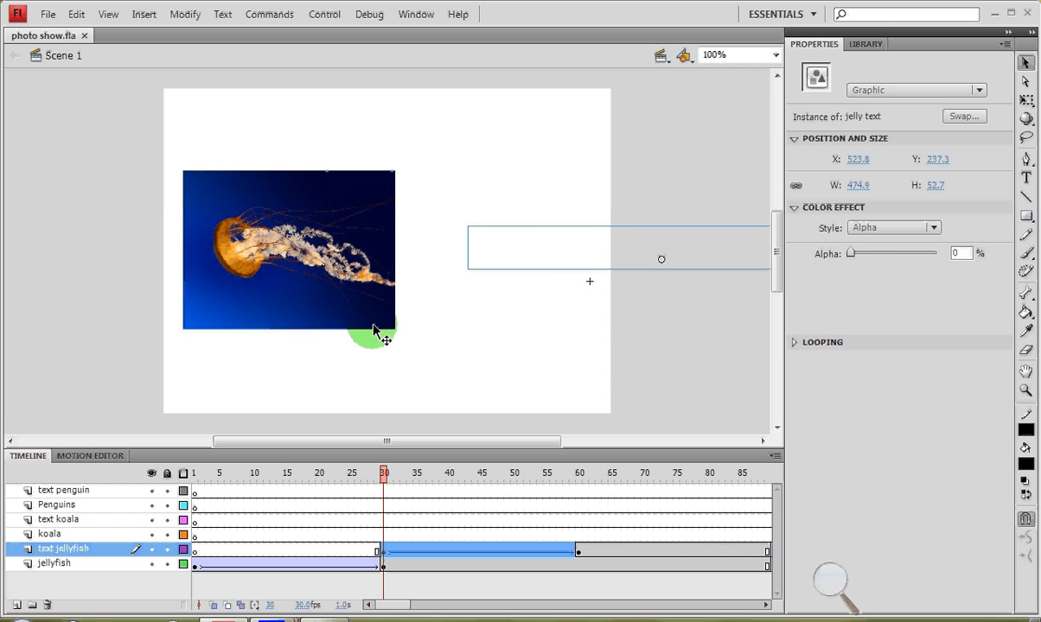
- Preview the finished photo show movie, close the preview and clear the selection
key("ctrl+Return")
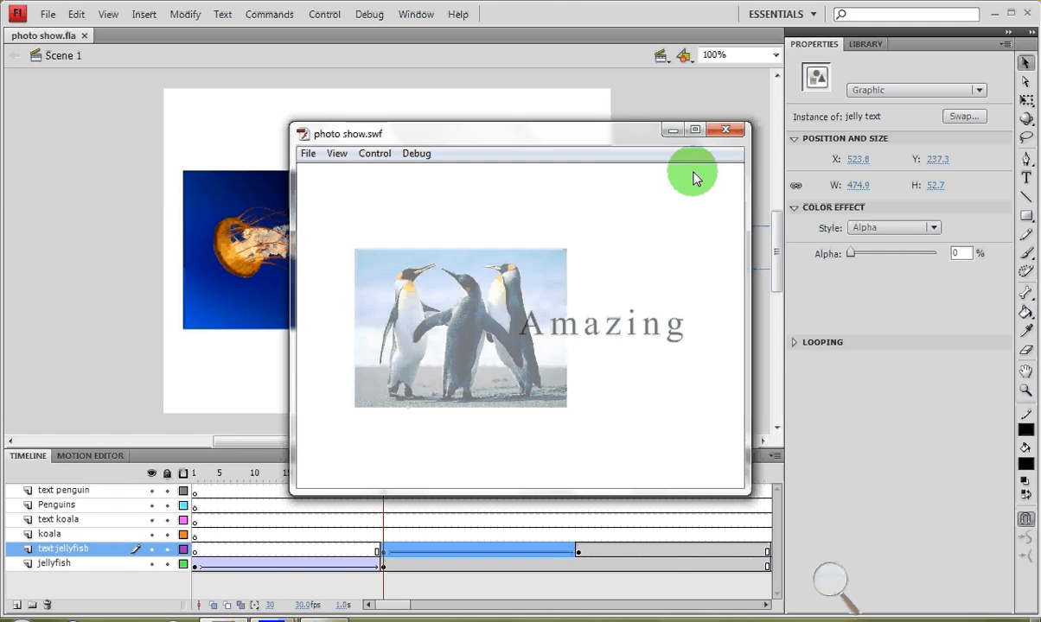
left_click(726, 129)
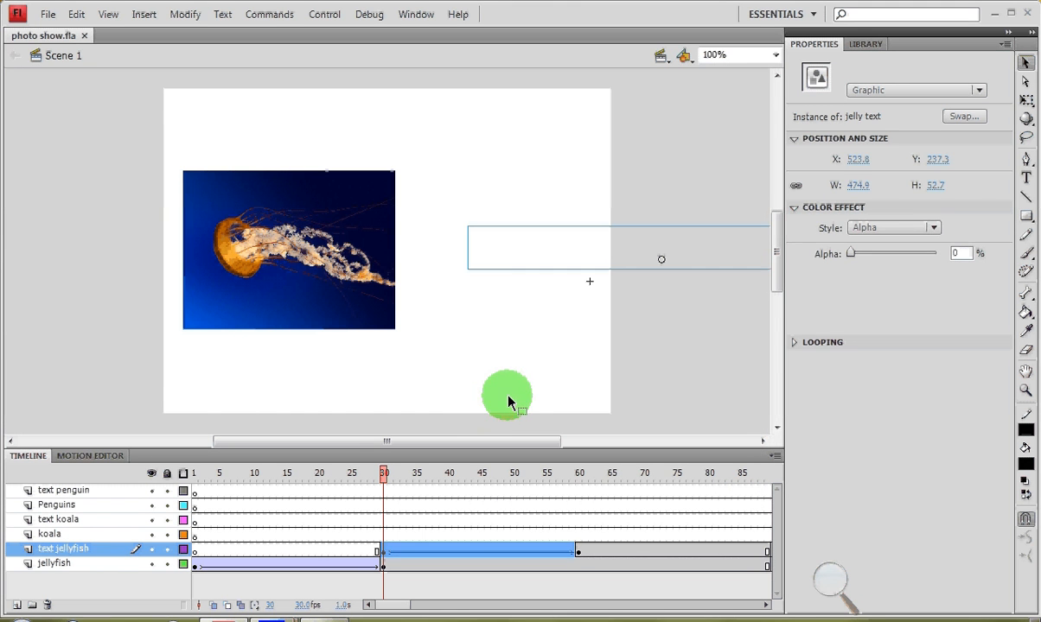
left_click(511, 393)
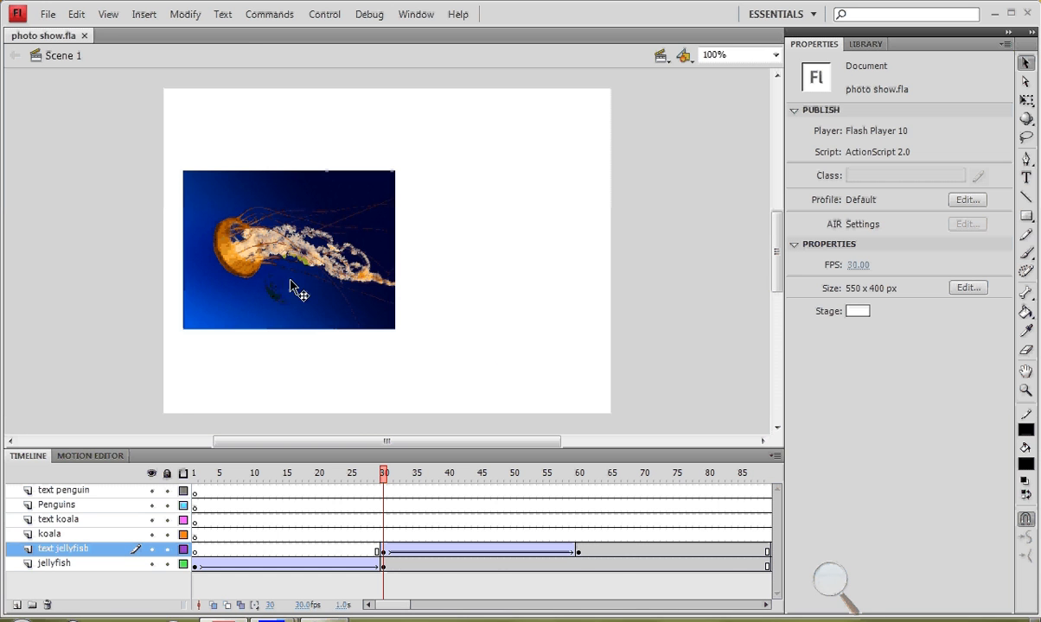
- Create a new Flash File (ActionScript 2.0) document
left_click(46, 16)
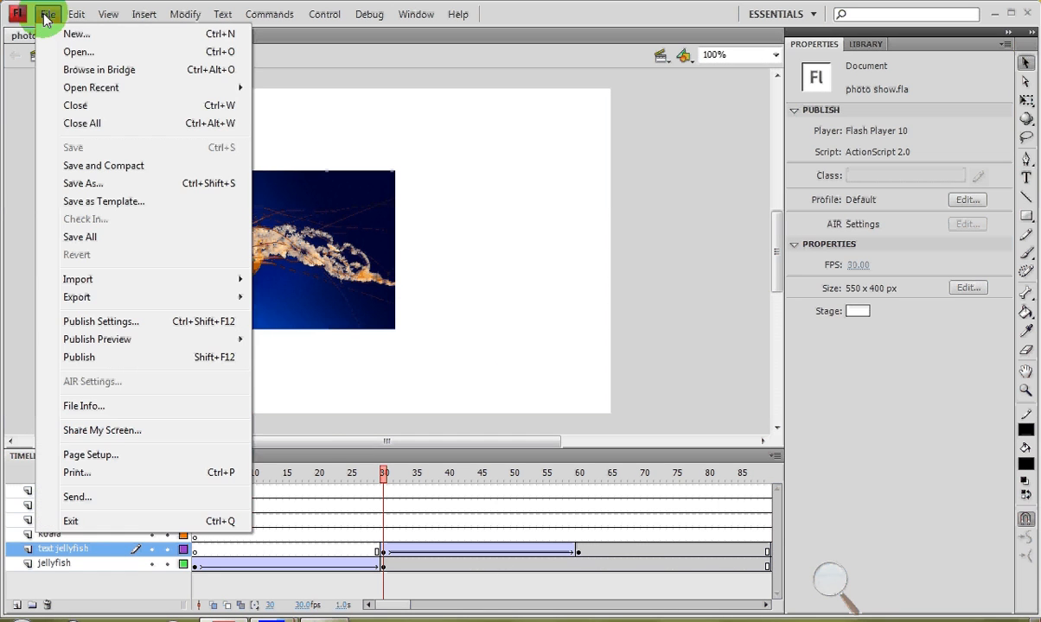
left_click(54, 34)
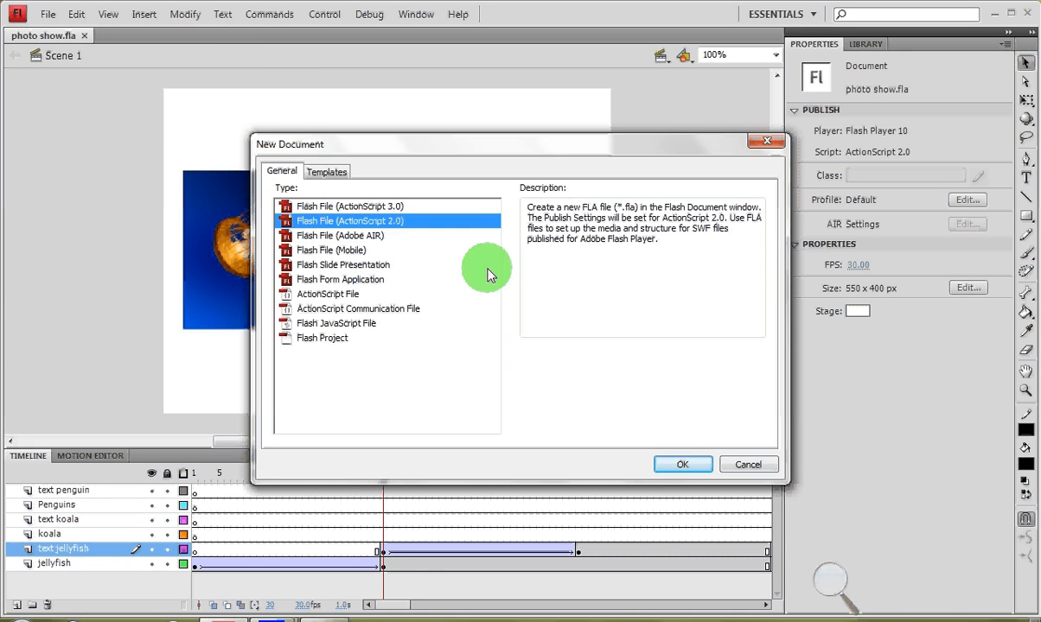
left_click(683, 465)
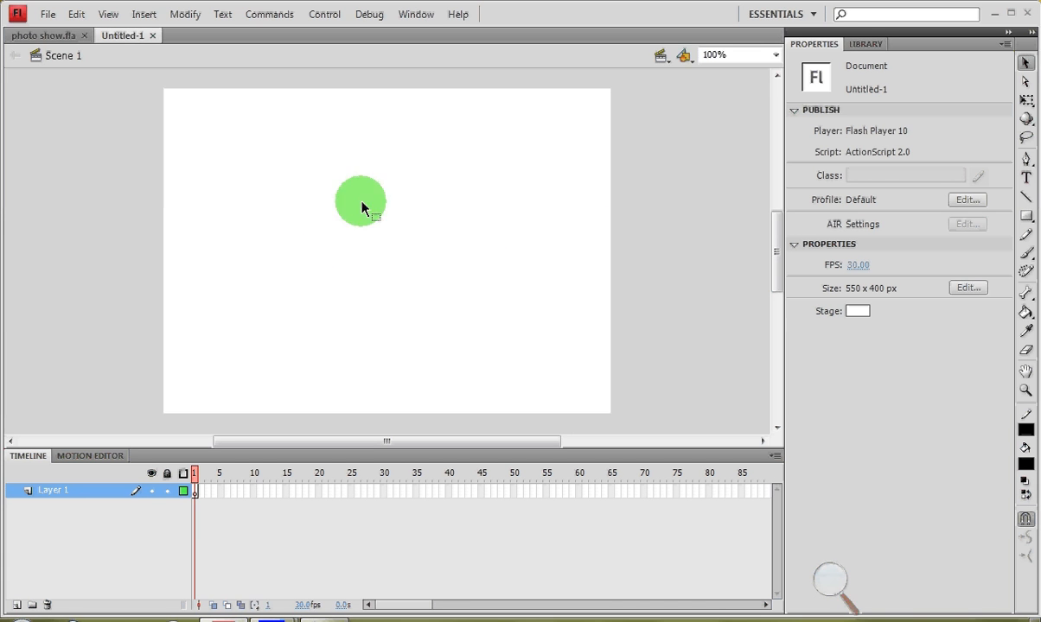
- Import Jellyfish.jpg, Koala.jpg and Penguins.jpg from the Sample Pictures folder into the library
left_click(48, 15)
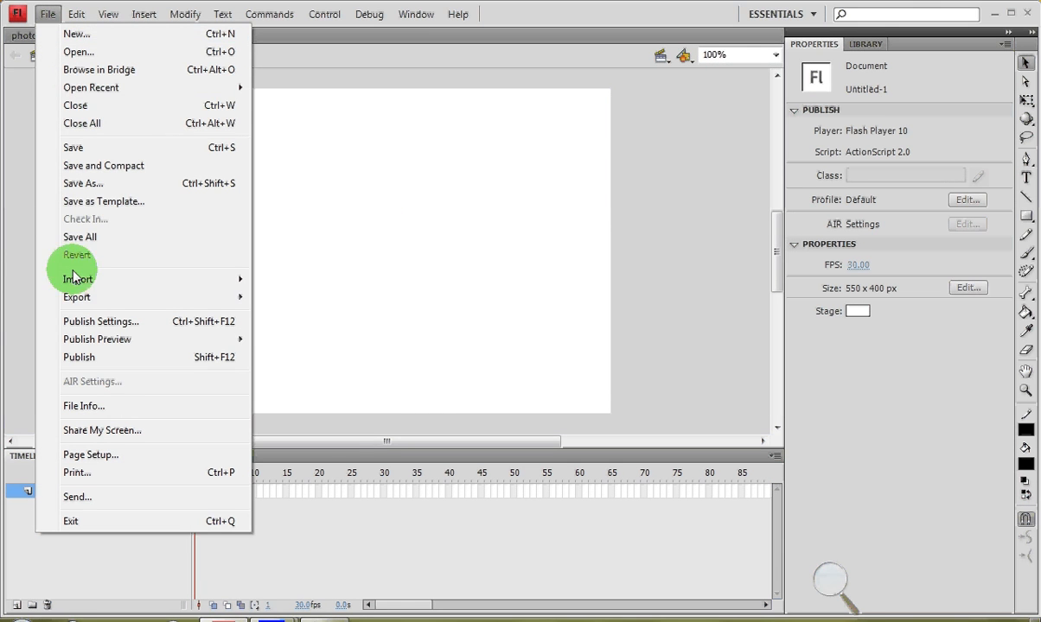
mouse_move(94, 283)
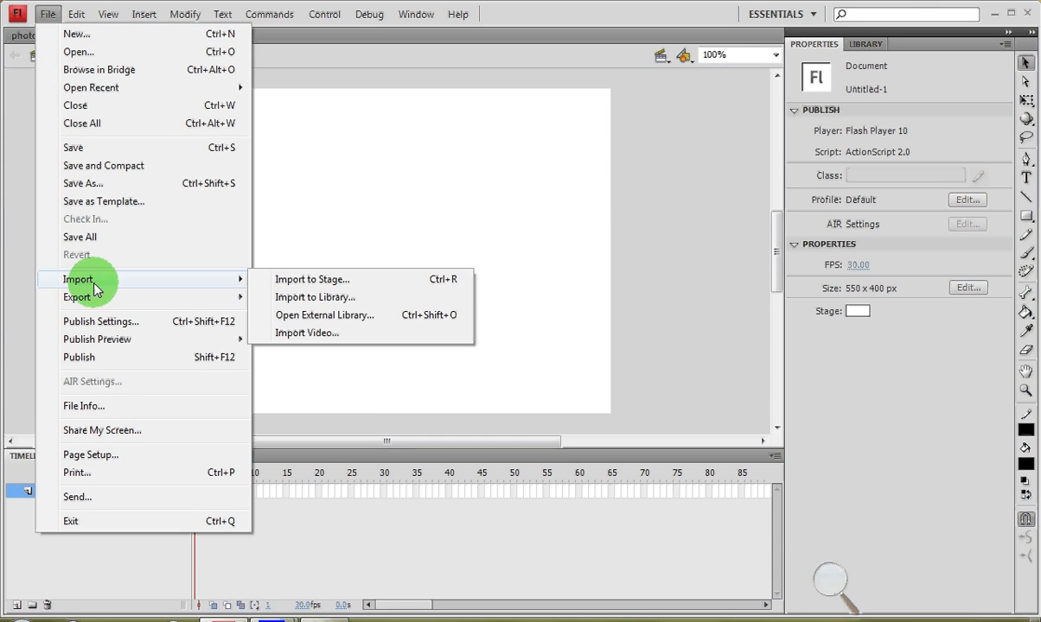
left_click(312, 298)
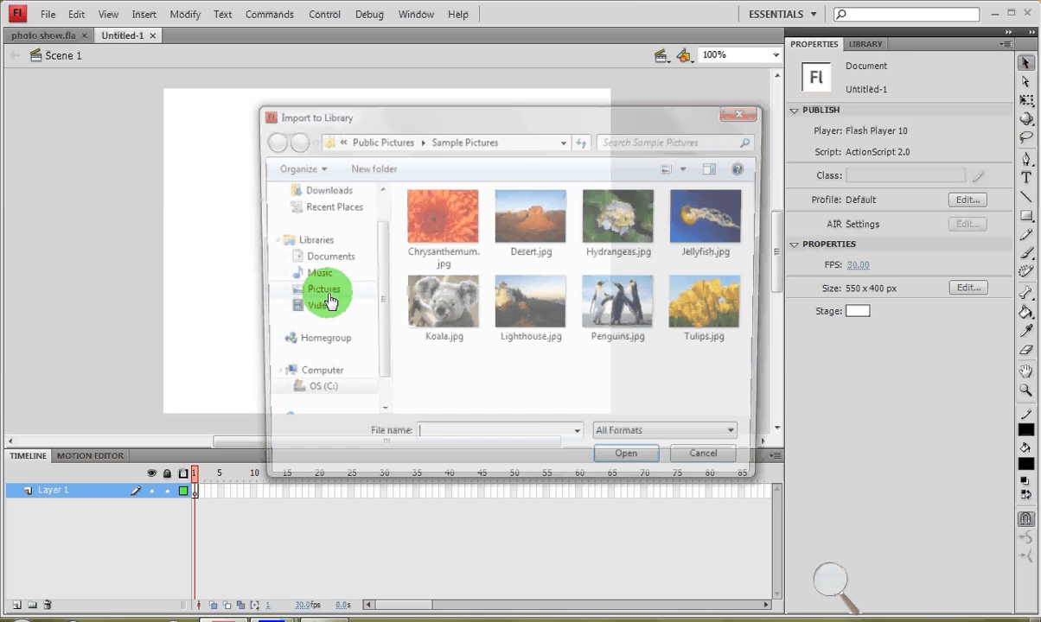
left_click(681, 209)
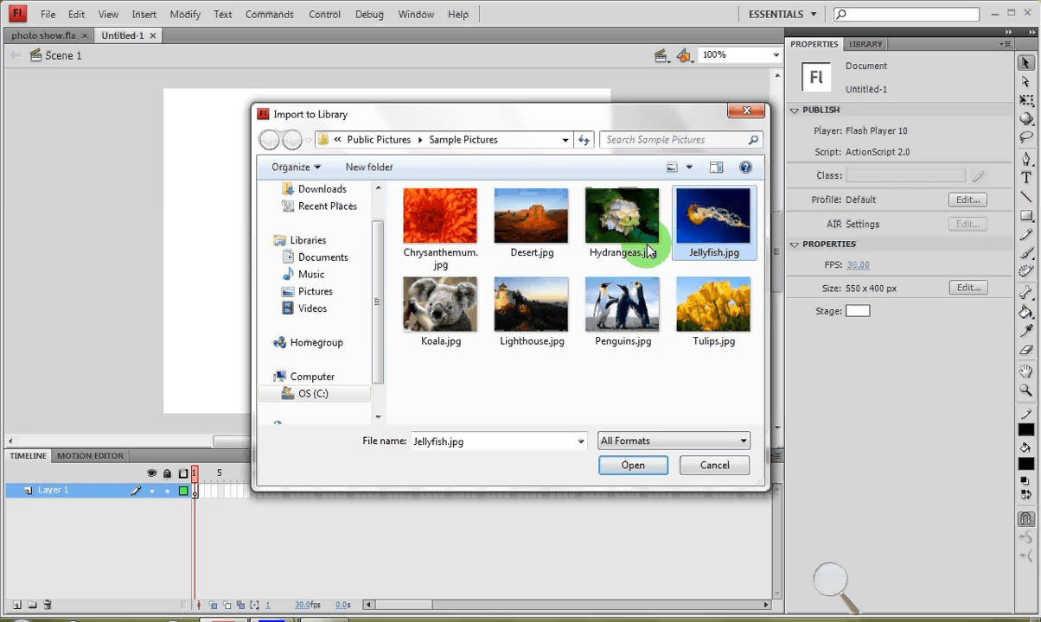
left_click(441, 313, "ctrl")
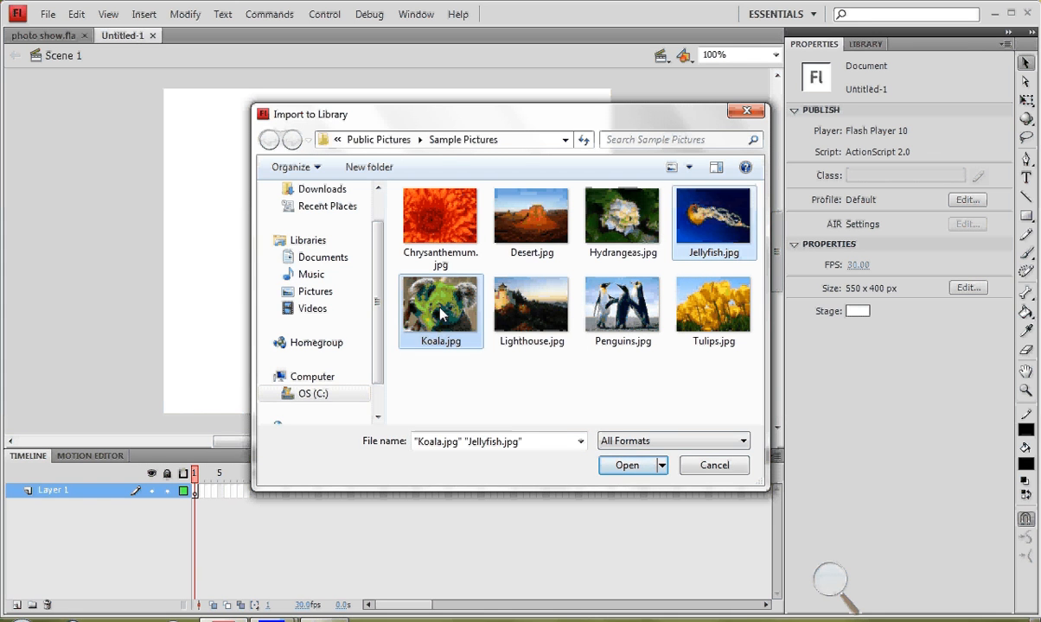
left_click(625, 296, "ctrl")
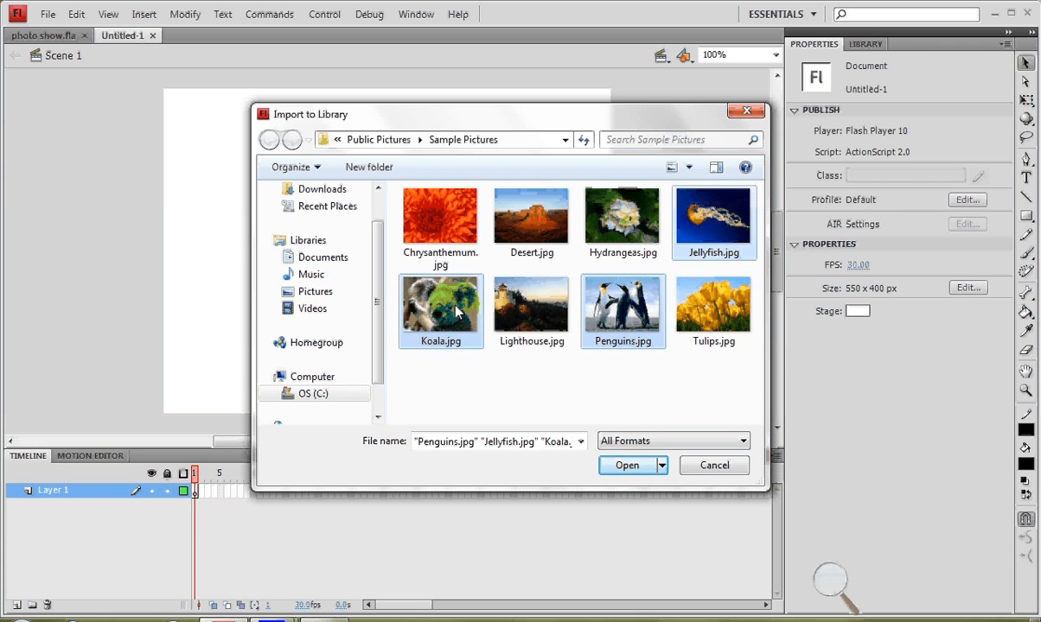
left_click(631, 467)
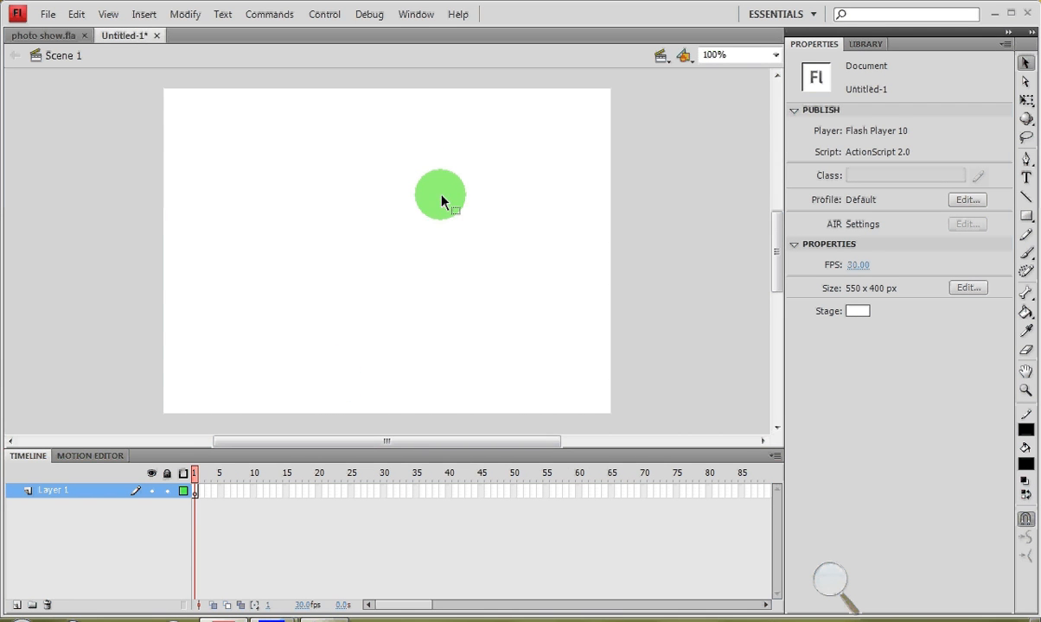
- Place Jellyfish.jpg from the library on the stage in frame 1 of Layer 1
left_click(864, 43)
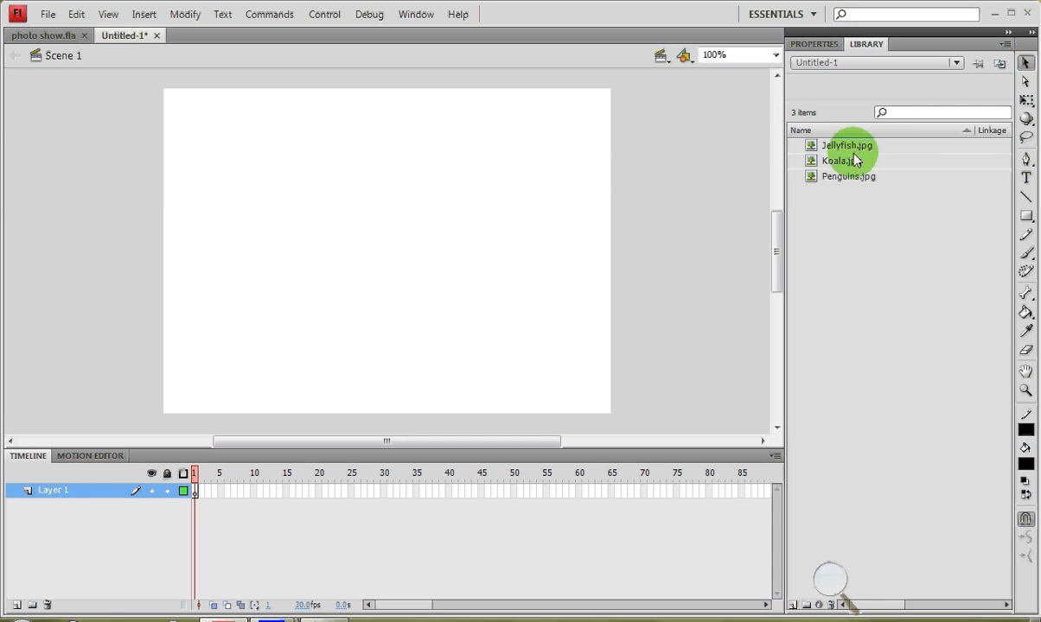
left_click_drag(843, 161, 549, 230)
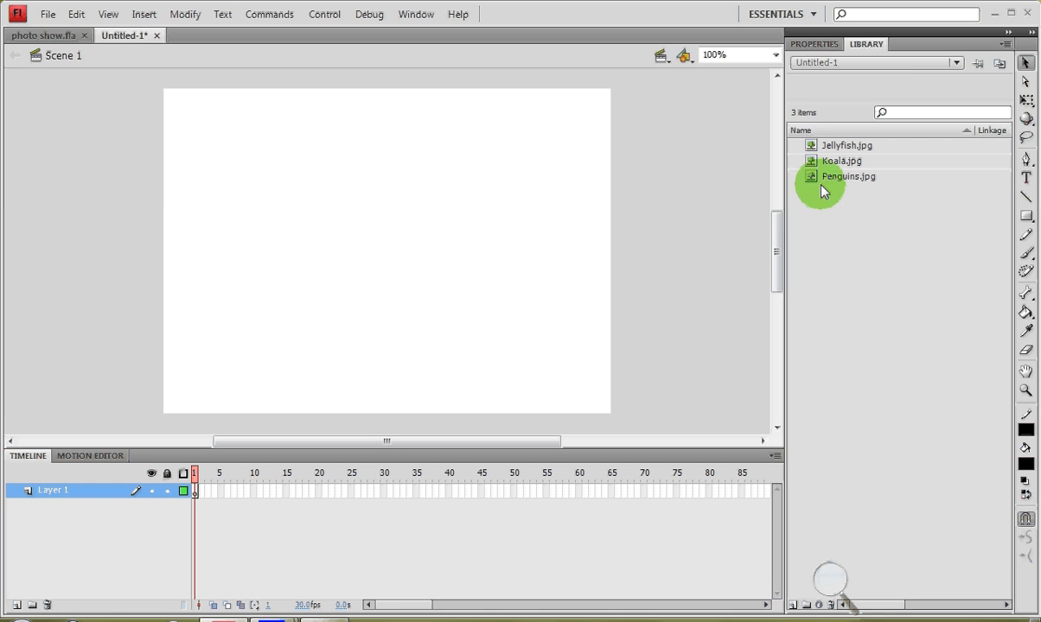
left_click(811, 148)
left_click_drag(811, 149, 335, 284)
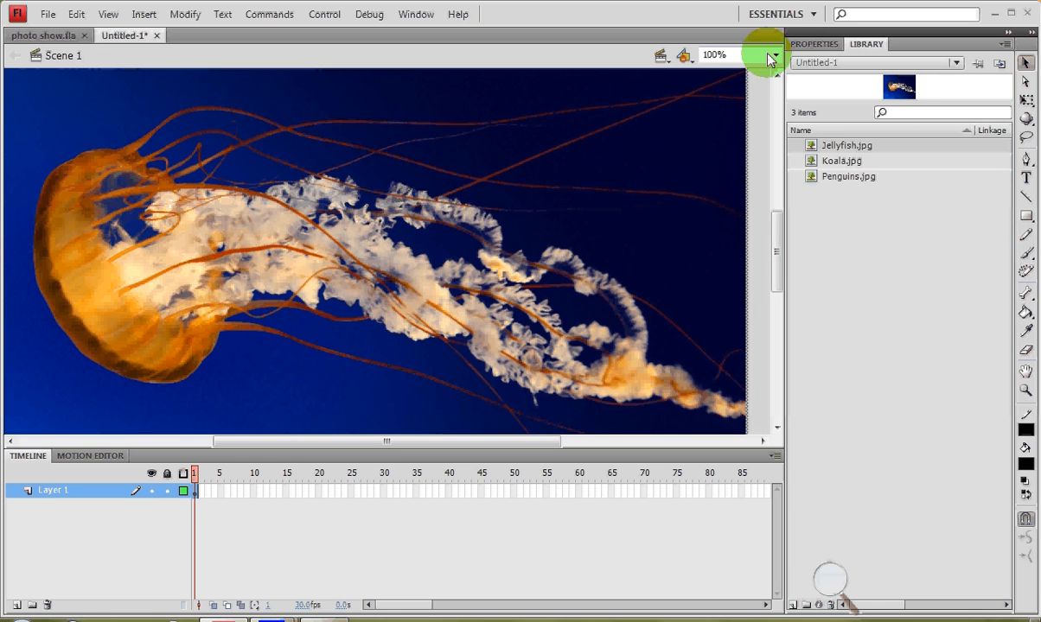
- Scale the jellyfish image proportionally to a width of 250 and place it across the stage's left edge at about X -73, Y 124
left_click(811, 44)
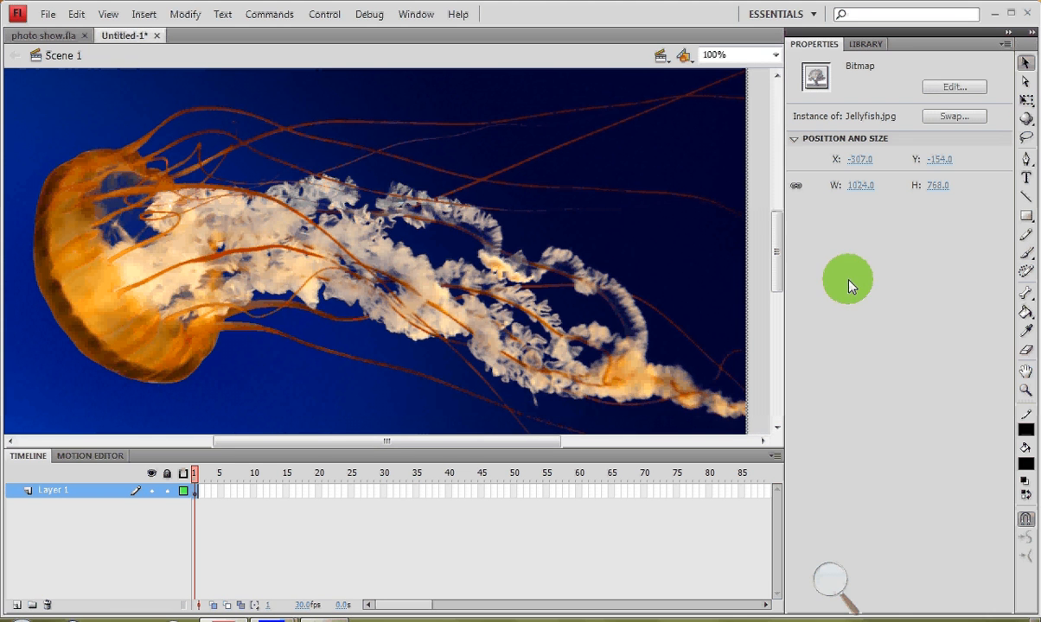
left_click_drag(407, 193, 413, 193)
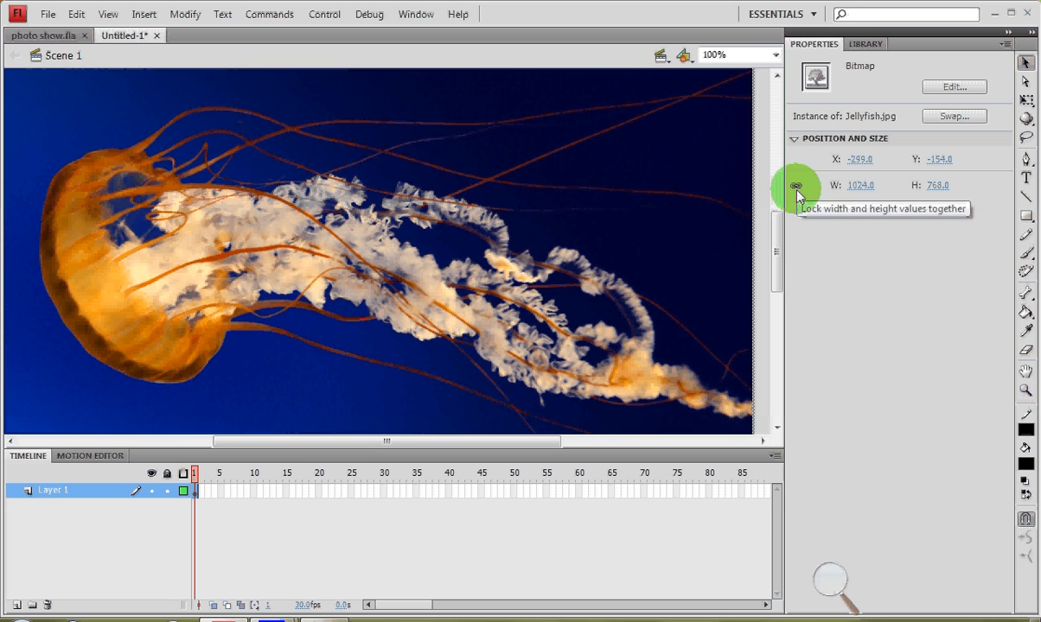
left_click(823, 569)
left_click(848, 590)
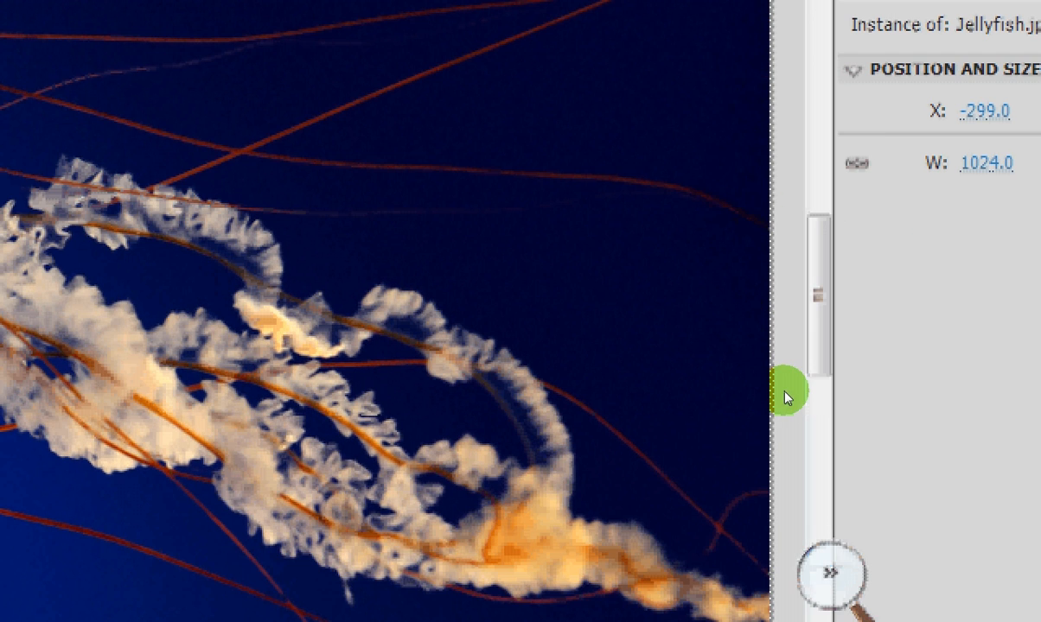
left_click(830, 574)
left_click(791, 398)
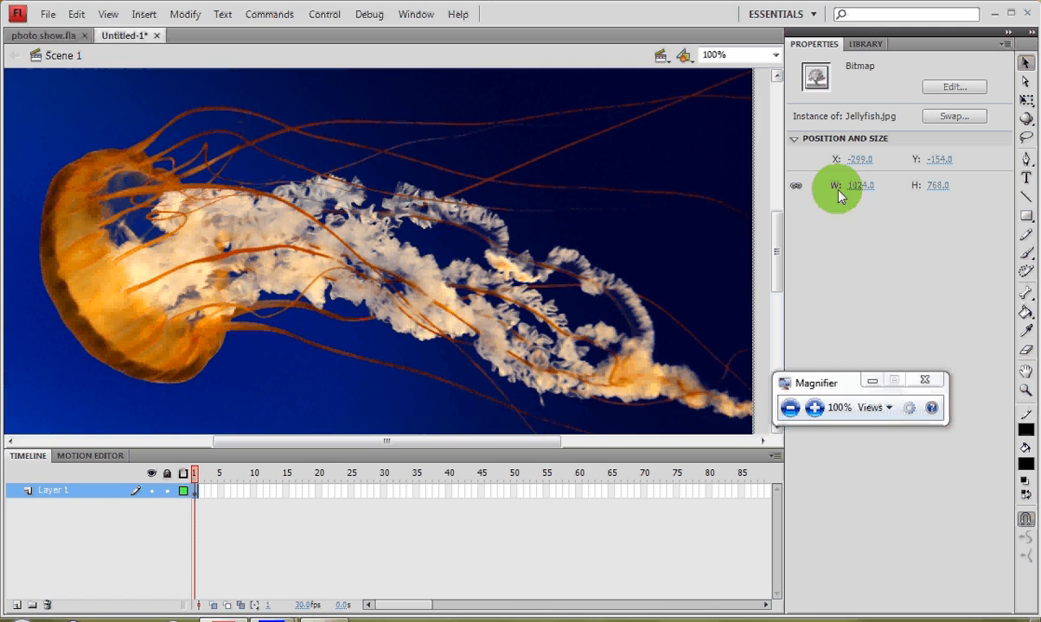
mouse_move(856, 189)
left_mouse_down()
mouse_move(864, 185)
mouse_move(662, 181)
mouse_move(413, 195)
mouse_move(227, 160)
mouse_move(74, 100)
mouse_move(328, 326)
left_mouse_up()
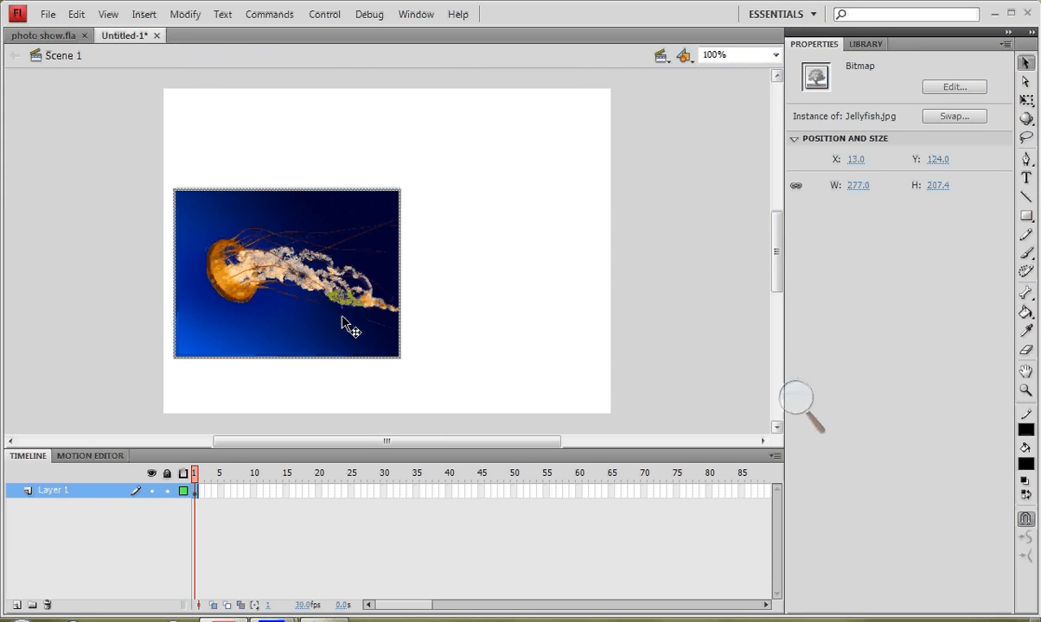
left_click(880, 323)
left_click_drag(868, 188, 844, 192)
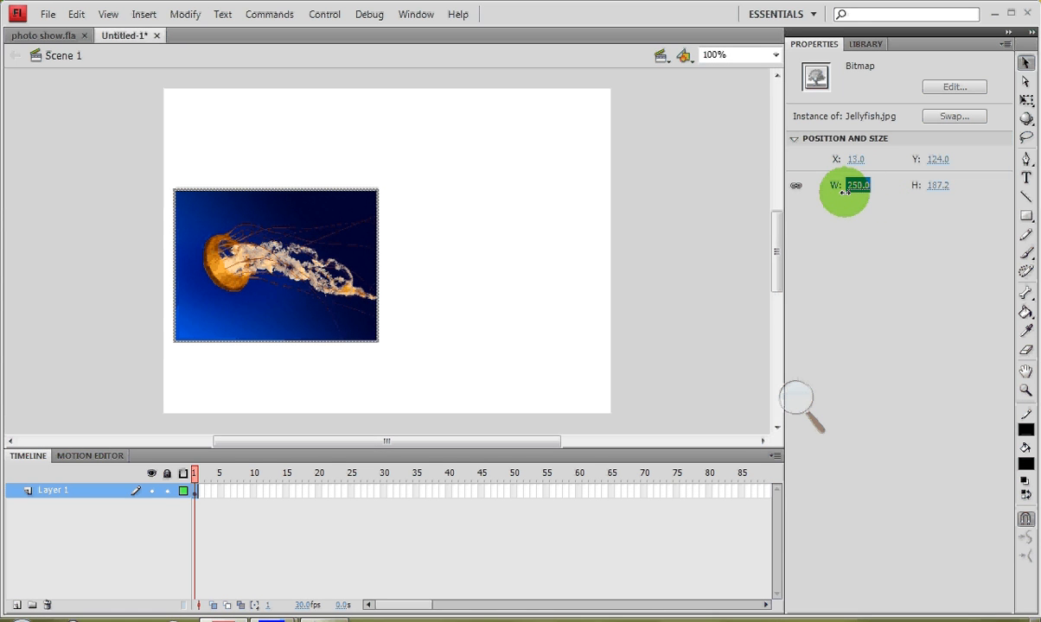
left_click_drag(270, 288, 191, 295)
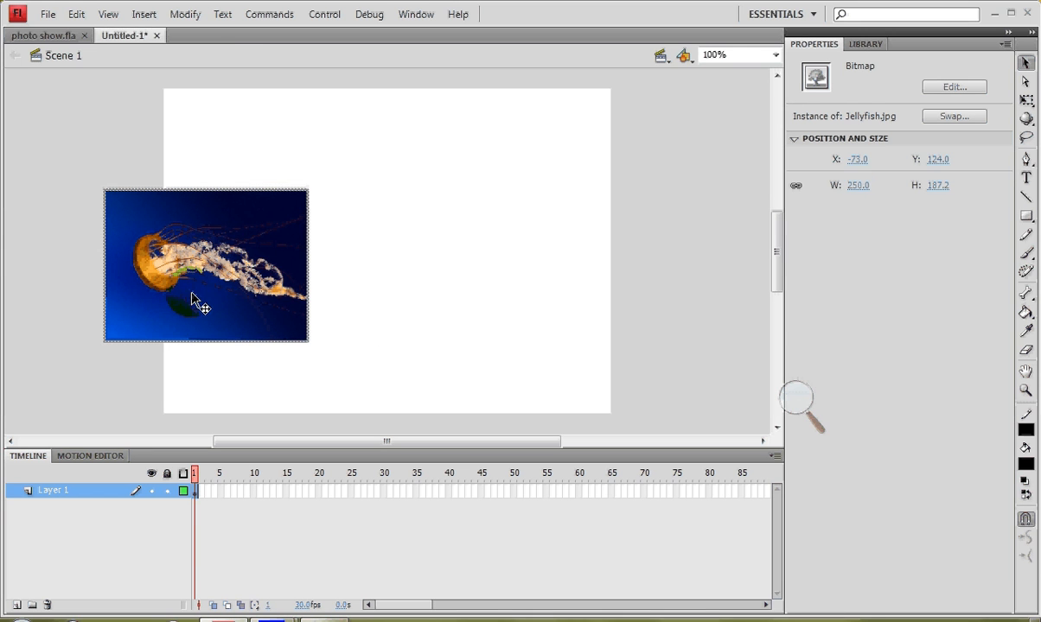
- Insert a keyframe at frame 30, move the jellyfish image fully onto the stage at about X 29, and scrub through the frames
left_click(196, 491)
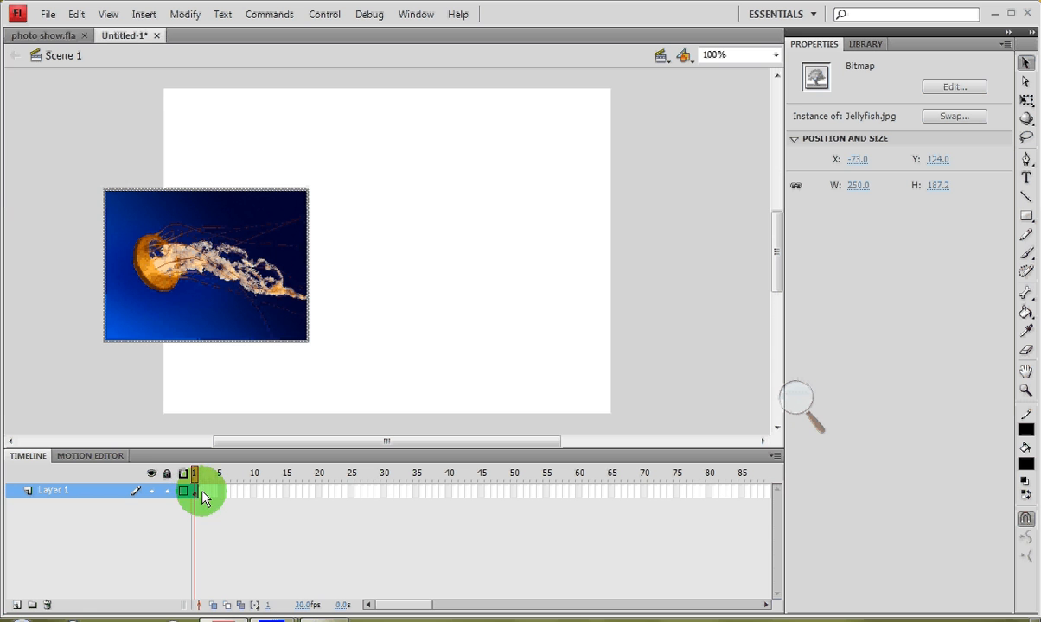
left_click(385, 490)
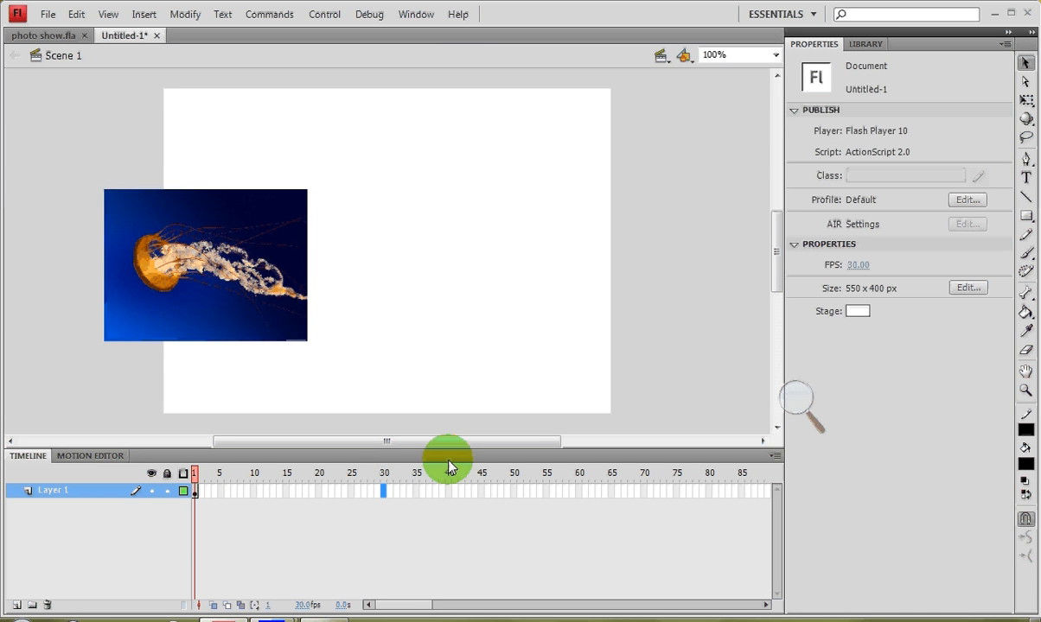
key("F5")
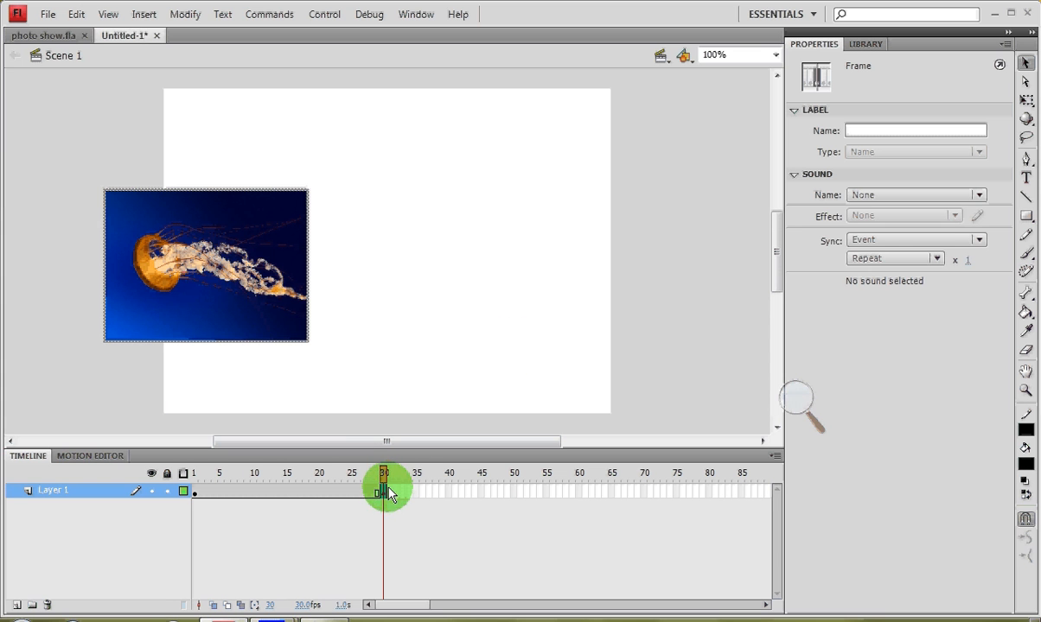
left_click_drag(274, 304, 348, 309)
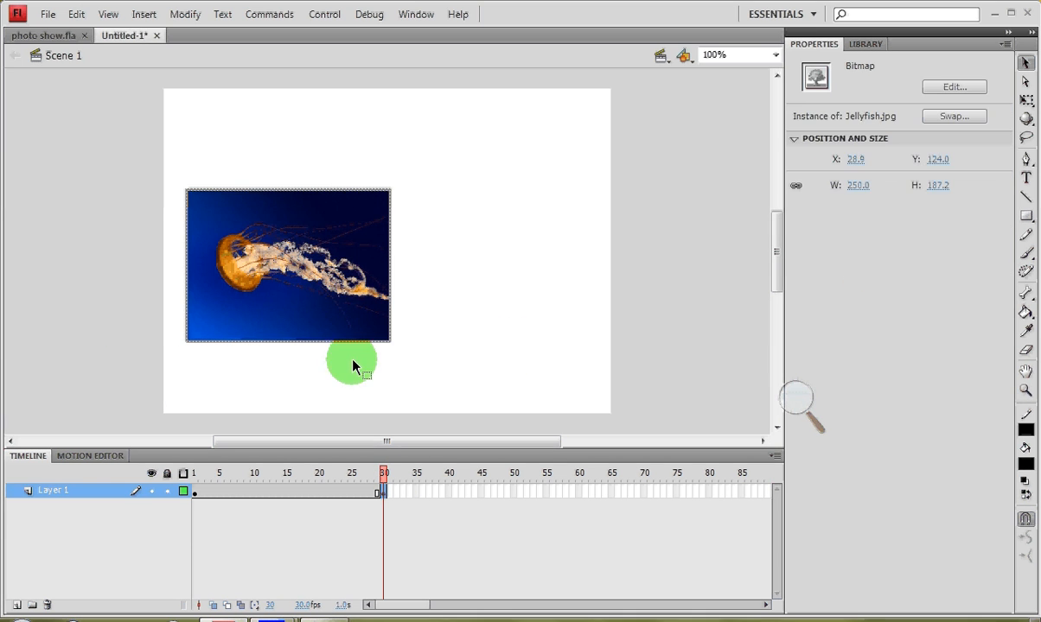
left_click(196, 475)
left_click_drag(198, 476, 409, 486)
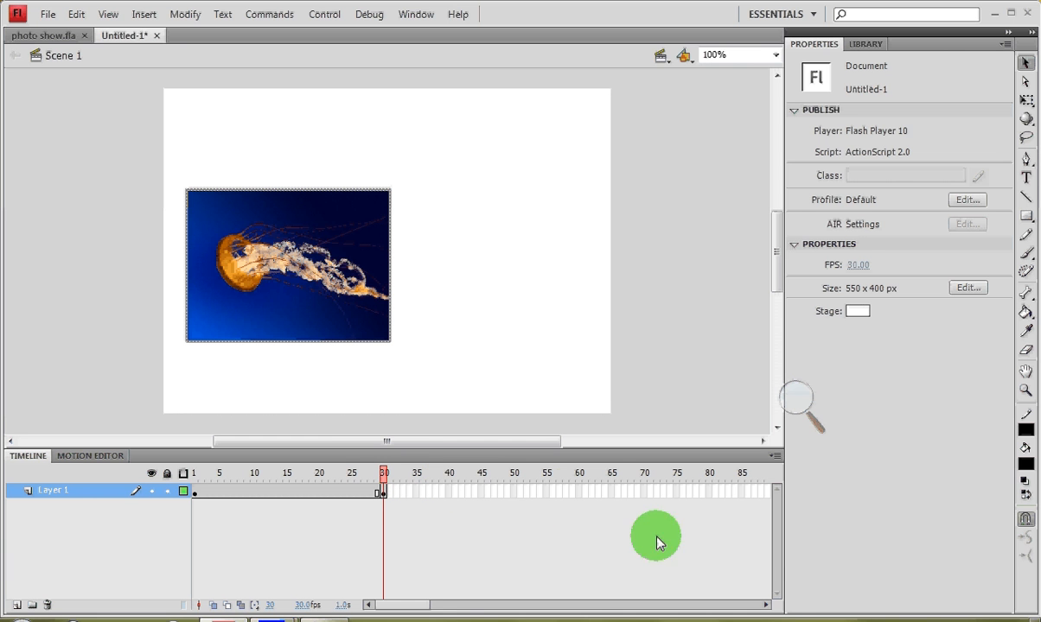
- Insert a keyframe at frame 90 of Layer 1
left_click(766, 605)
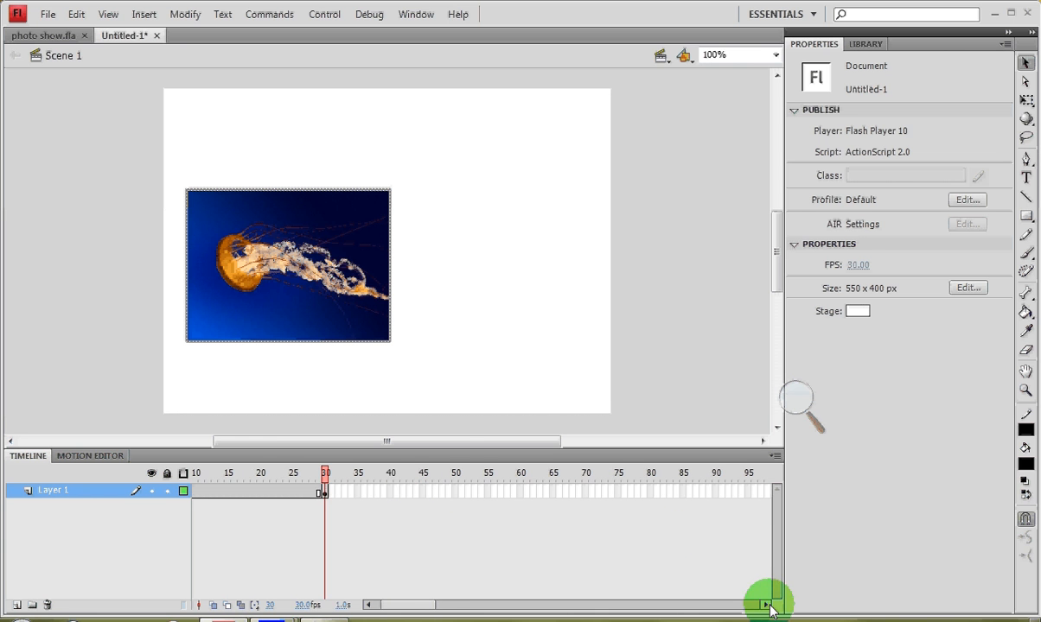
left_click(766, 605)
left_click(766, 606)
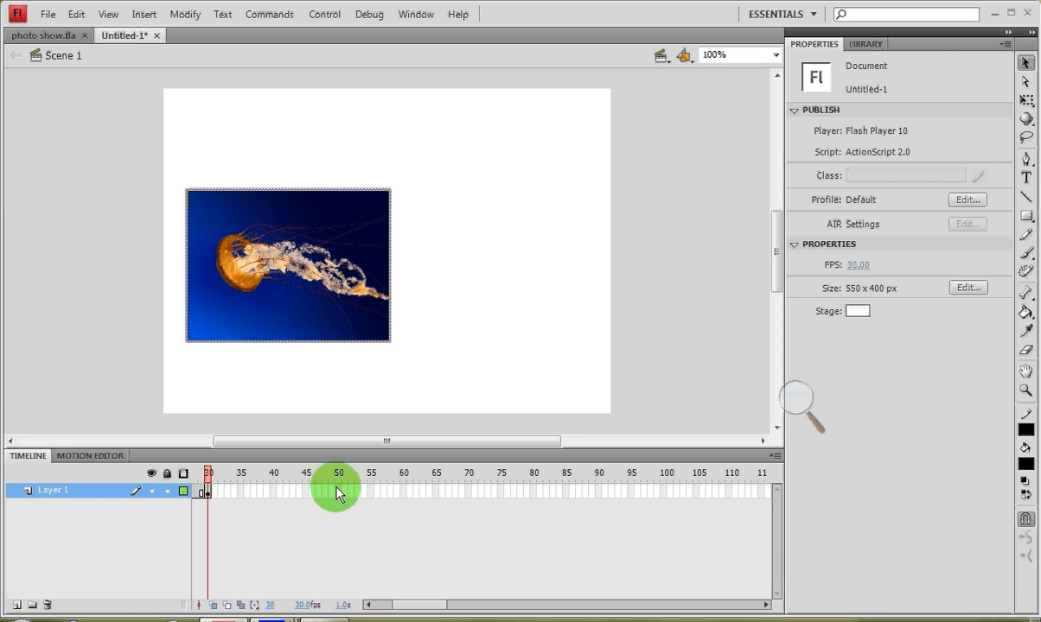
left_click(600, 492)
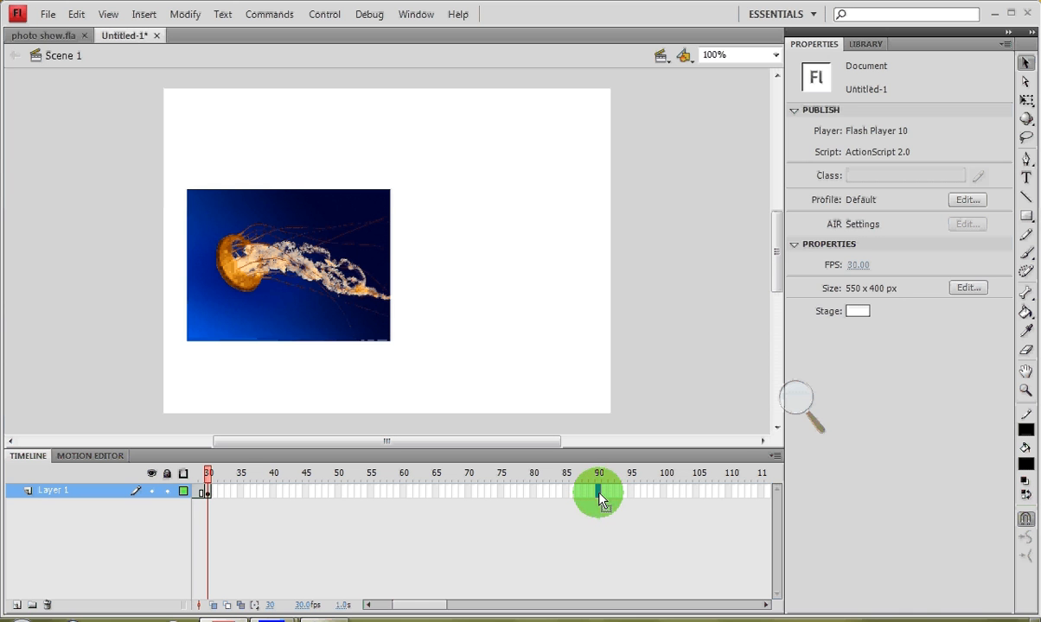
key("F6")
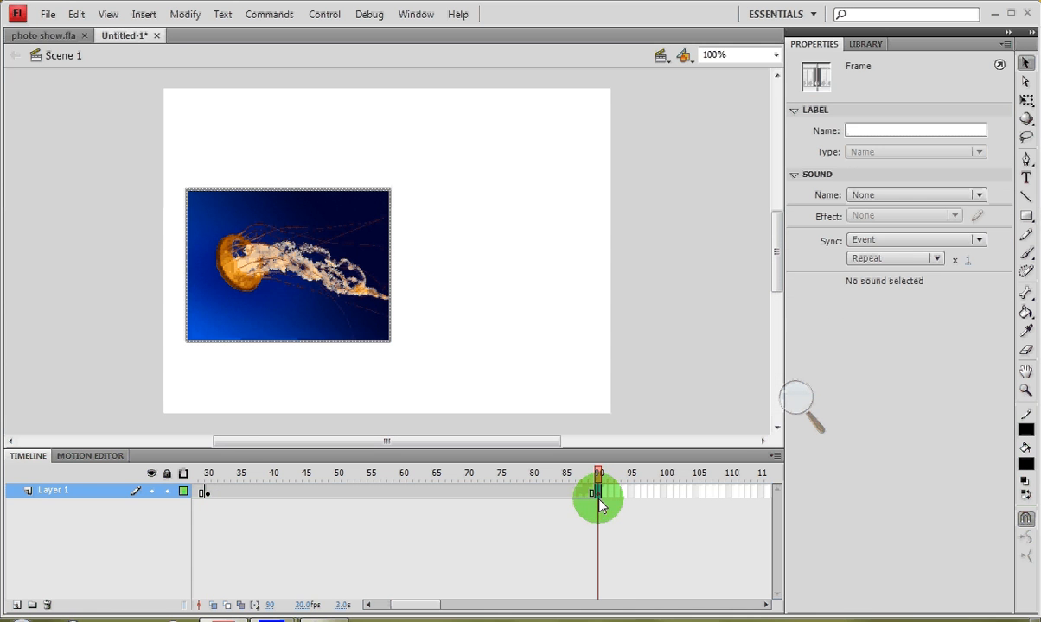
- Insert a keyframe at frame 120 with the jellyfish image moved right to about X 123, Y 124, and preview the movement
left_click(318, 289)
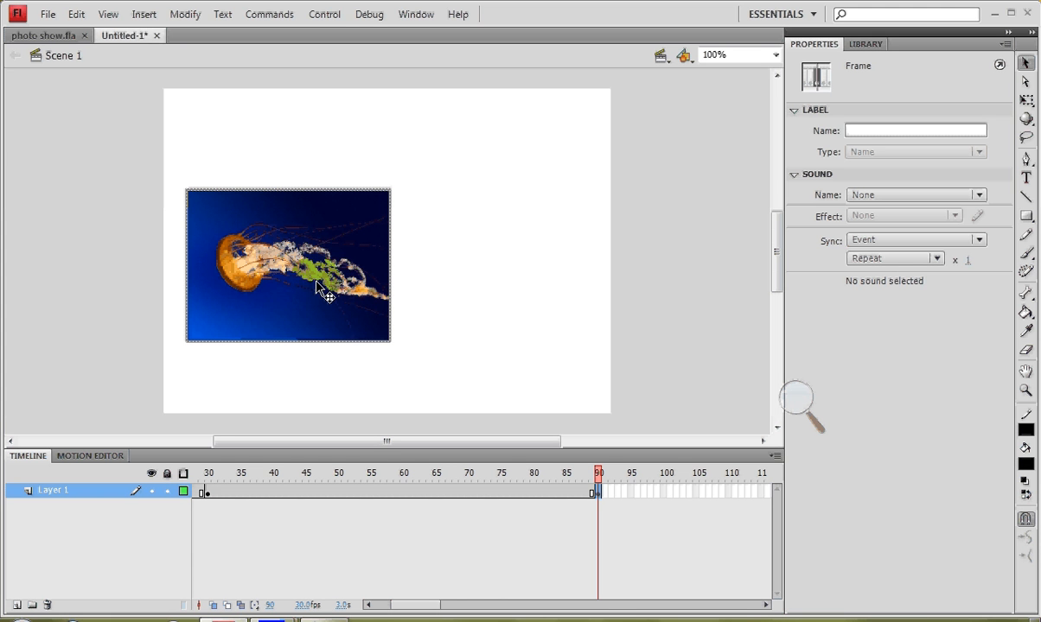
left_click(765, 605)
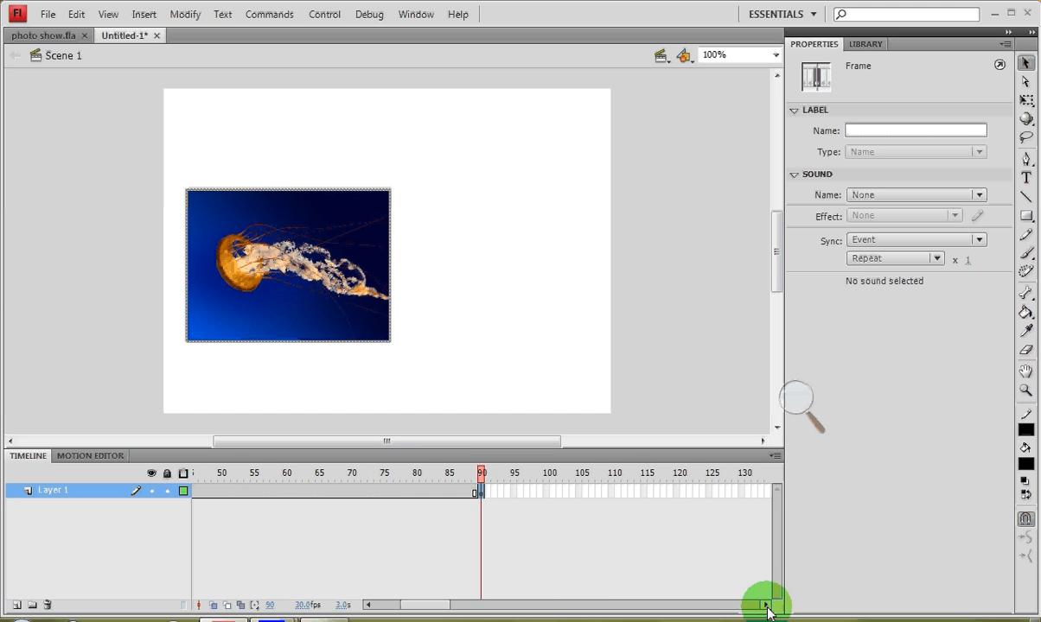
left_click(766, 605)
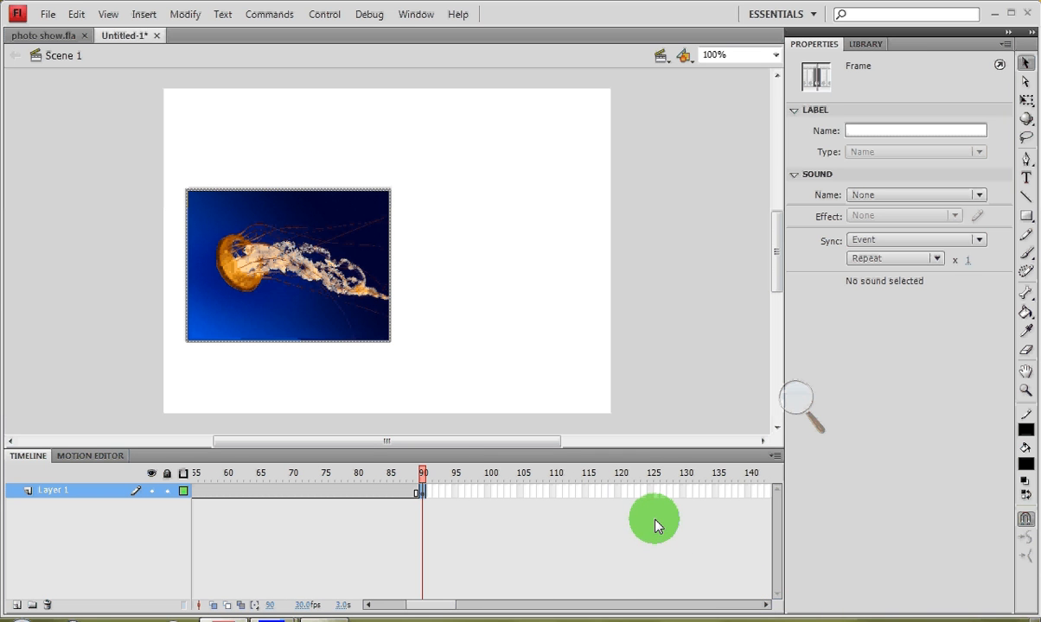
left_click(619, 492)
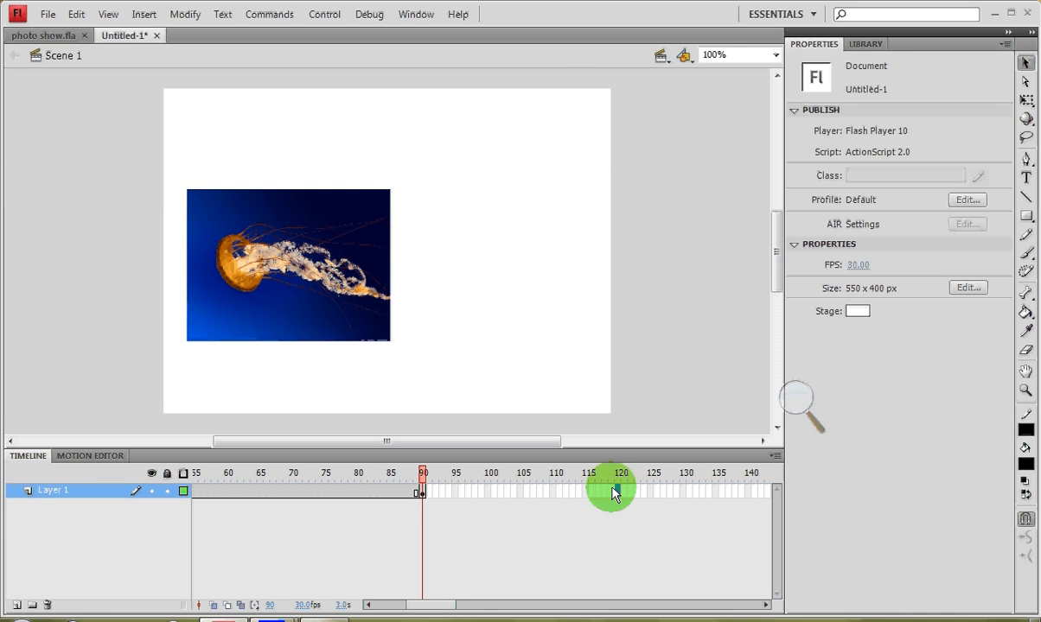
key("F5")
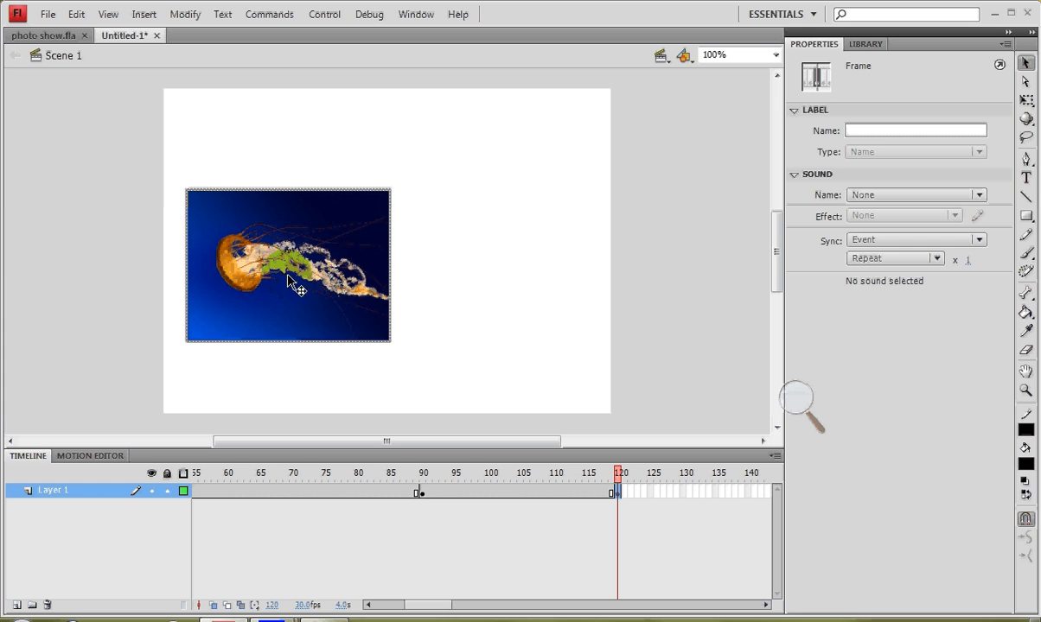
left_click_drag(287, 281, 364, 285)
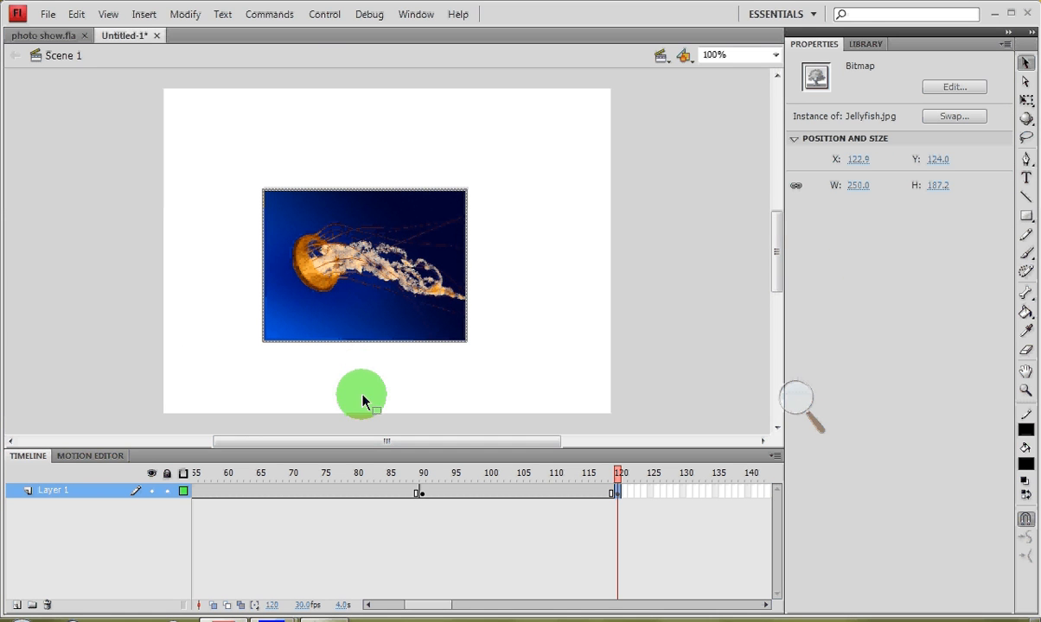
left_click(298, 491)
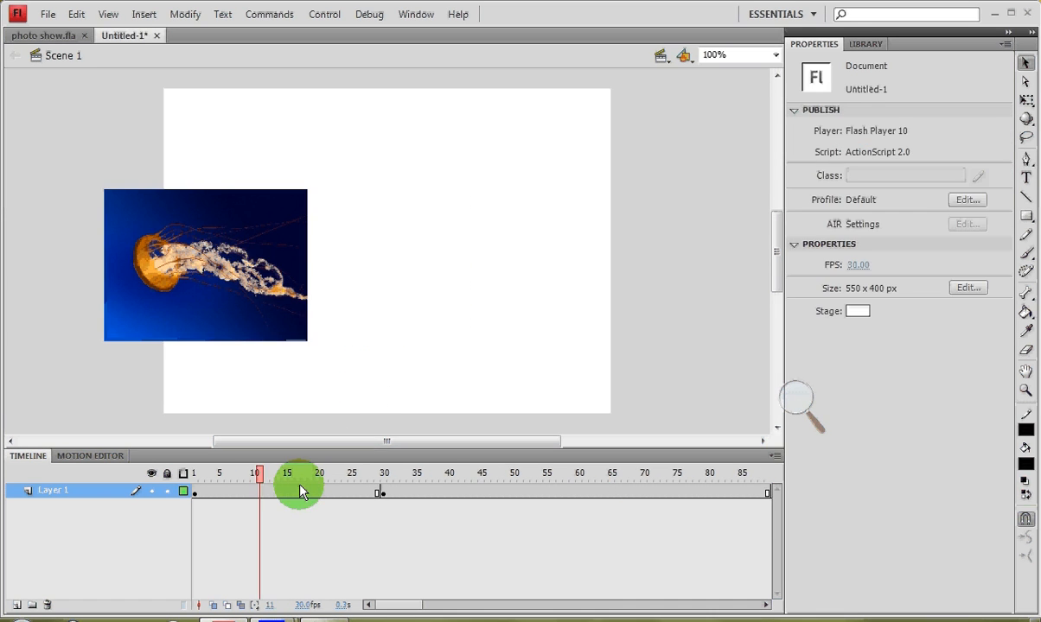
key("Return")
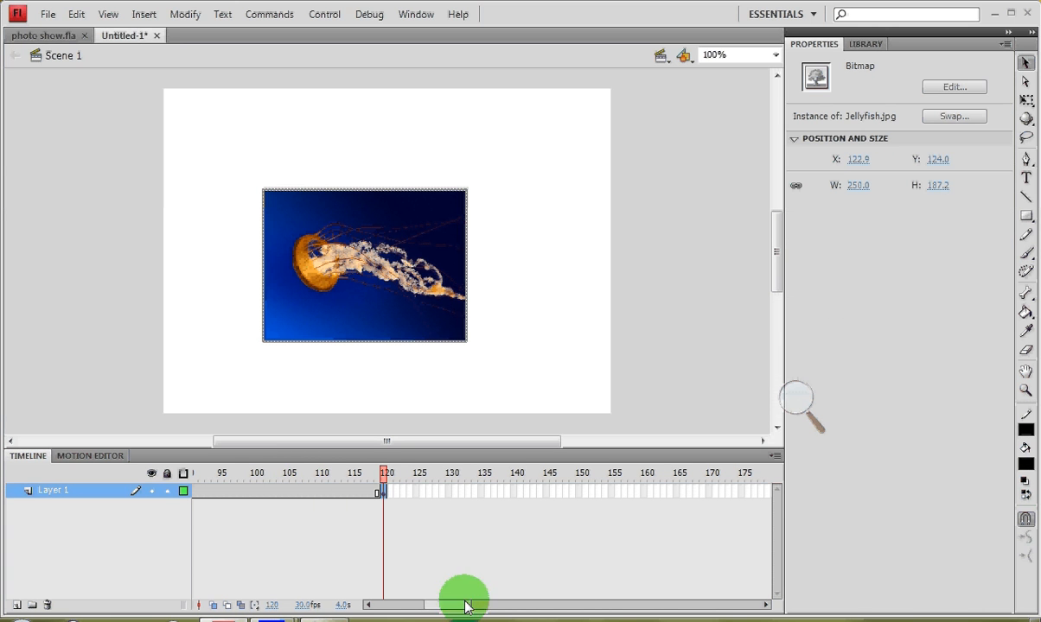
- Create a classic tween on Layer 1 from the frame 1 keyframe to the frame 30 keyframe
left_click_drag(464, 608, 400, 612)
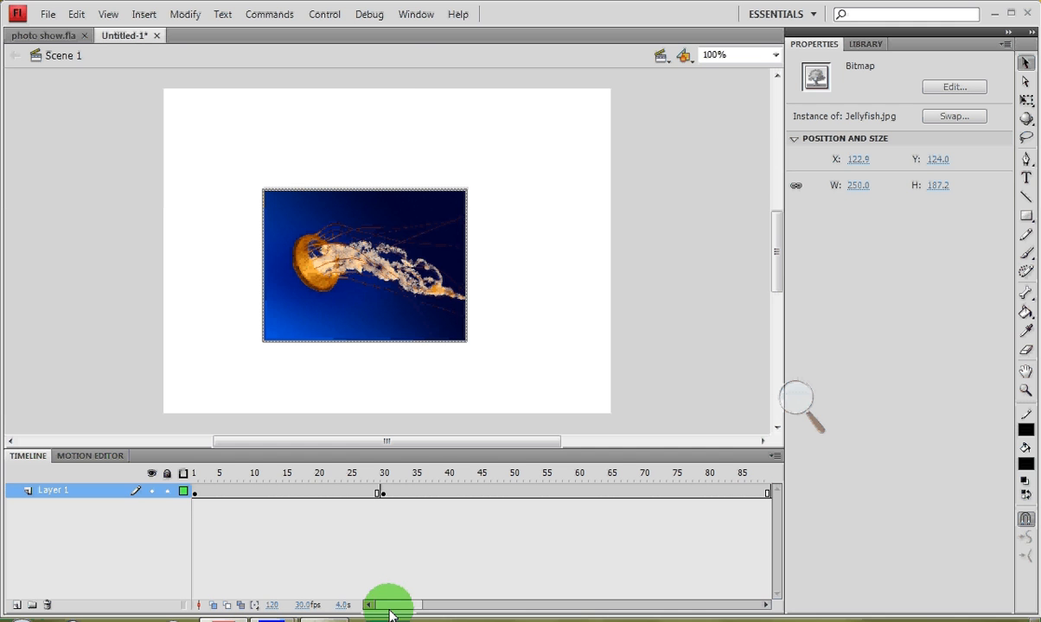
left_click(183, 491)
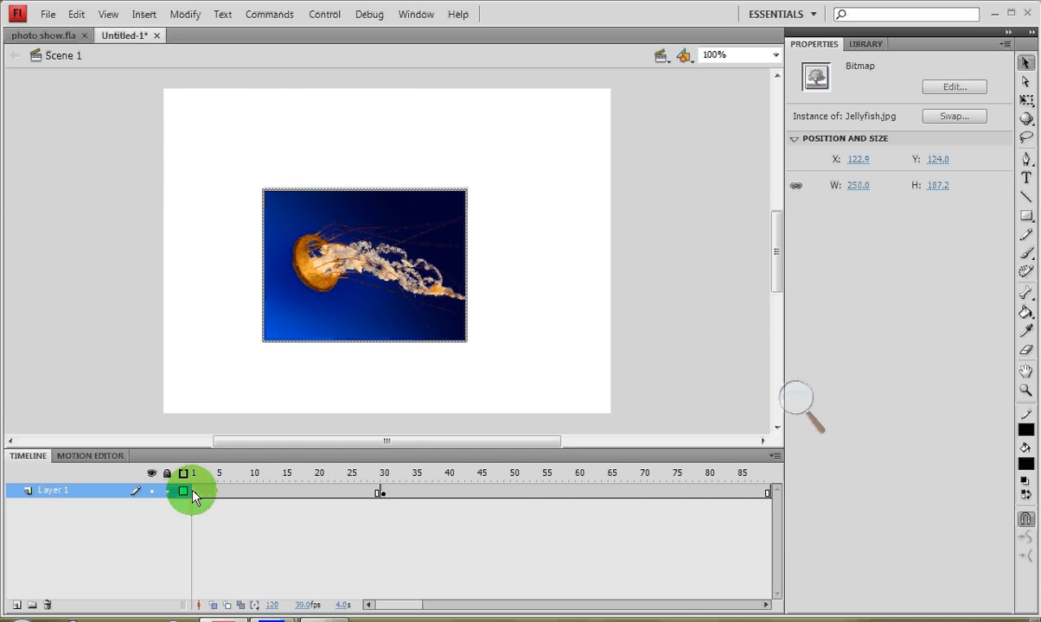
right_click(194, 492)
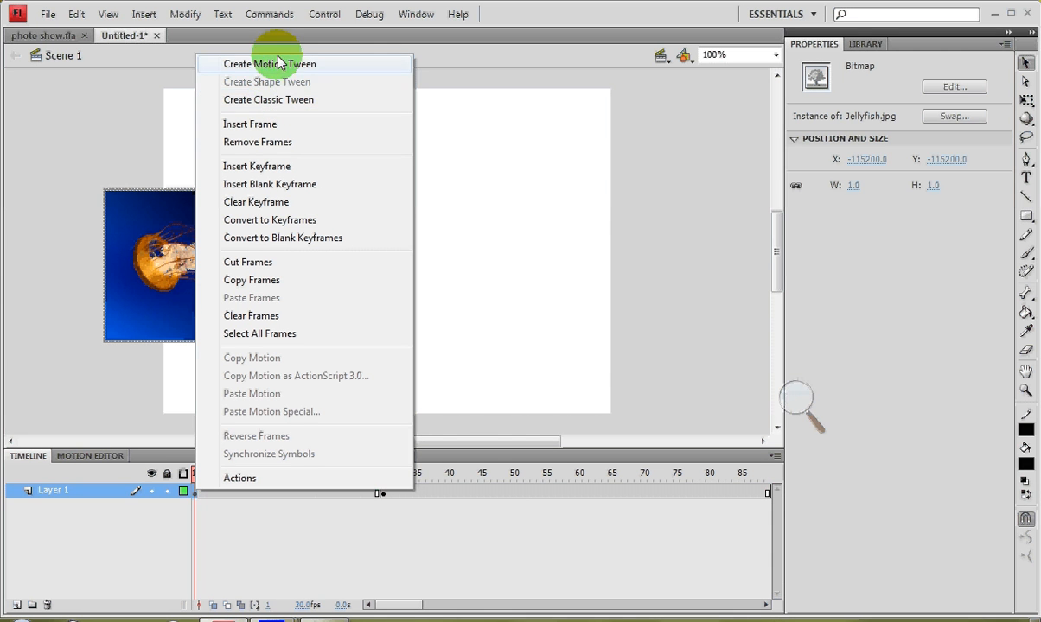
left_click(244, 101)
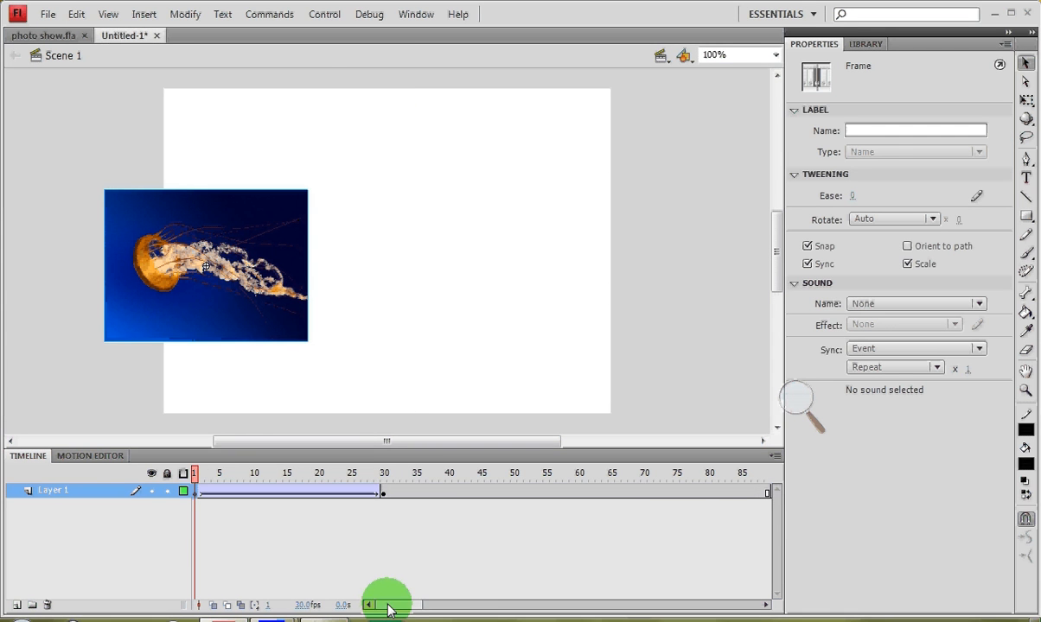
- Create a classic tween between the keyframes at frames 90 and 120 of Layer 1
left_click_drag(388, 605, 419, 608)
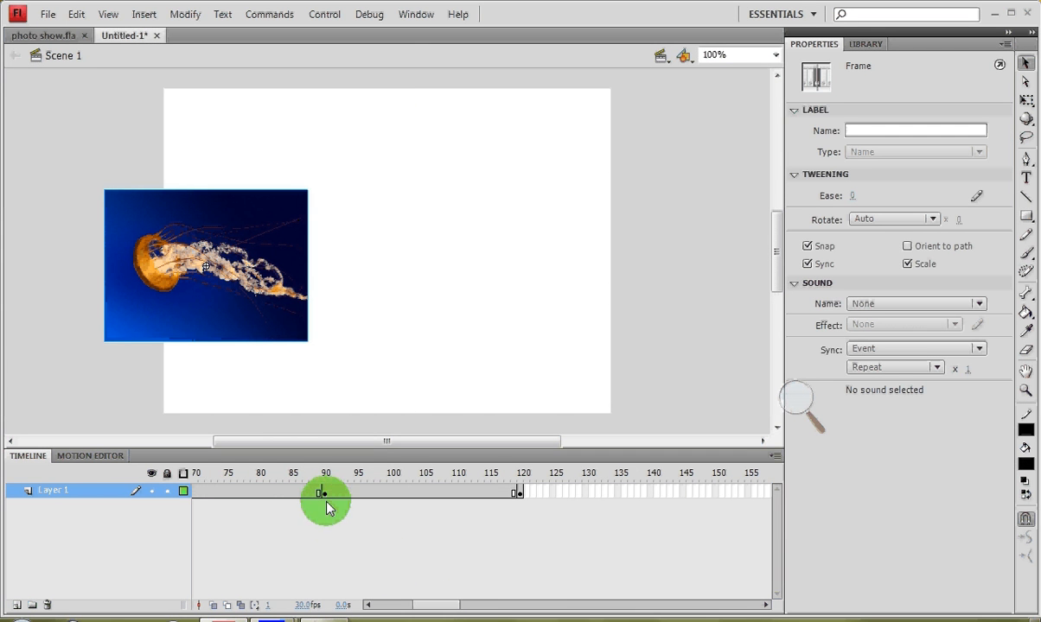
right_click(327, 491)
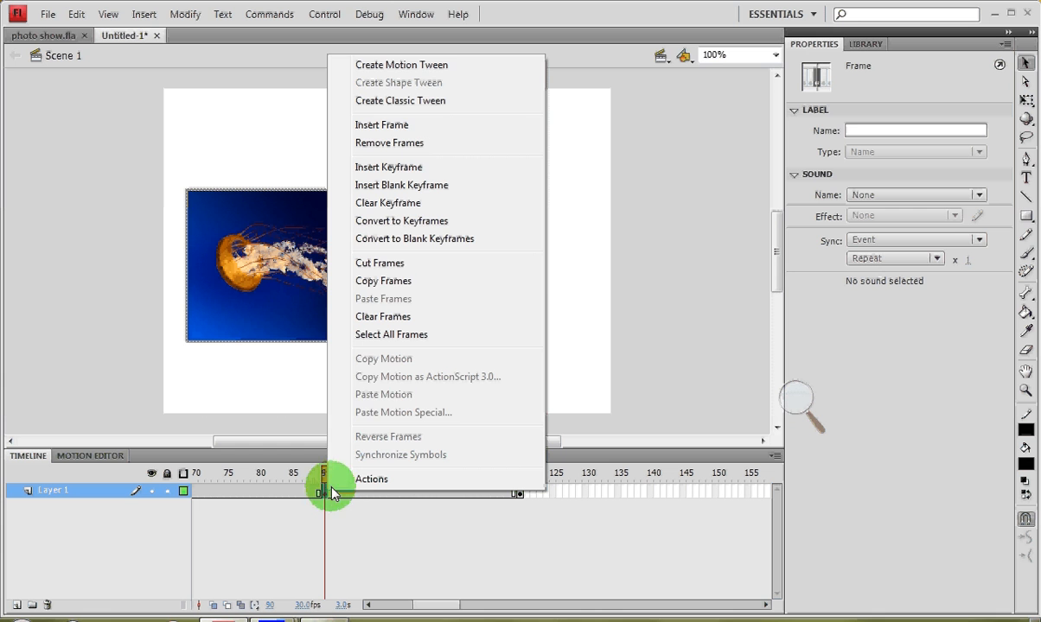
left_click(437, 101)
- Magnify the screen to 200% to examine the tween between frames 90 and 120, and restore normal magnification
left_click(783, 409)
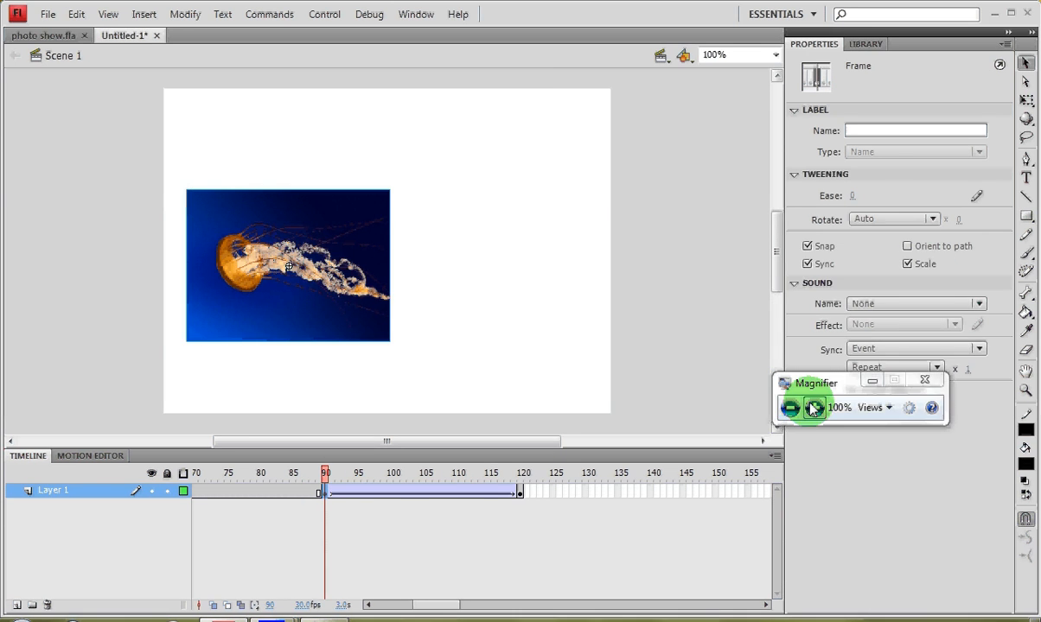
left_click(811, 408)
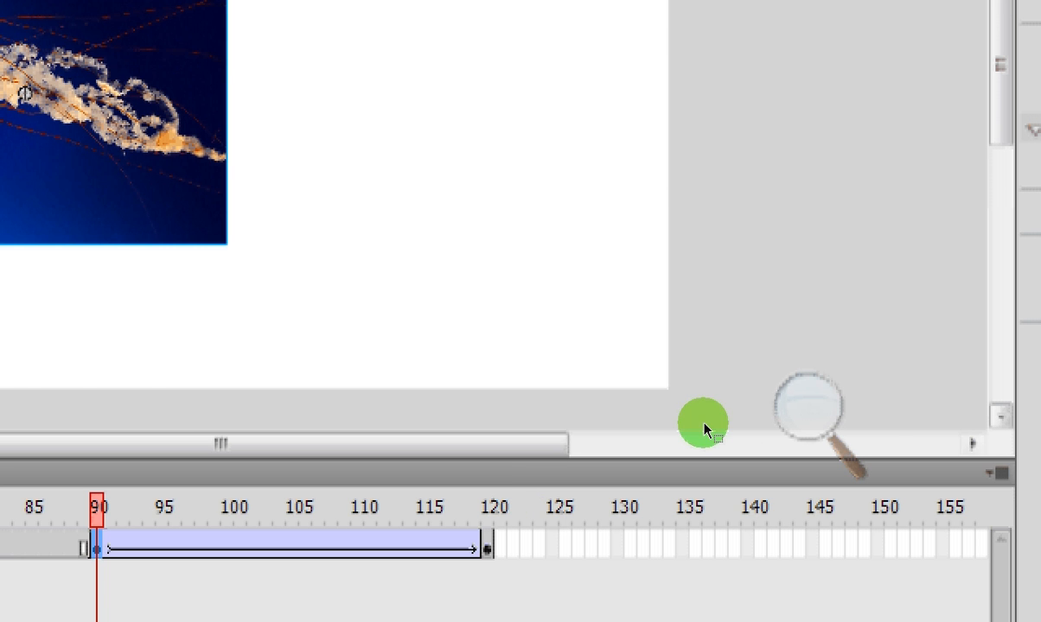
left_click(808, 415)
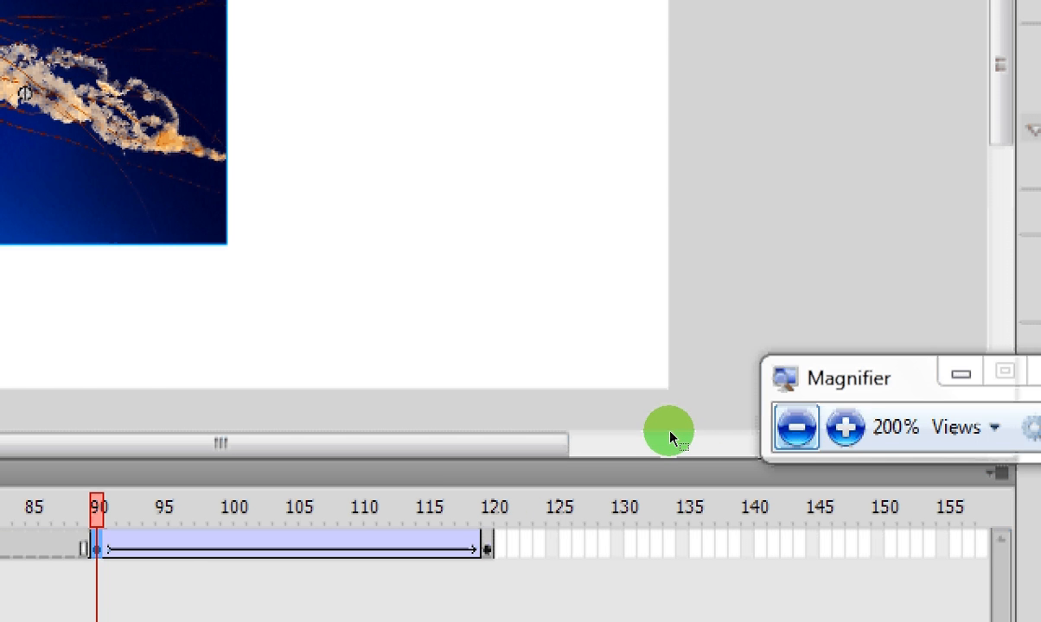
key("super+minus")
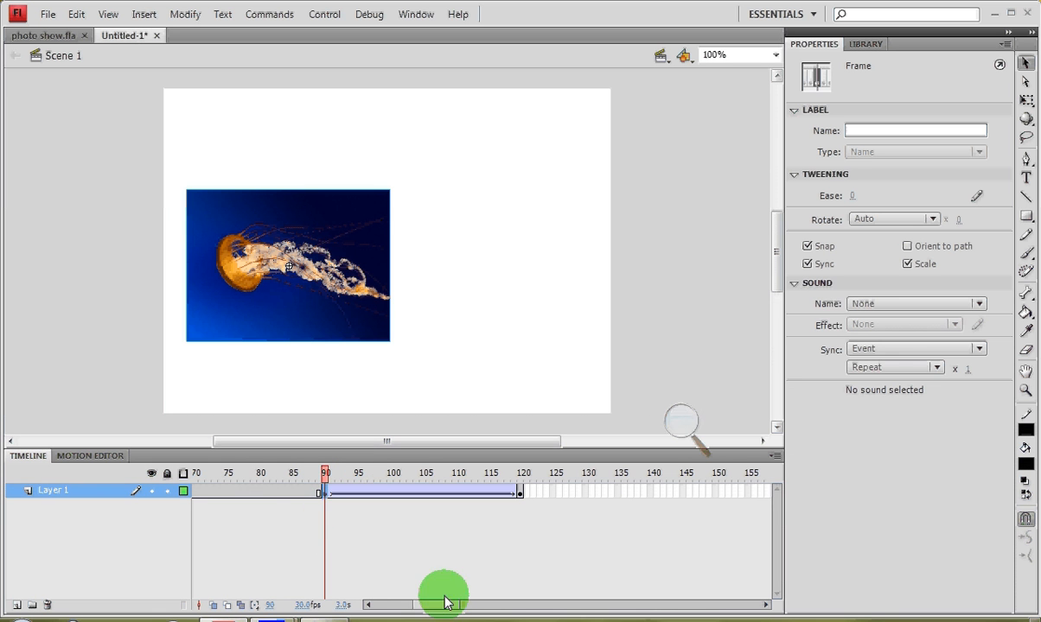
- Play the animation from frame 1 to check both jellyfish tweens
left_click_drag(434, 605, 386, 606)
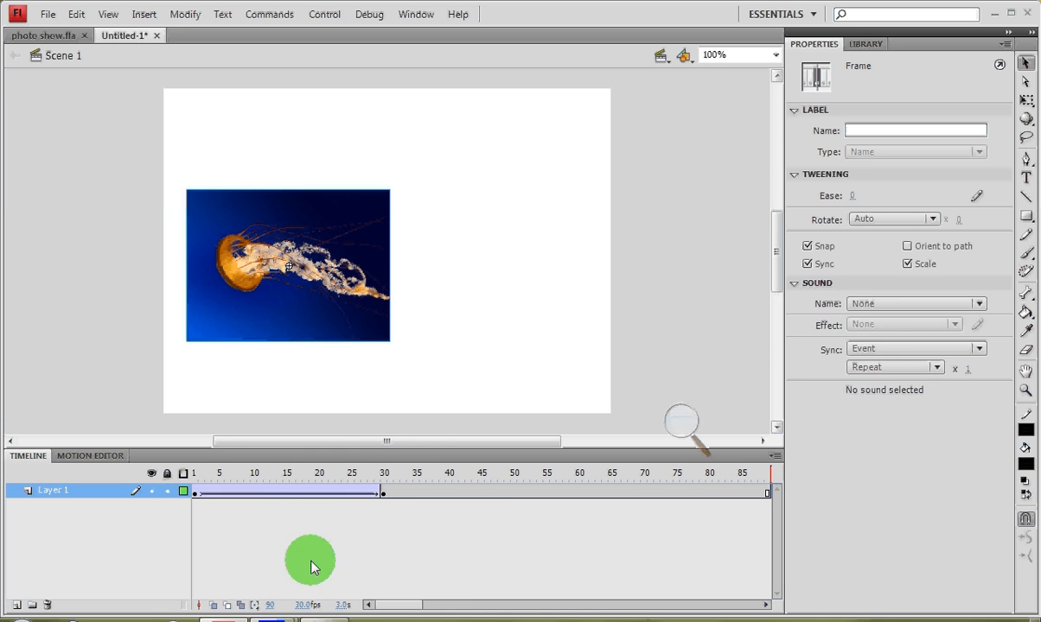
left_click(194, 475)
key("Return")
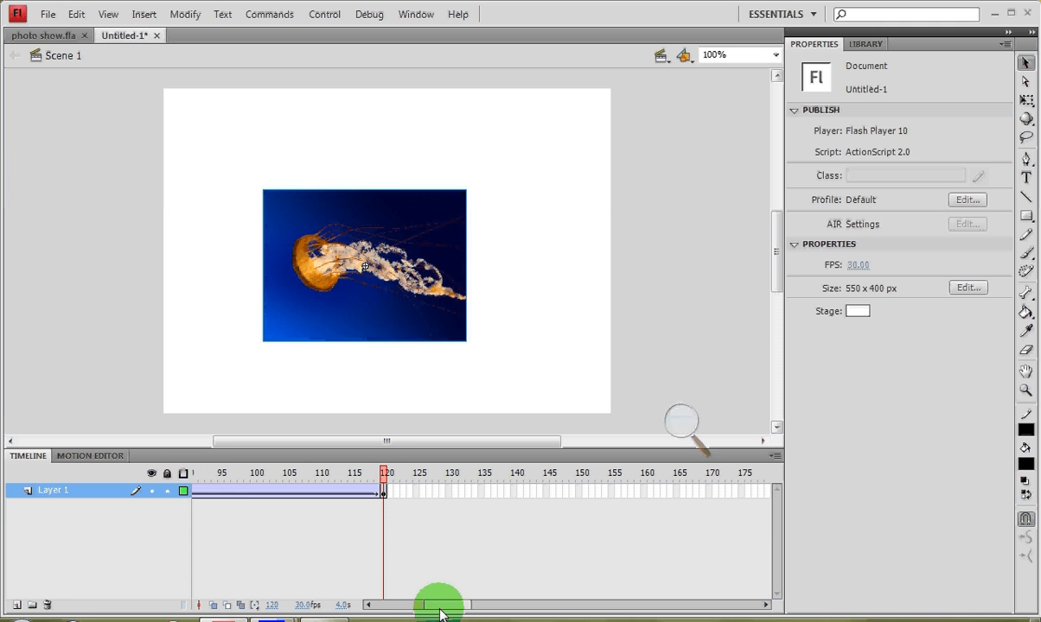
- Give the jellyfish instance in the frame 1 keyframe an Alpha color effect of 0%
left_click_drag(441, 612, 362, 611)
left_click(195, 492)
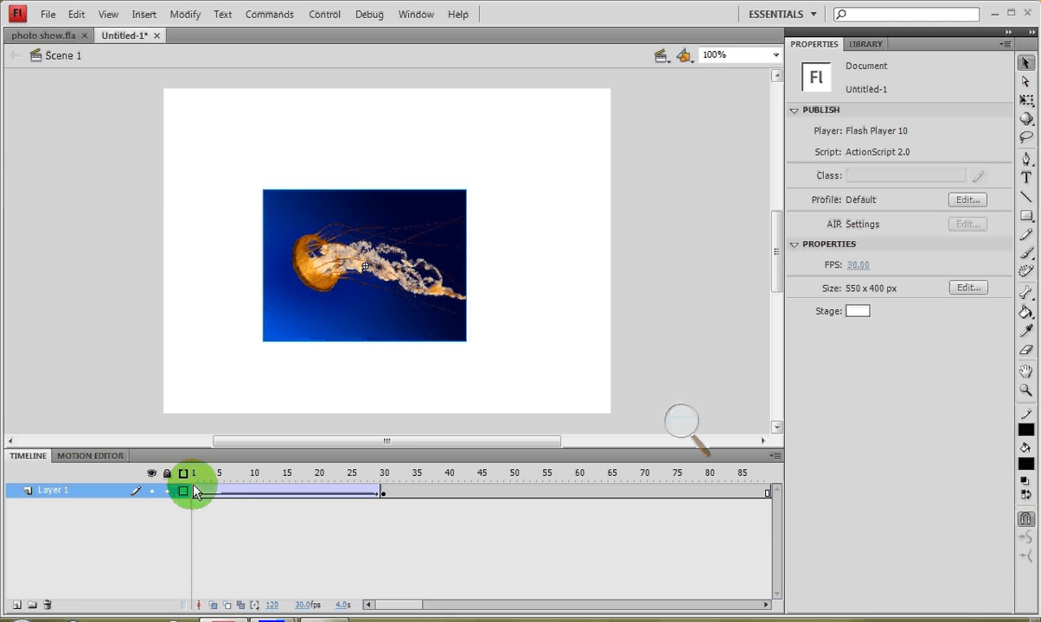
left_click(194, 474)
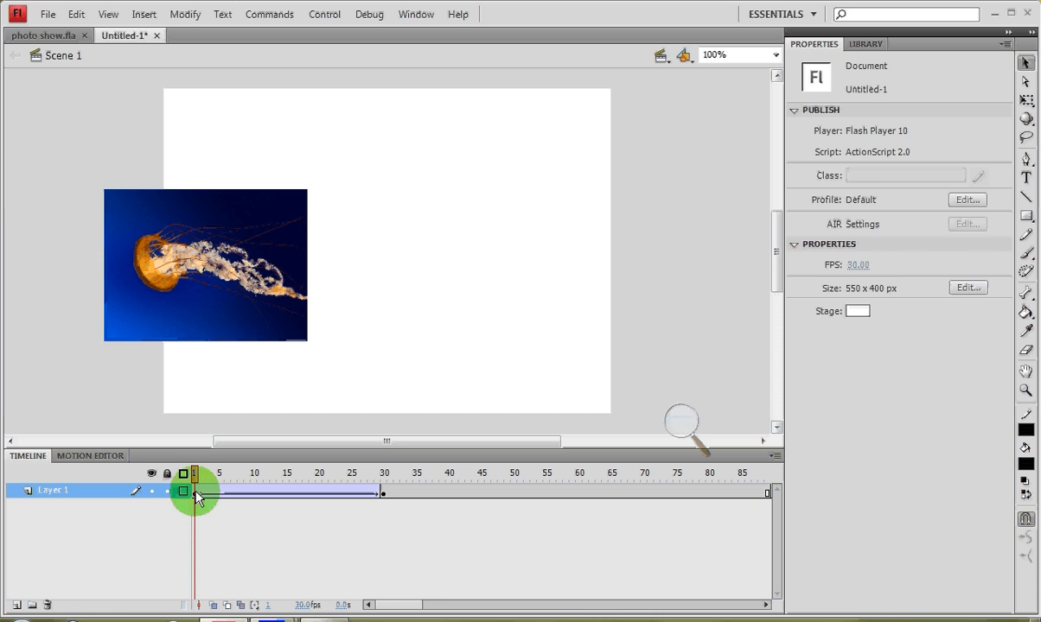
left_click(197, 497)
left_click(200, 330)
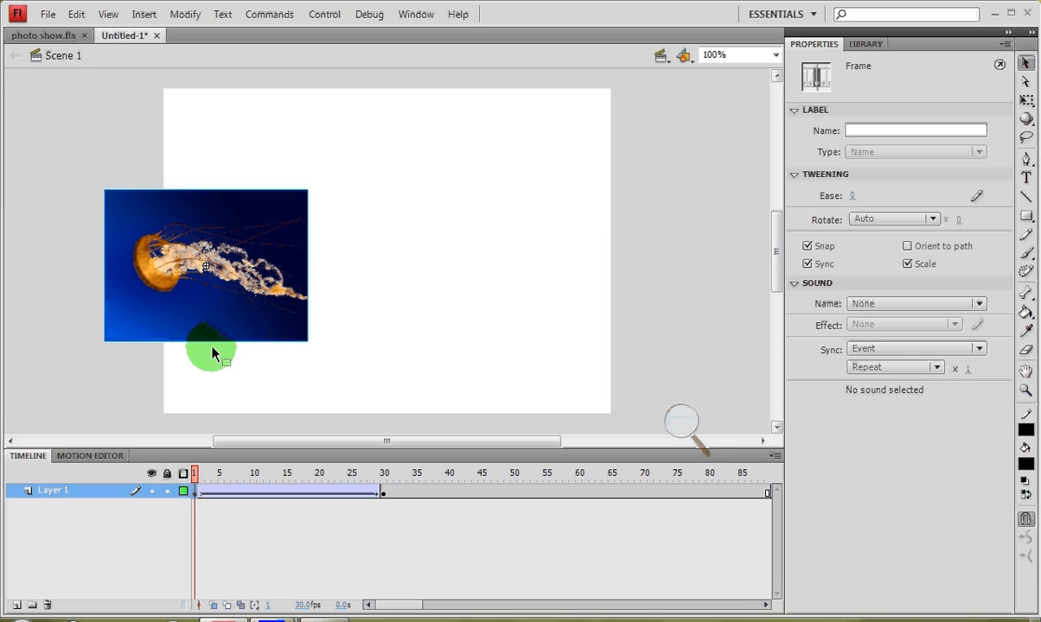
left_click(218, 302)
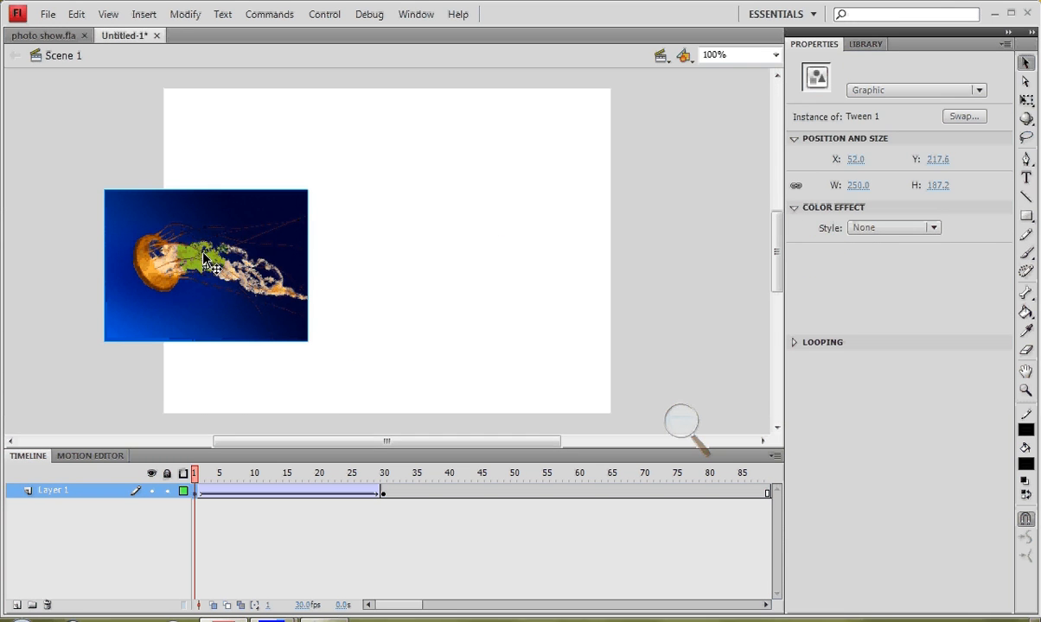
left_click(935, 229)
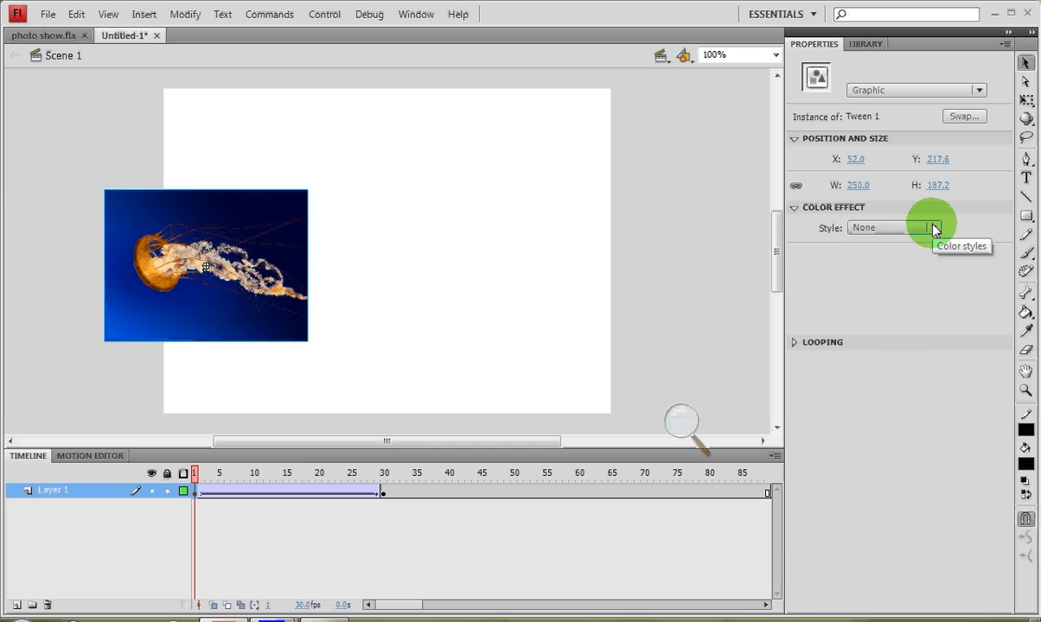
left_click(934, 228)
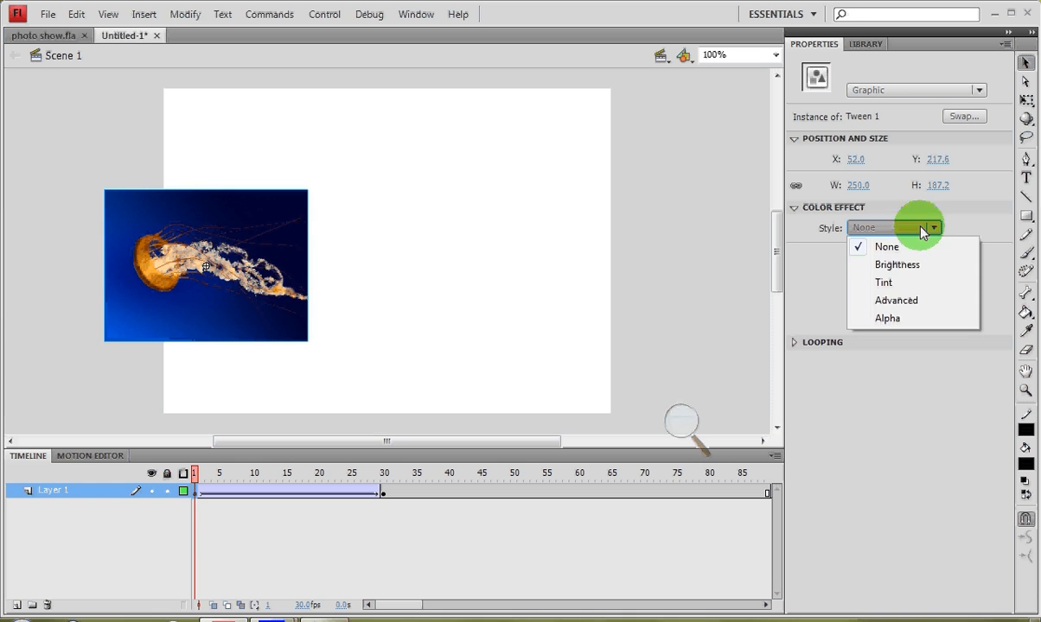
left_click(882, 320)
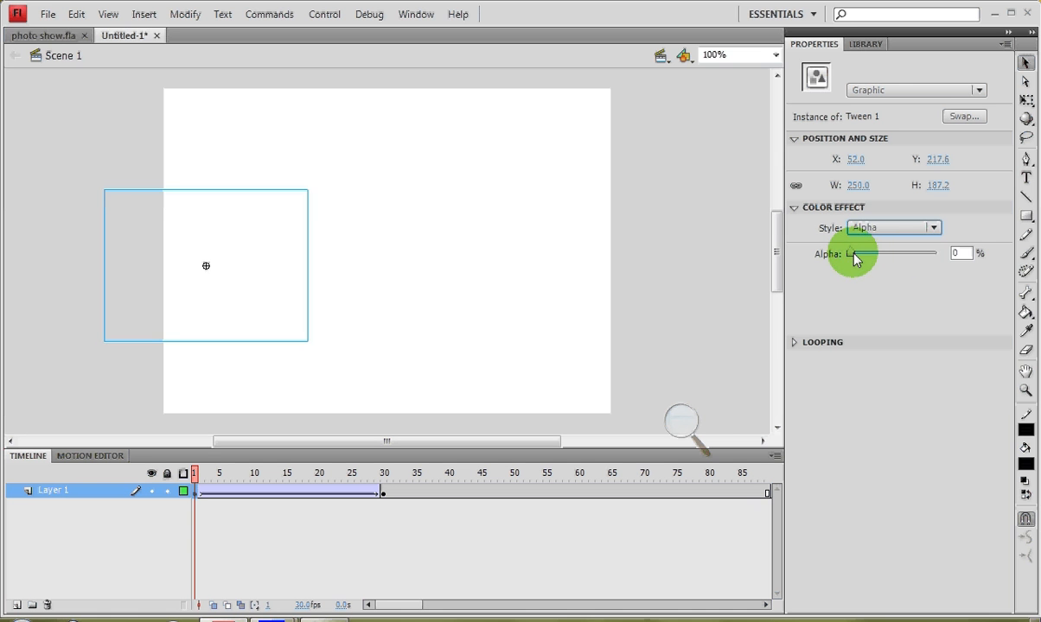
left_click_drag(859, 254, 836, 281)
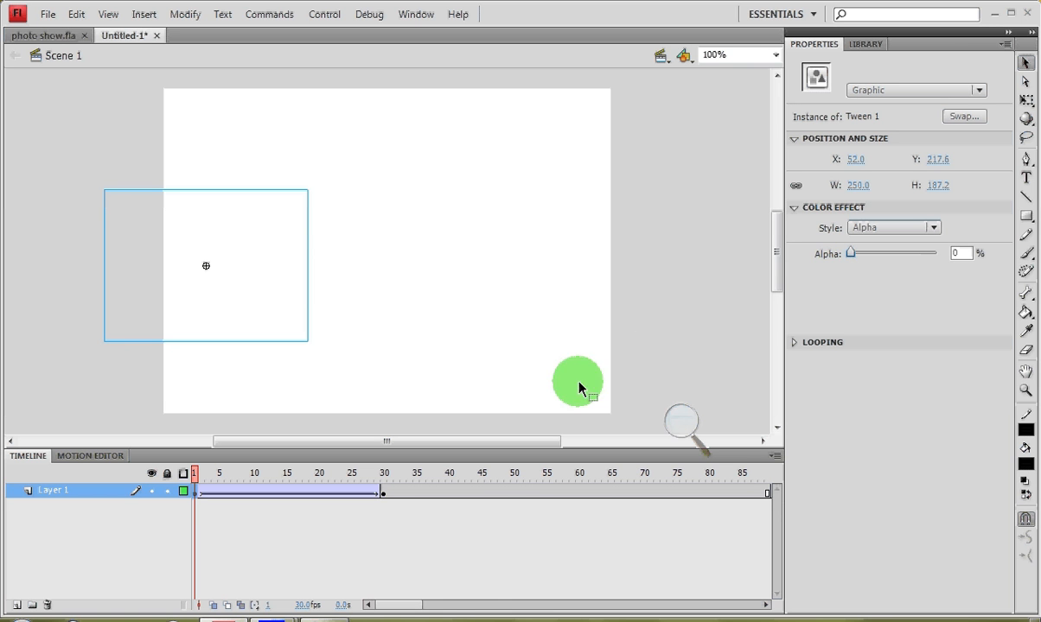
- Apply an Alpha color effect of 0% to the jellyfish instance at frame 120 and play the animation
left_click_drag(377, 612, 415, 611)
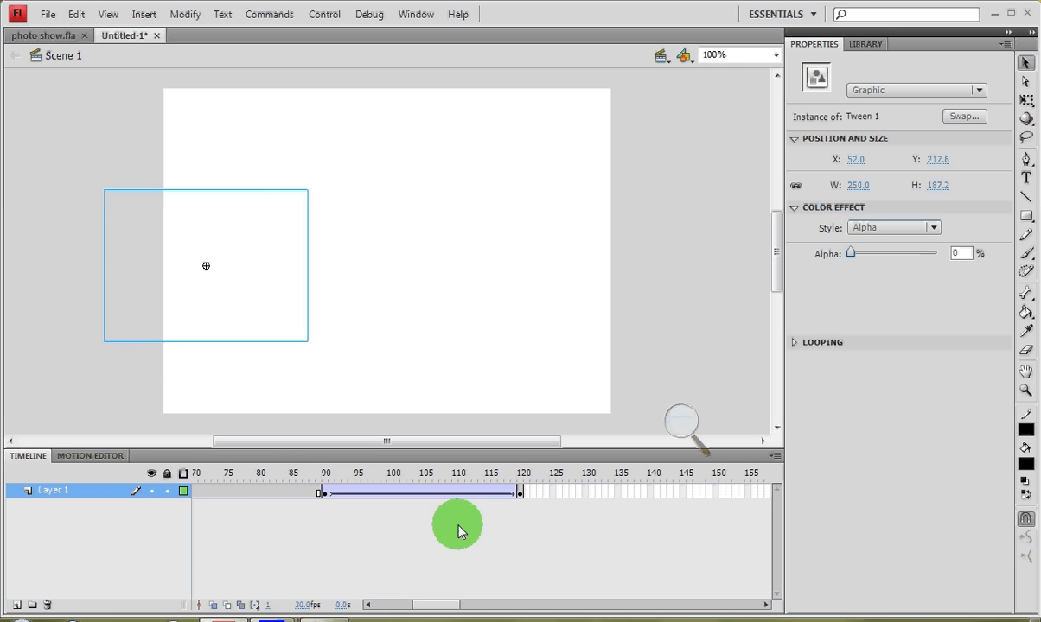
left_click(520, 493)
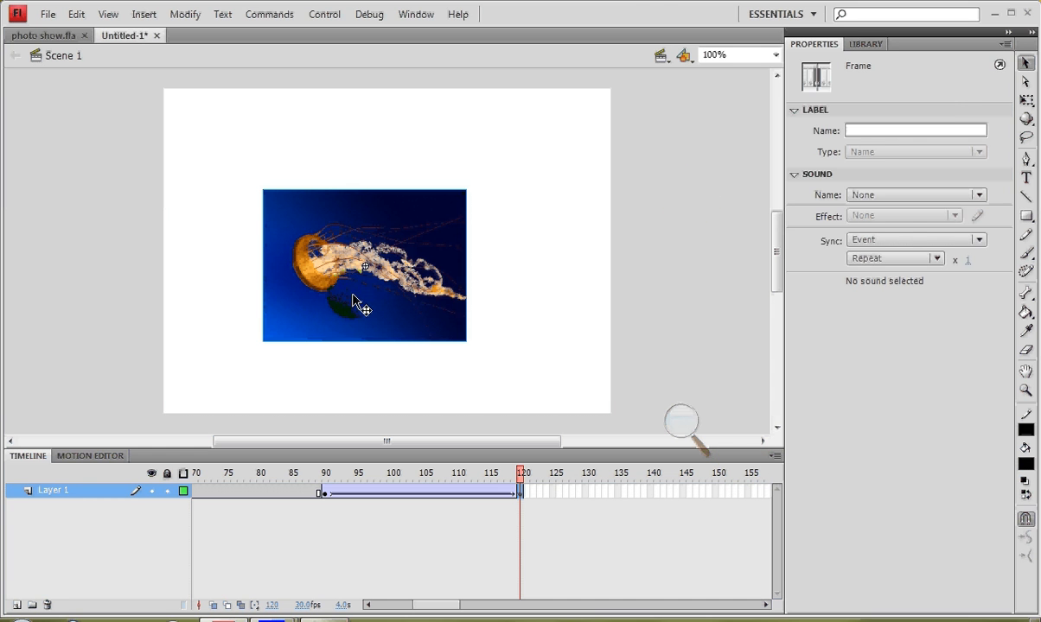
left_click(368, 302)
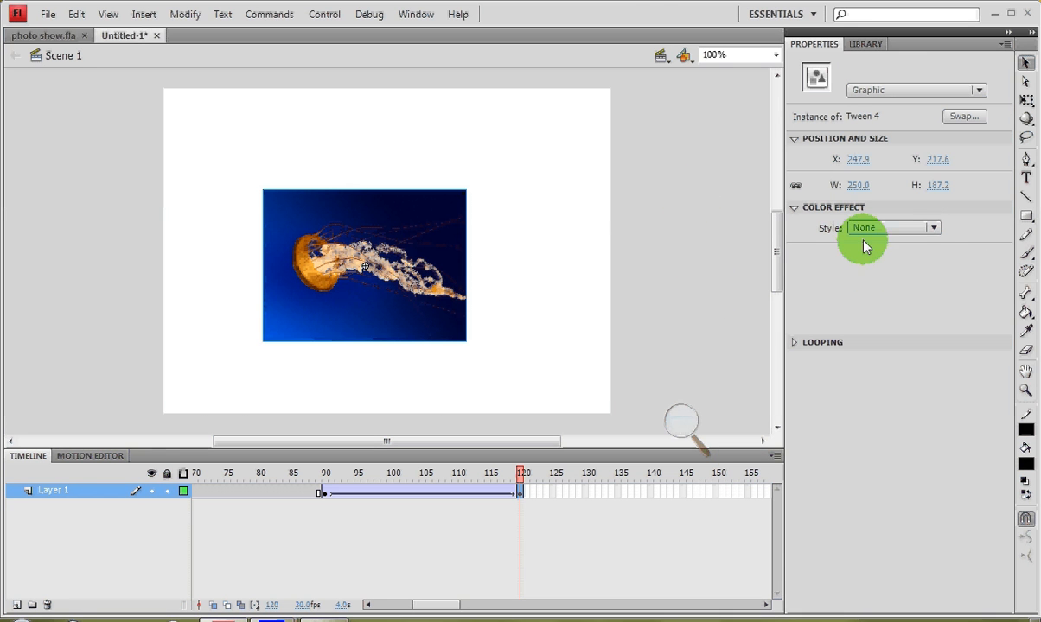
left_click(885, 232)
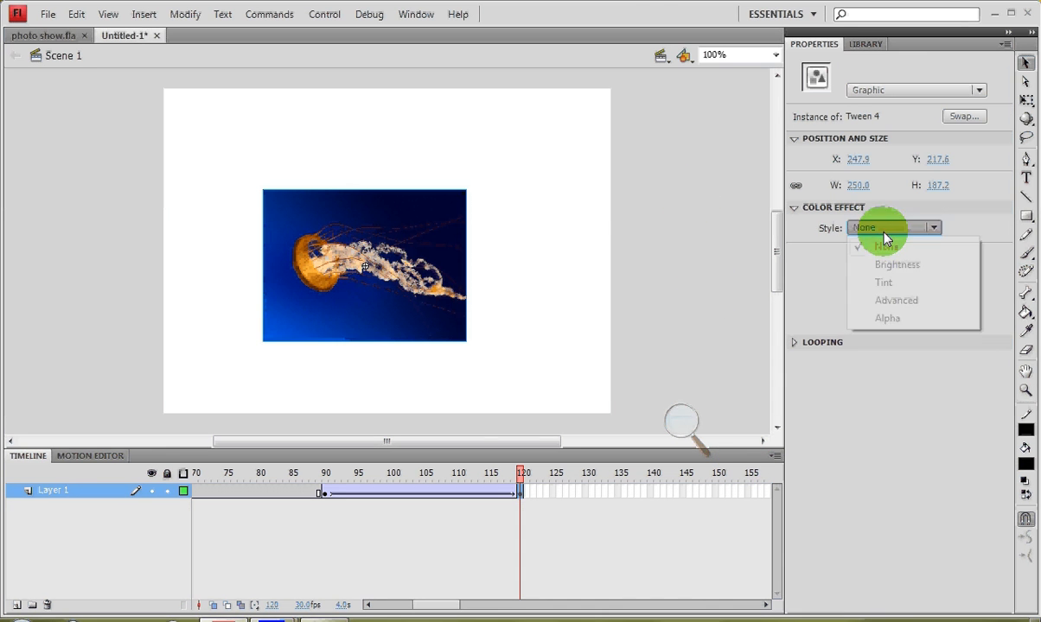
left_click(895, 320)
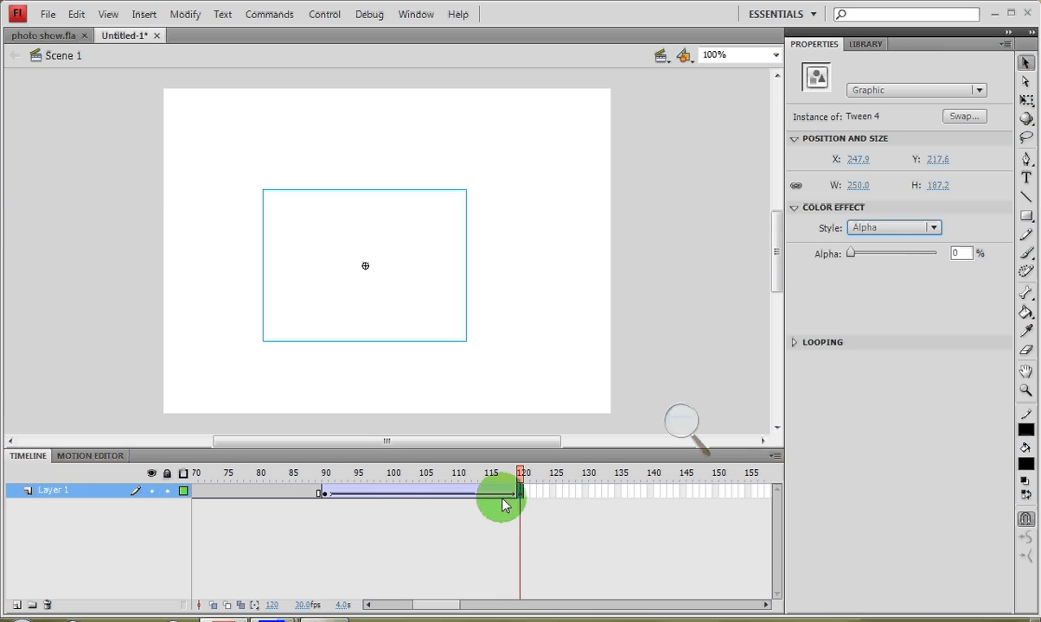
key("Return")
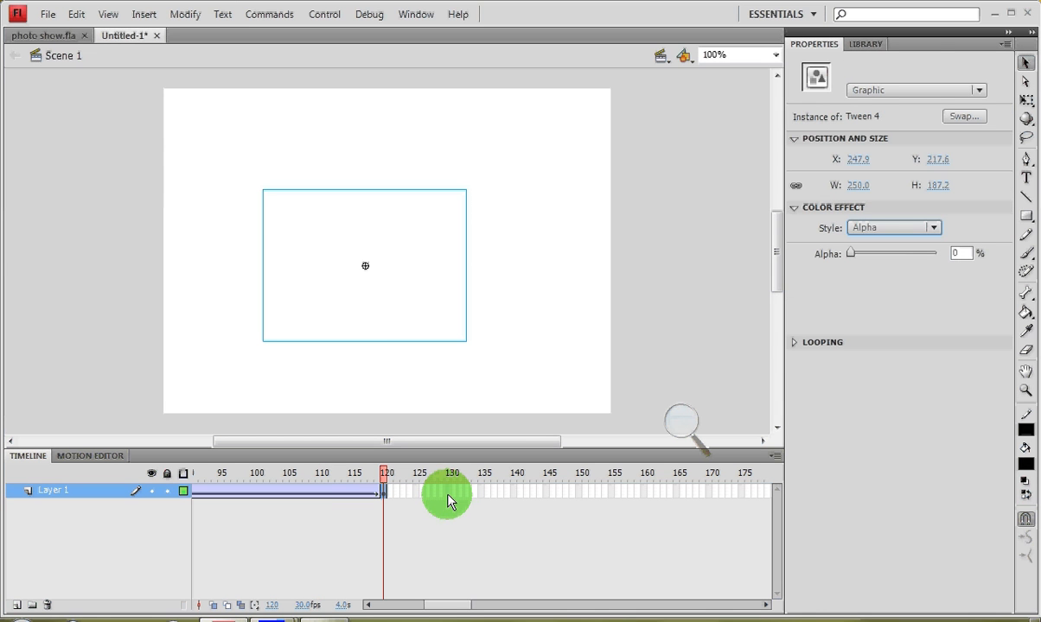
left_click(874, 616)
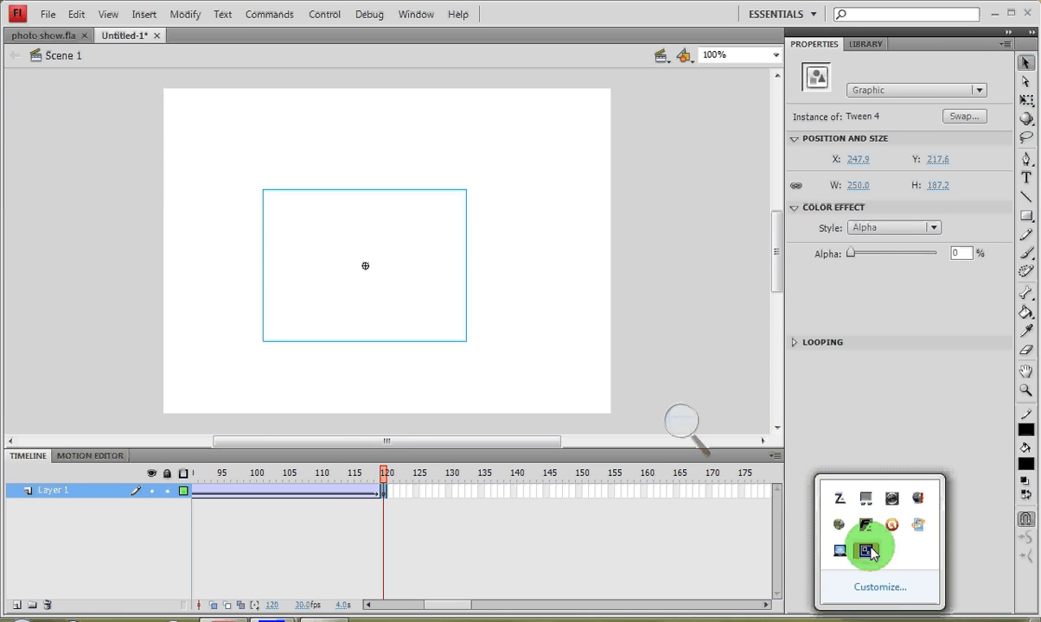
left_click(868, 553)
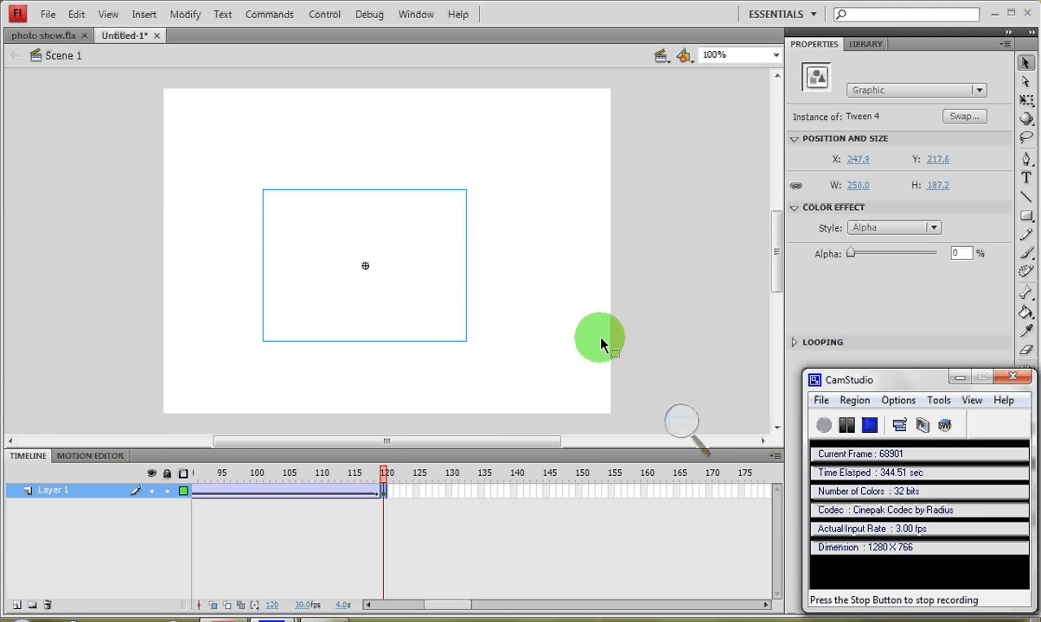
left_click(602, 344)
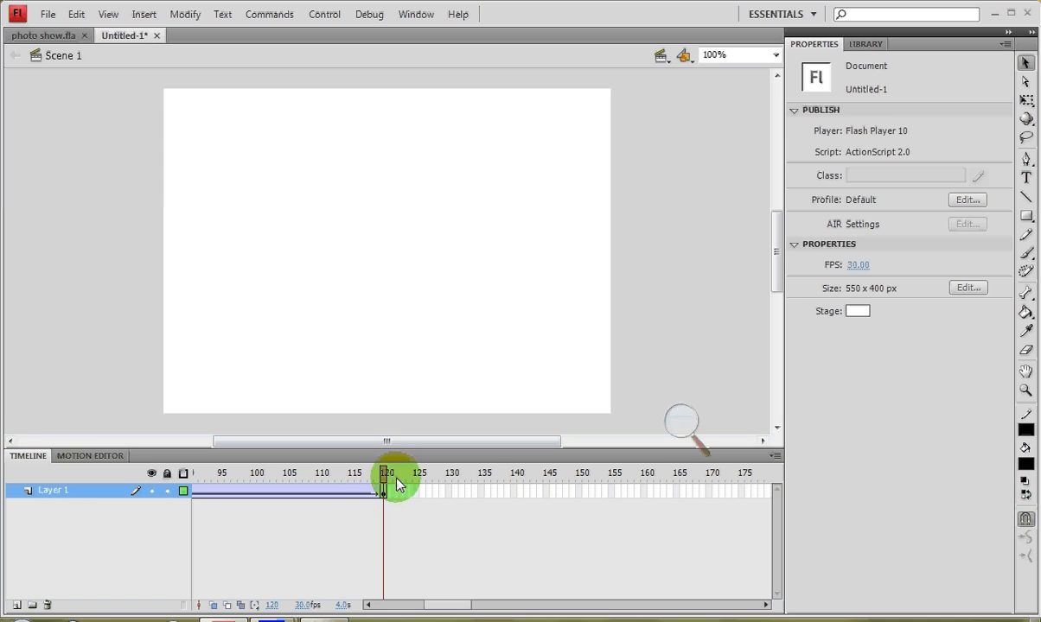
- Return the playhead to frame 1 and rename Layer 1 as "jelly picture"
left_click_drag(396, 481, 11, 516)
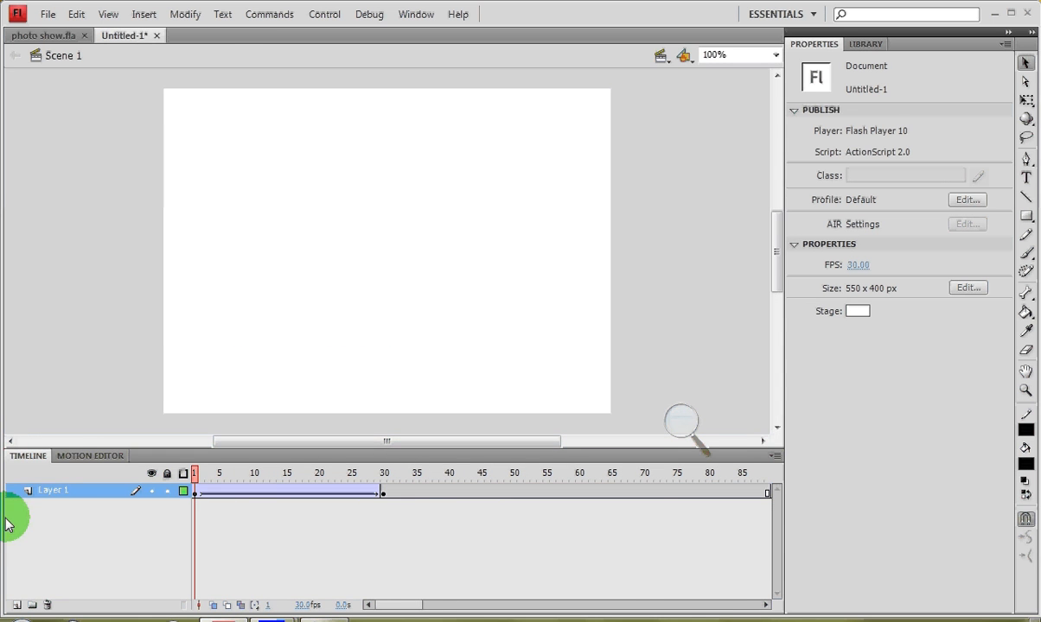
double_click(42, 491)
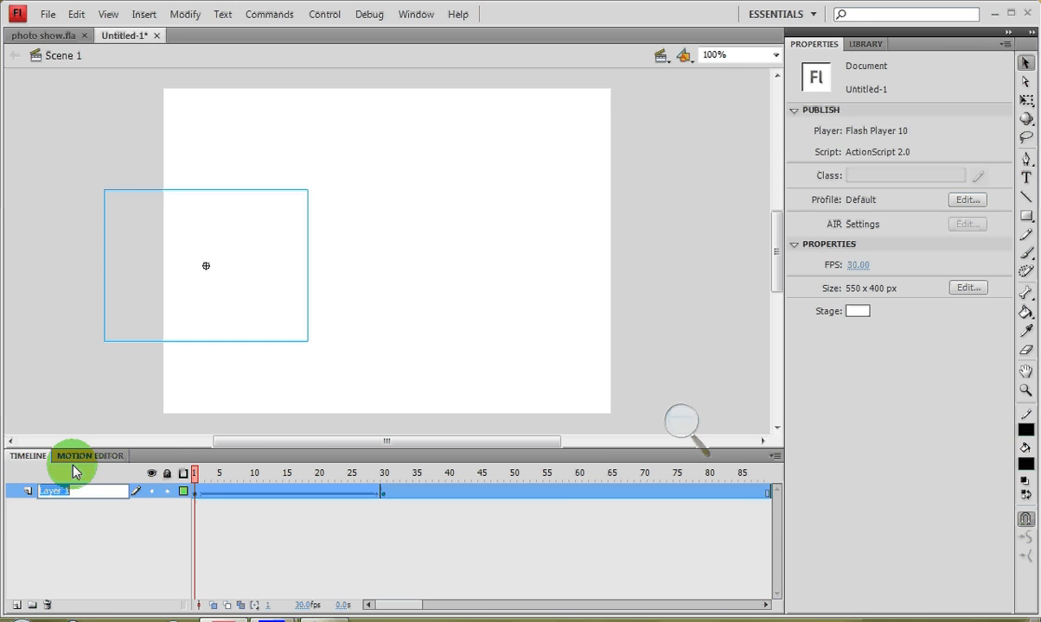
type("jelly picture")
key("Return")
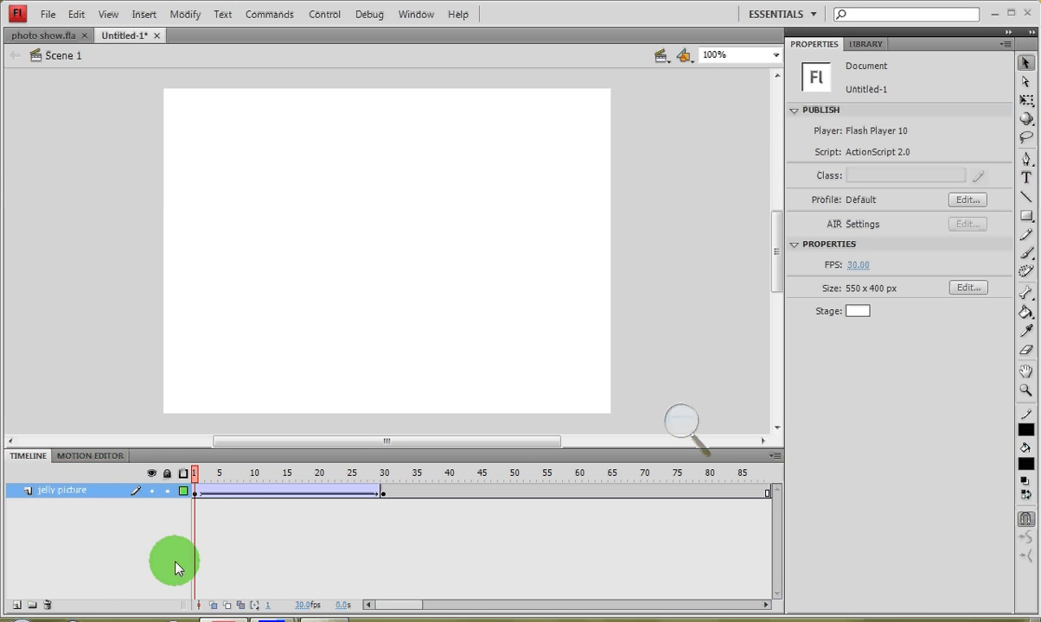
- Add a new layer above jelly picture and name it "jelly txt"
left_click(15, 605)
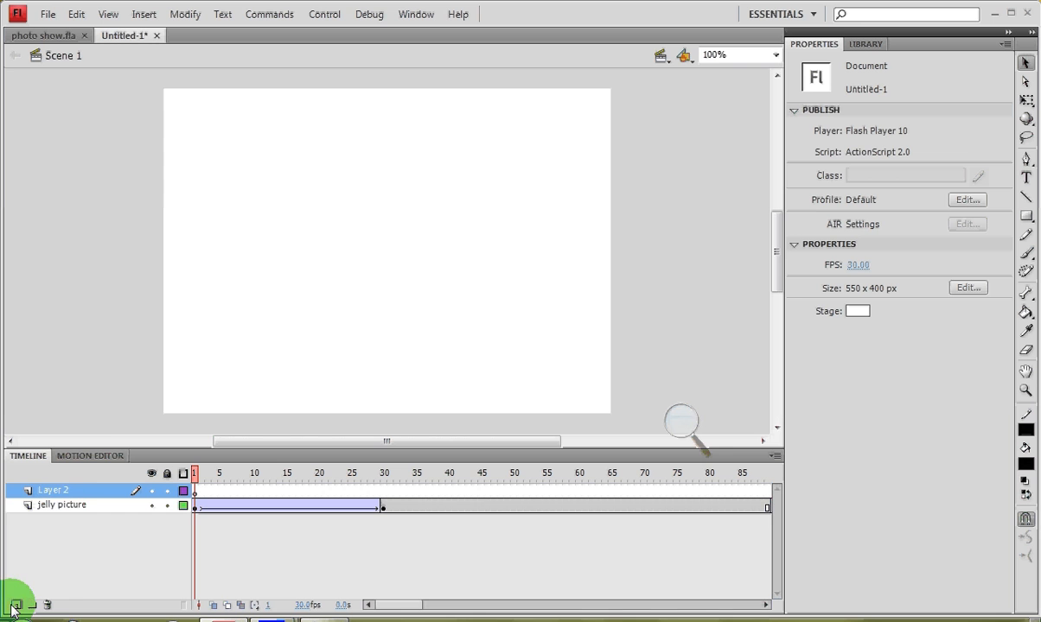
double_click(52, 491)
type("je")
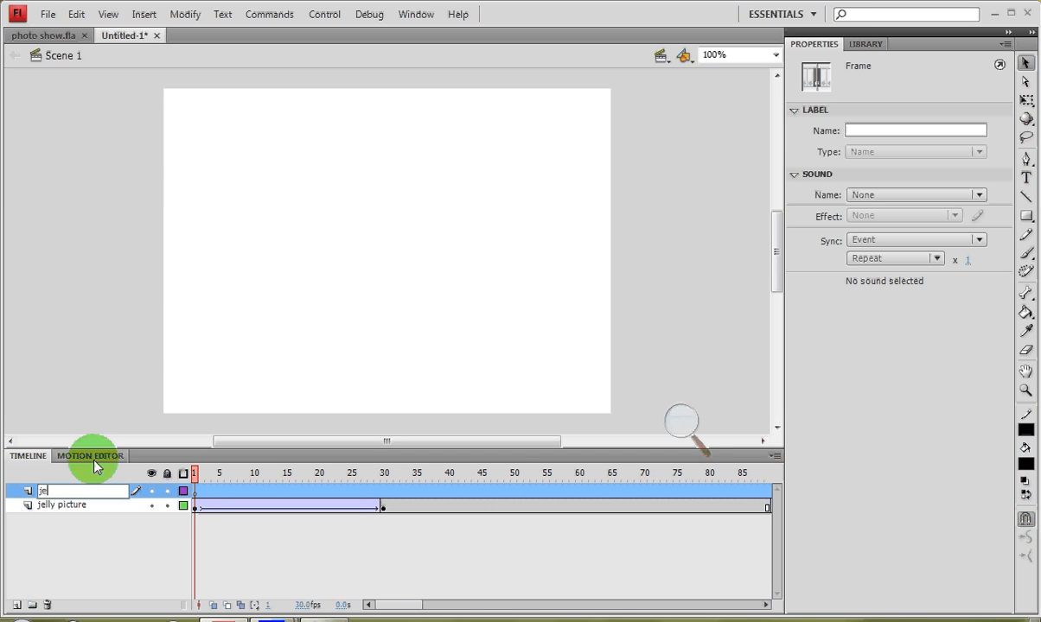
type("lly txt")
key("Return")
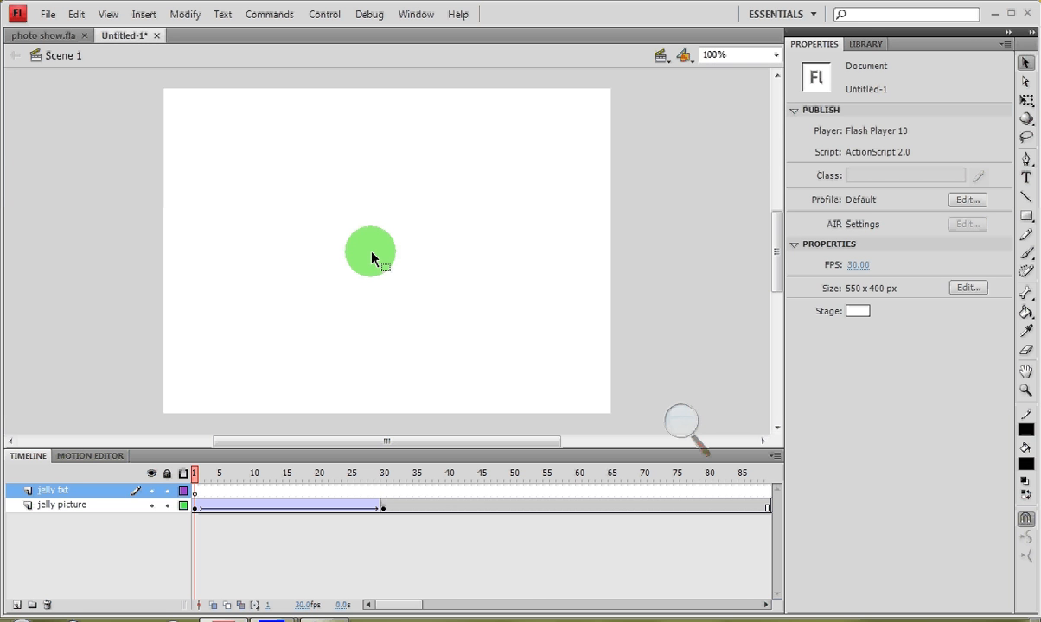
- Create a new Graphic symbol named "jelly text" in the library root
left_click(1026, 177)
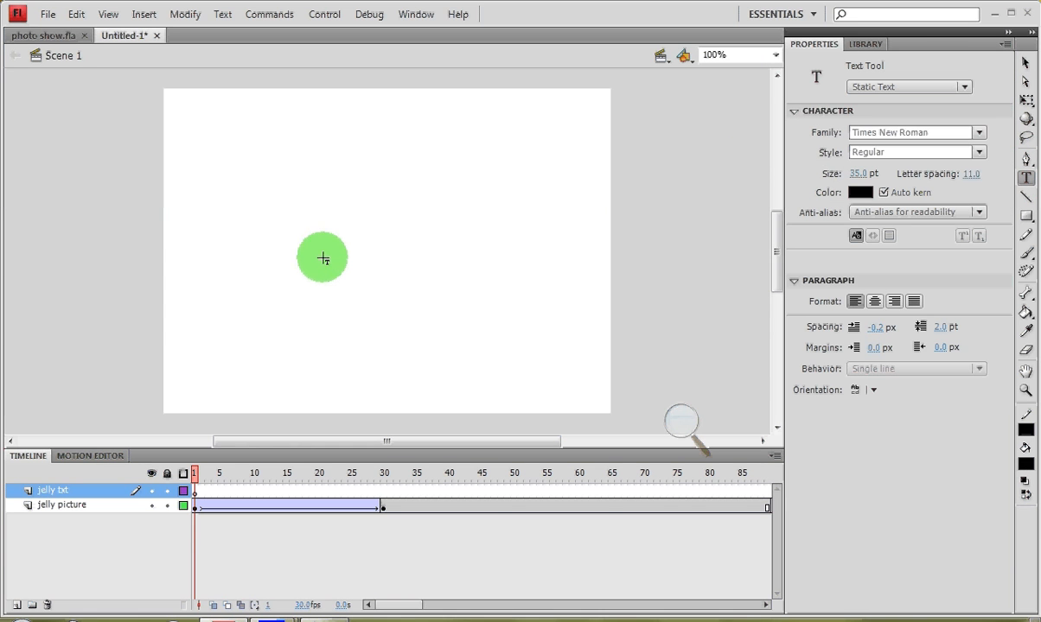
left_click(145, 17)
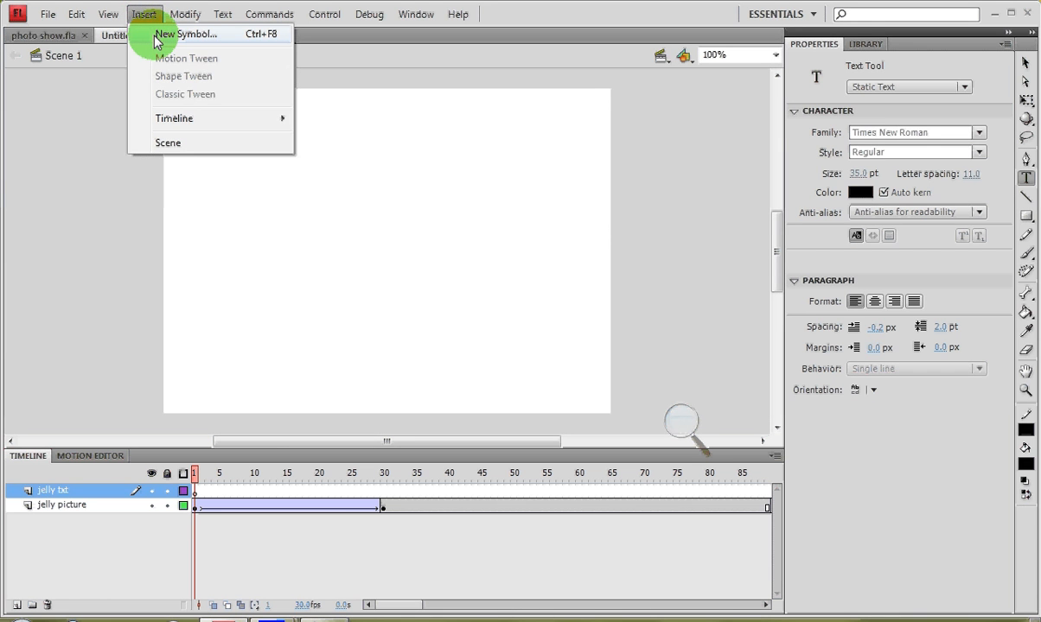
left_click(157, 34)
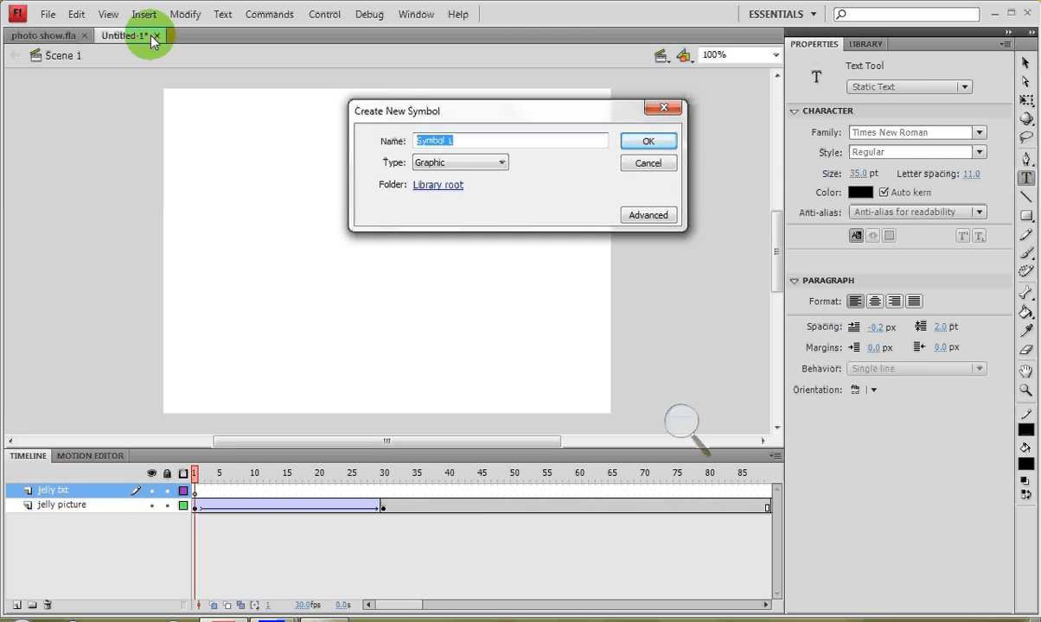
type("jelly text")
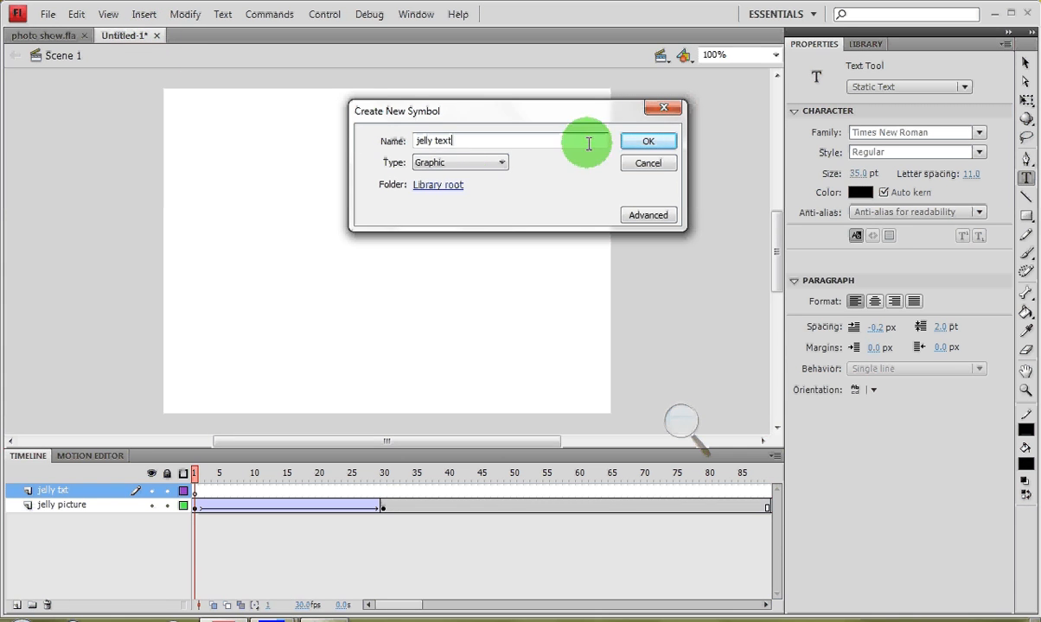
left_click(640, 147)
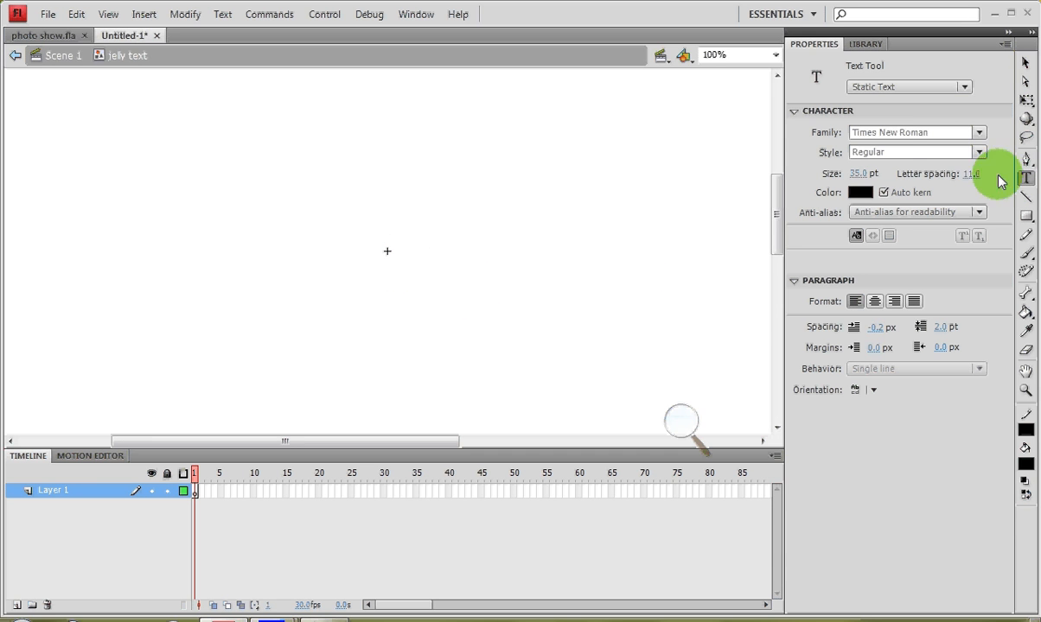
- Add a static text box about 371 px wide reading "Majestic" in 29 pt Times New Roman inside the symbol
left_click(865, 175)
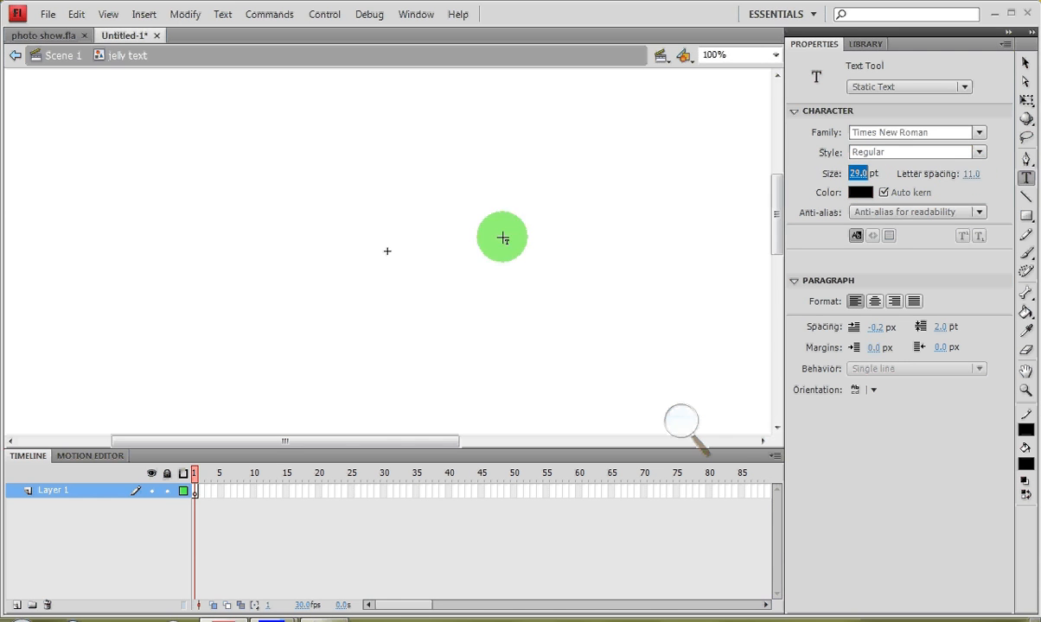
left_click_drag(221, 228, 522, 302)
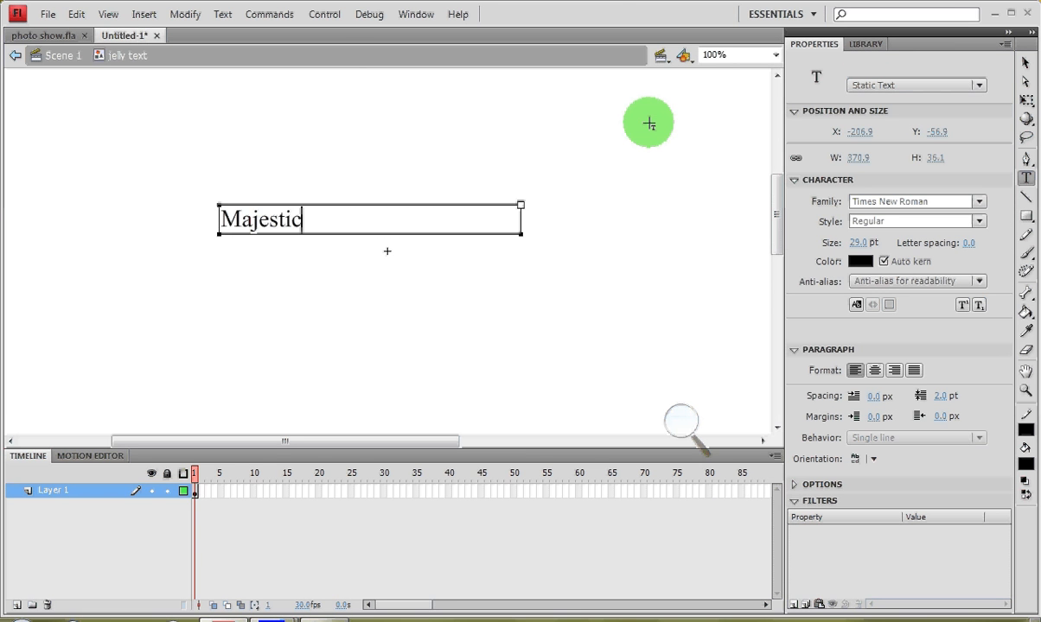
- Format the word Majestic with a letter spacing of 11 and a font size of 52 pt
left_click_drag(300, 221, 216, 225)
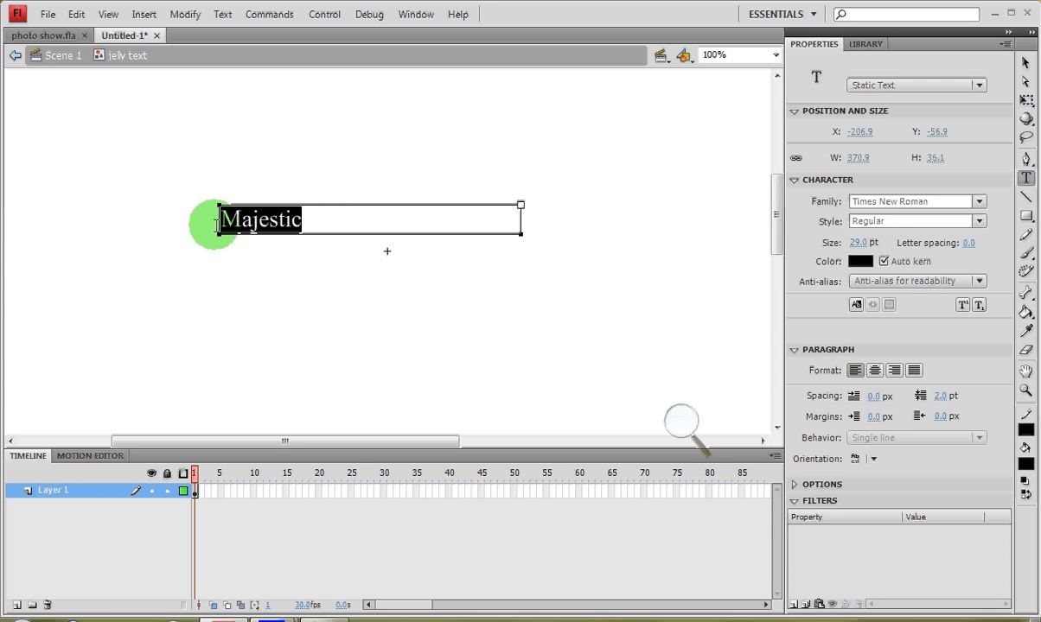
left_click(858, 244)
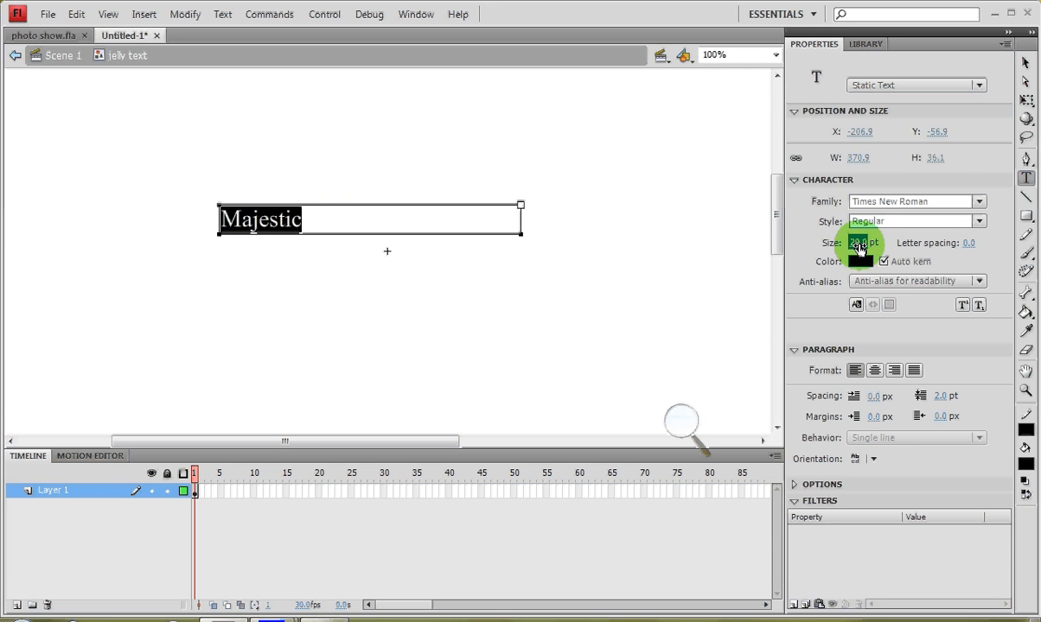
left_click_drag(858, 248, 891, 242)
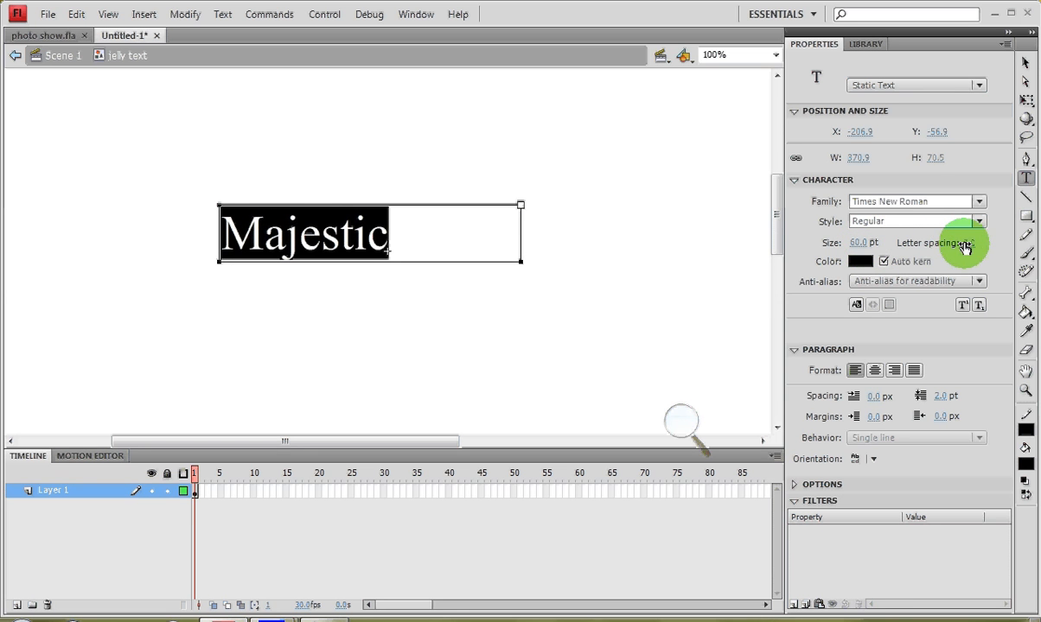
left_click_drag(966, 245, 969, 245)
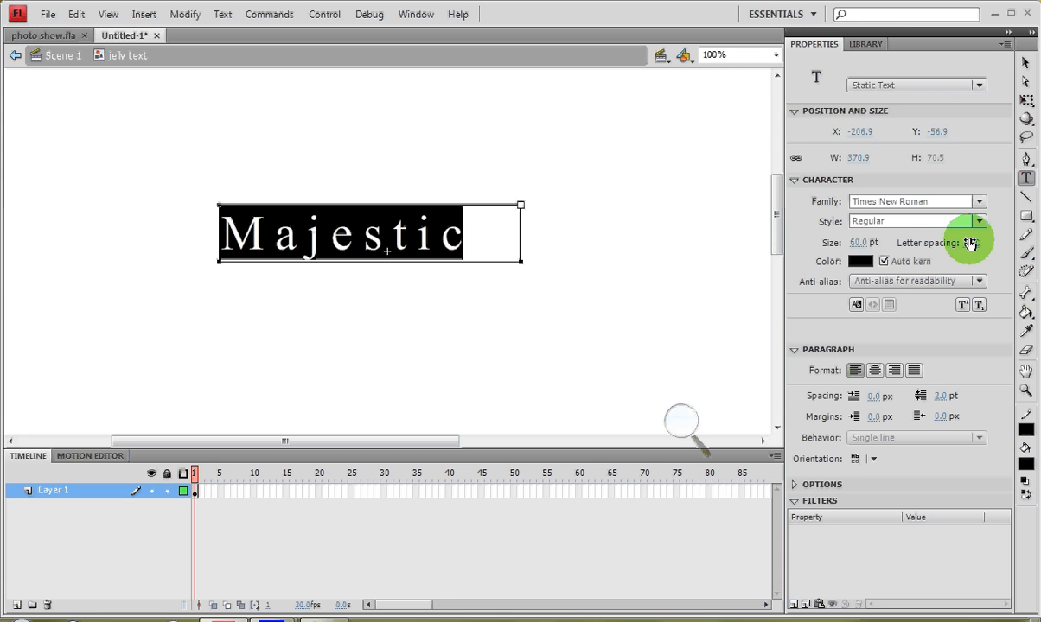
left_click(971, 246)
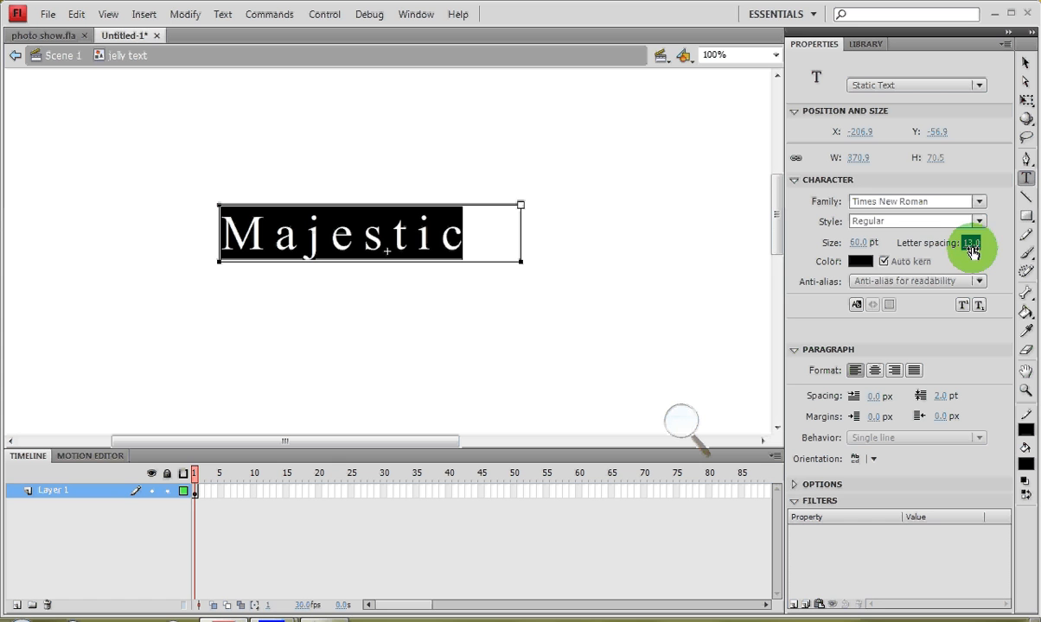
left_click_drag(971, 248, 974, 252)
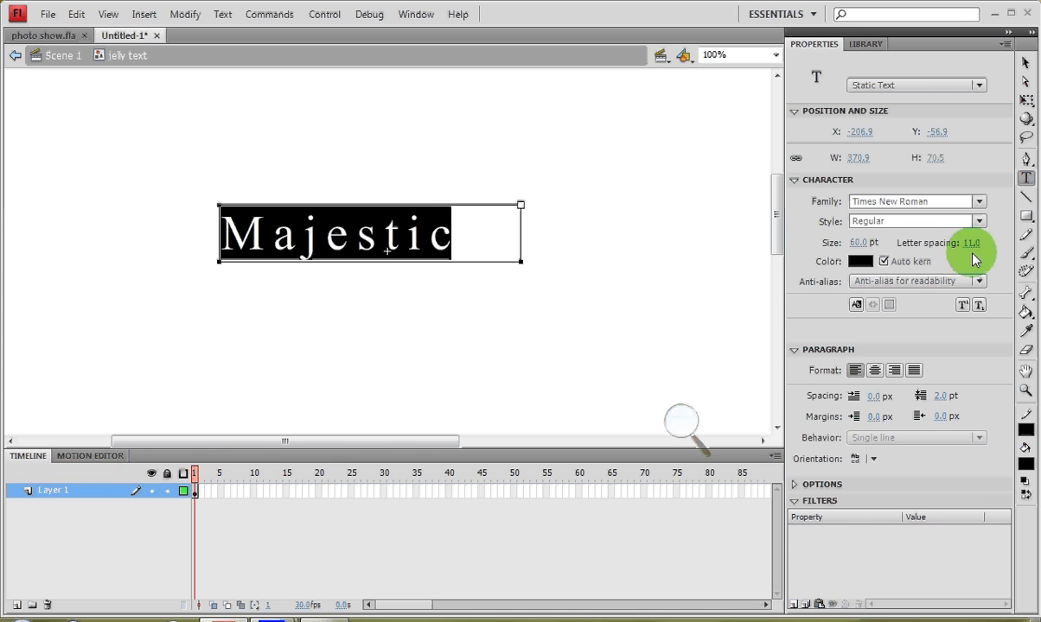
left_click(861, 245)
left_click_drag(864, 250, 859, 250)
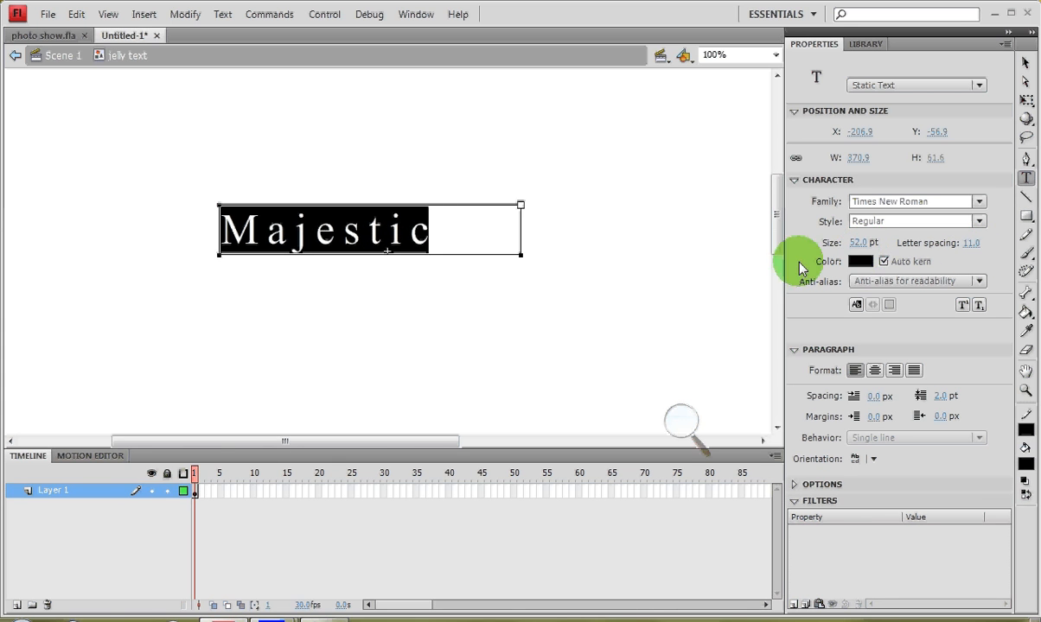
- Narrow the Majestic text box to about 279 px and center it on the symbol's registration point
left_click_drag(523, 205, 446, 205)
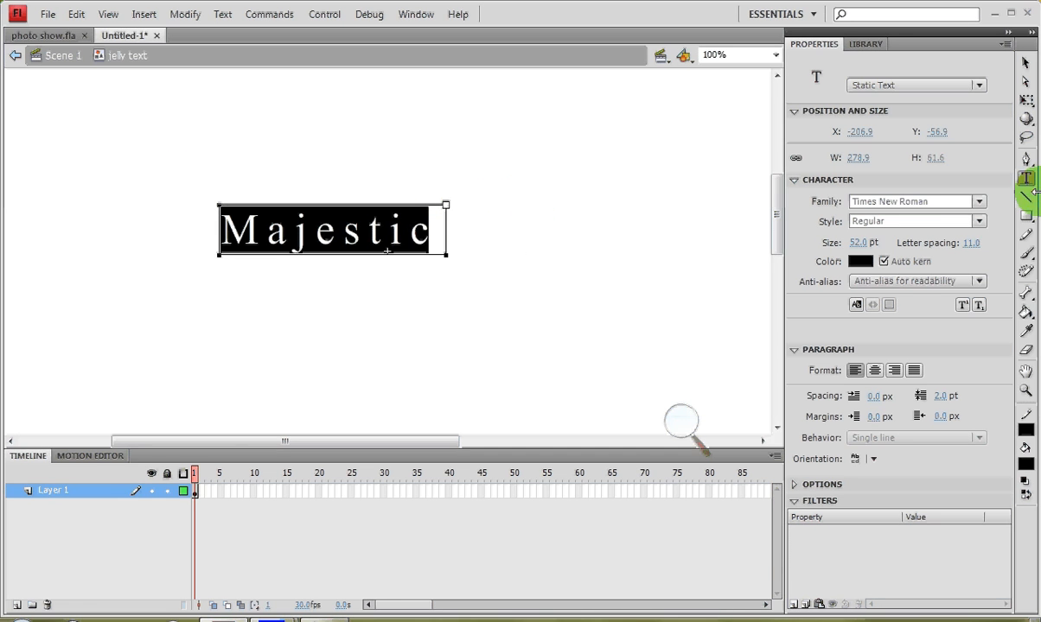
left_click(1026, 67)
left_click_drag(358, 234, 418, 255)
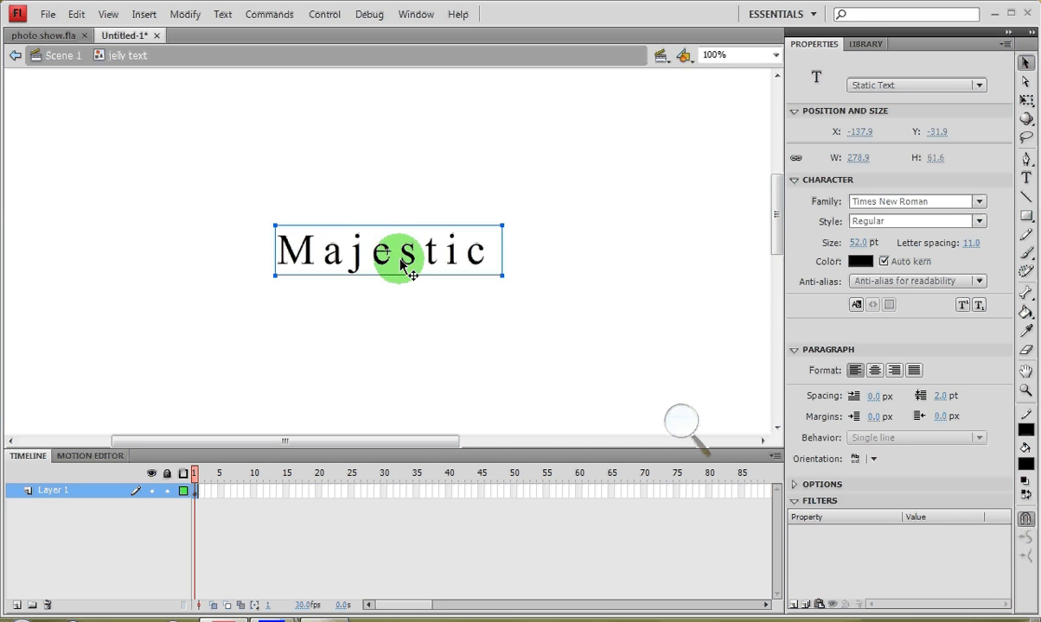
- Leave the jelly text symbol for Scene 1 and show the document's library items
left_click(58, 61)
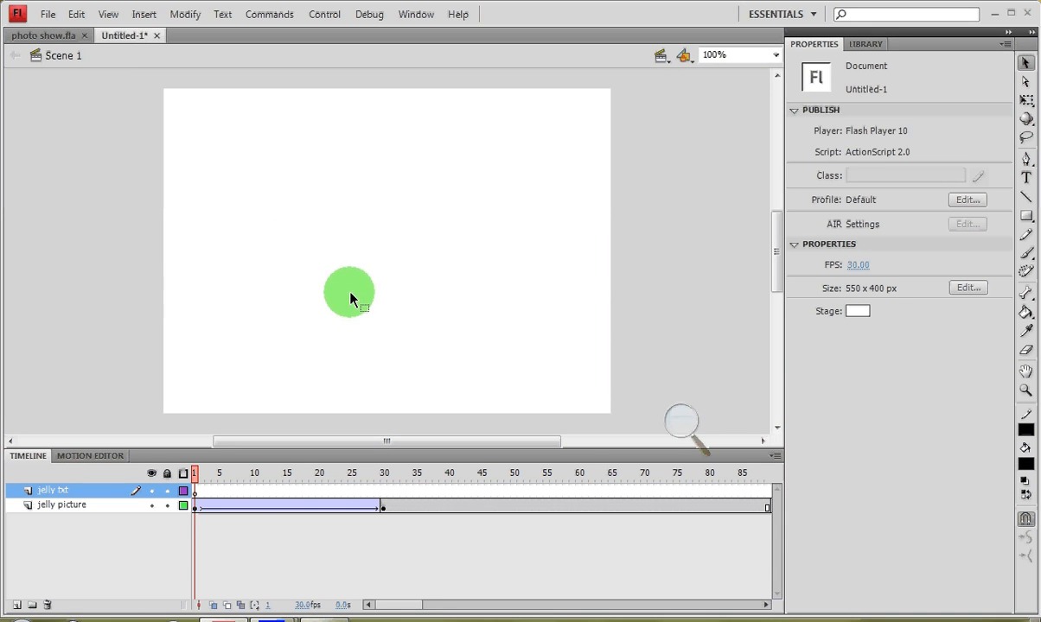
left_click(865, 44)
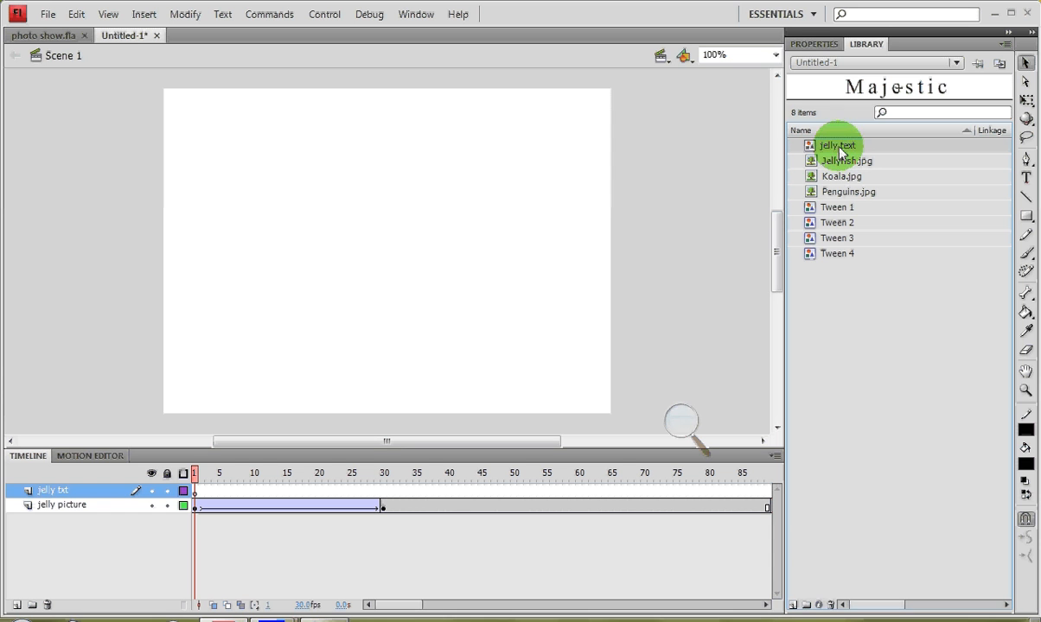
left_click_drag(840, 152, 390, 256)
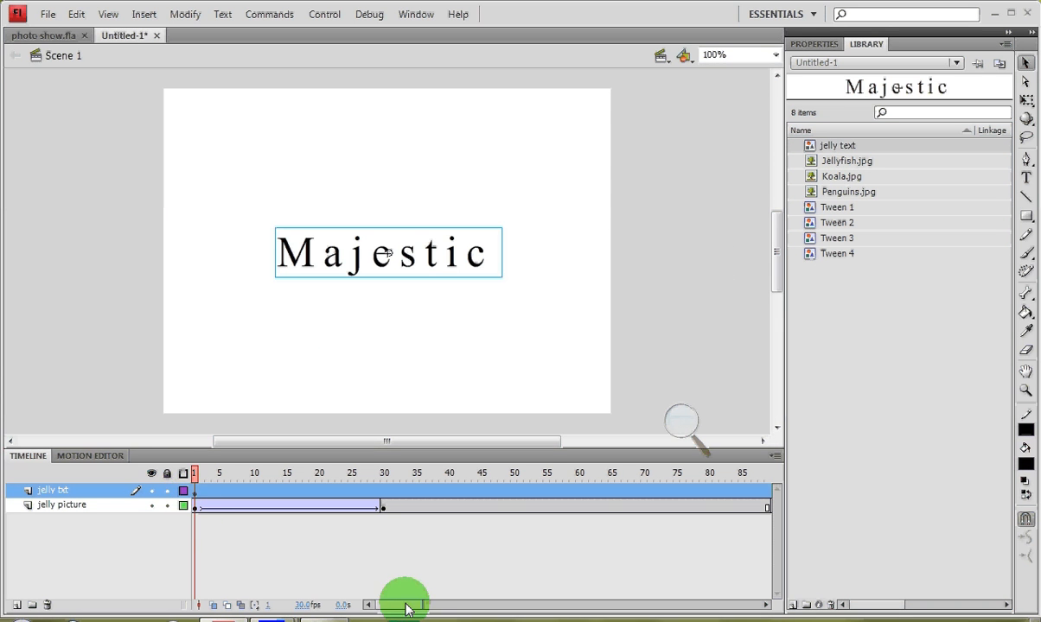
left_click_drag(400, 605, 449, 605)
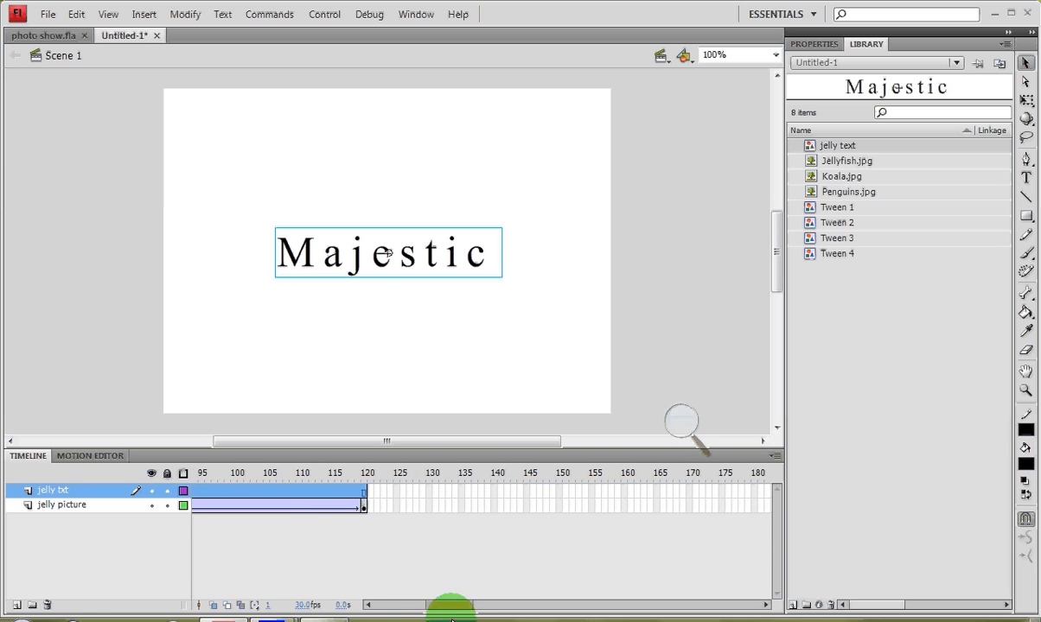
left_click(389, 494)
key("F5")
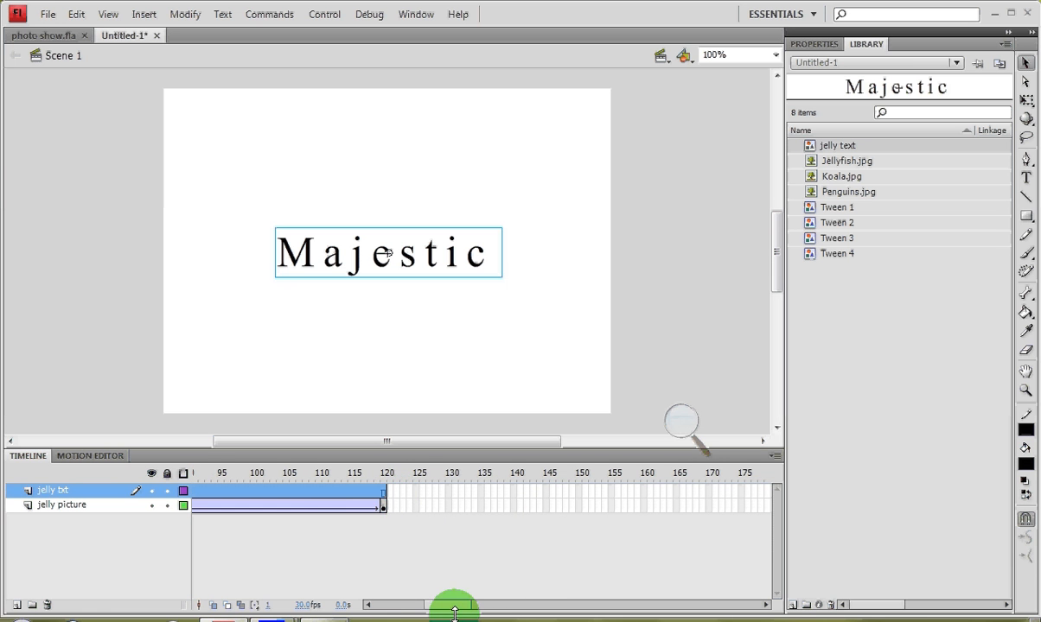
left_click_drag(456, 610, 372, 585)
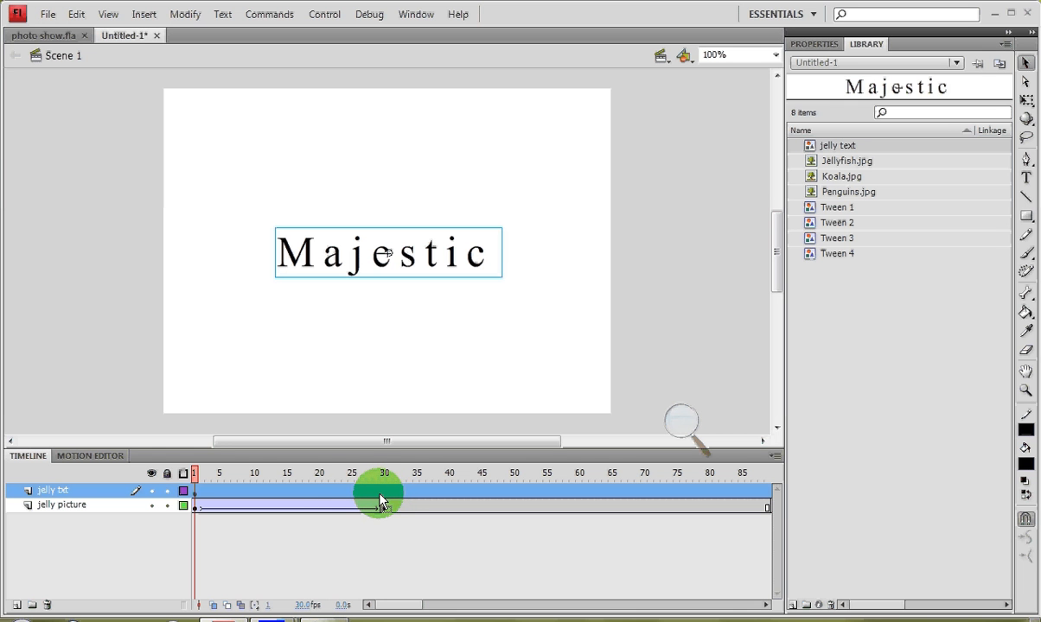
left_click_drag(379, 496, 342, 500)
key("Delete")
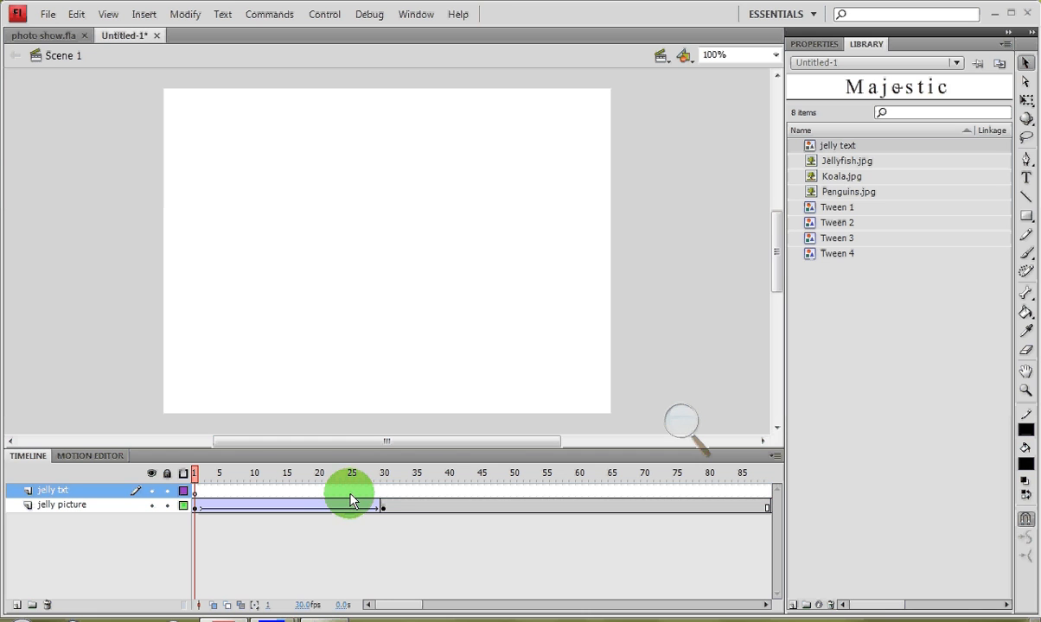
- Insert a blank keyframe at frame 30 of the jelly txt layer and select its span through frame 120
left_click(383, 499)
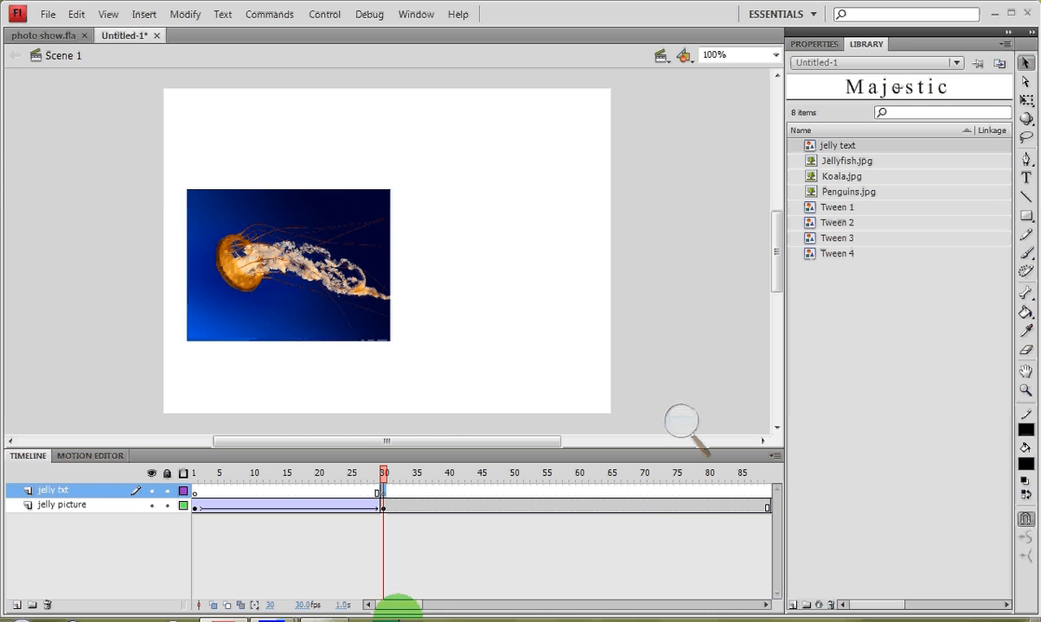
mouse_move(405, 606)
left_mouse_down()
mouse_move(433, 608)
mouse_move(395, 609)
mouse_move(416, 610)
left_mouse_up()
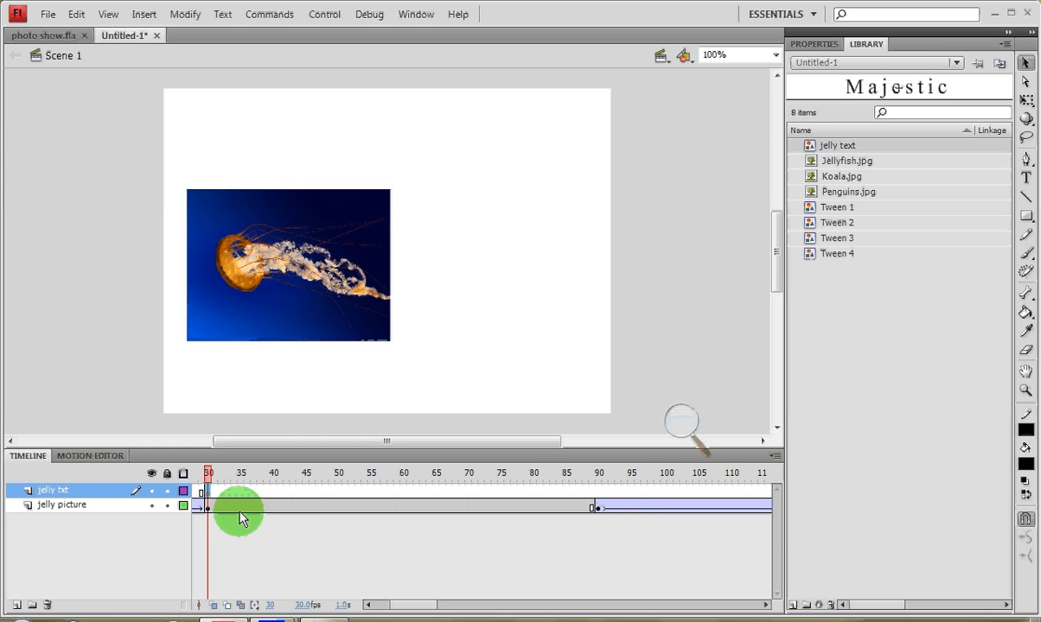
left_click_drag(241, 512, 441, 492)
left_click_drag(216, 508, 566, 491)
key("F5")
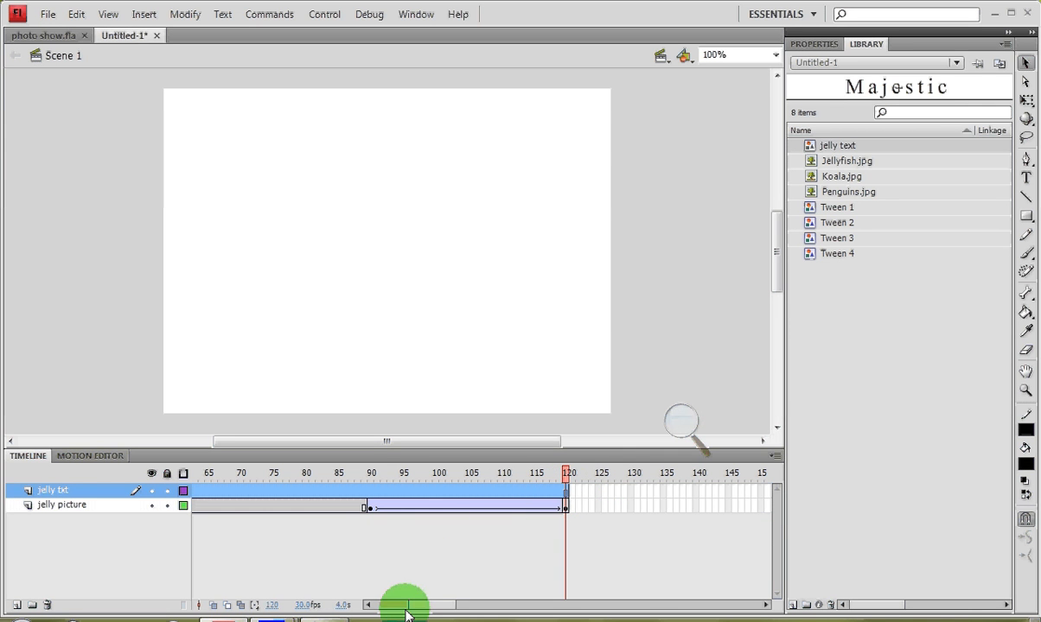
left_click_drag(424, 612, 388, 605)
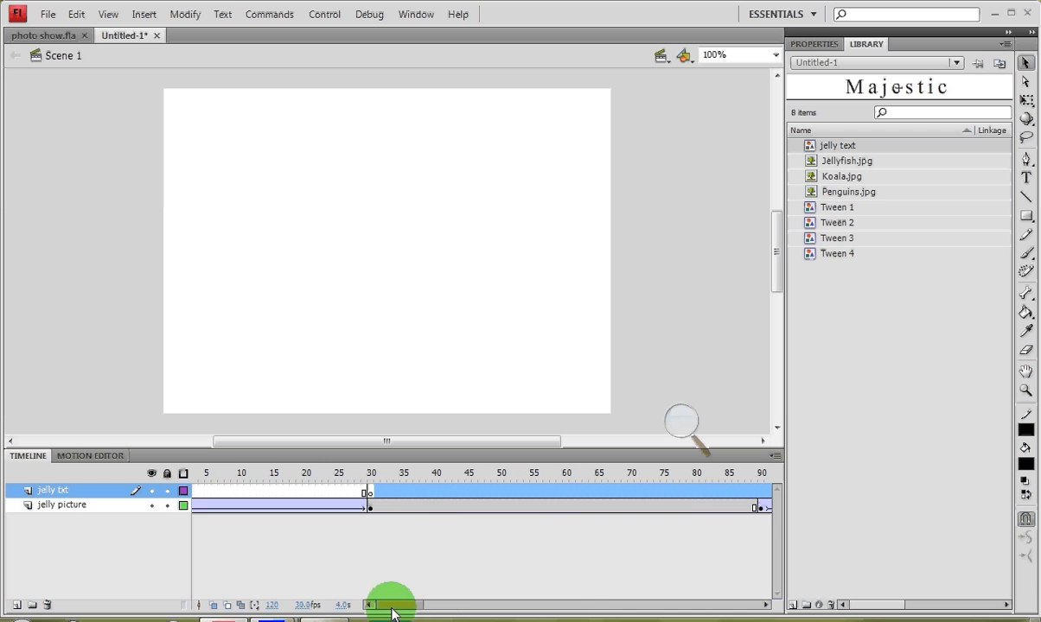
left_click(377, 494)
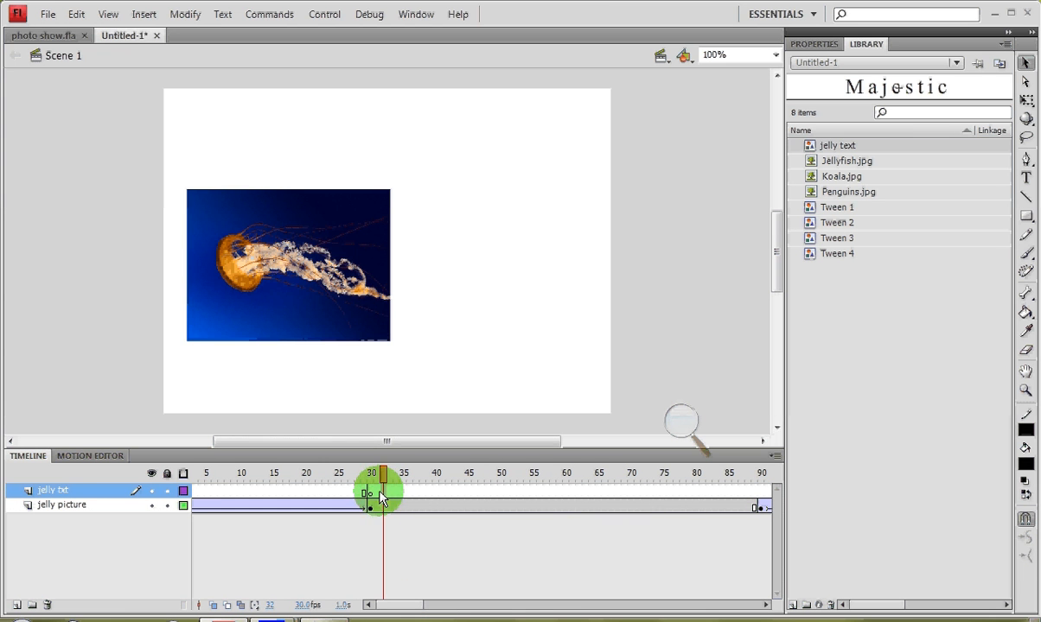
left_click(377, 495)
left_click_drag(378, 493, 450, 505)
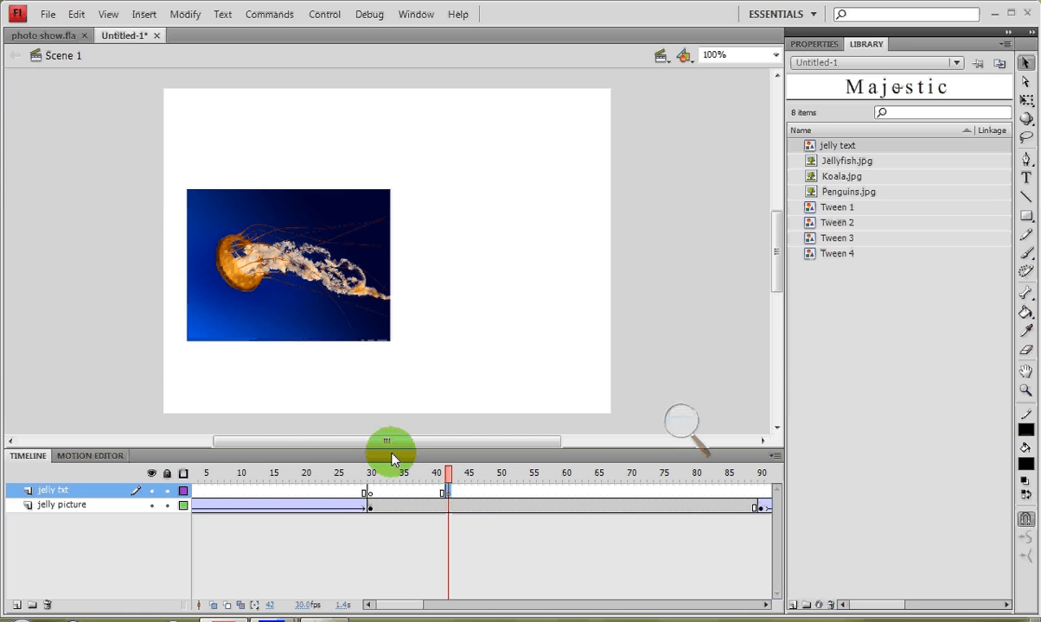
key("ctrl+z")
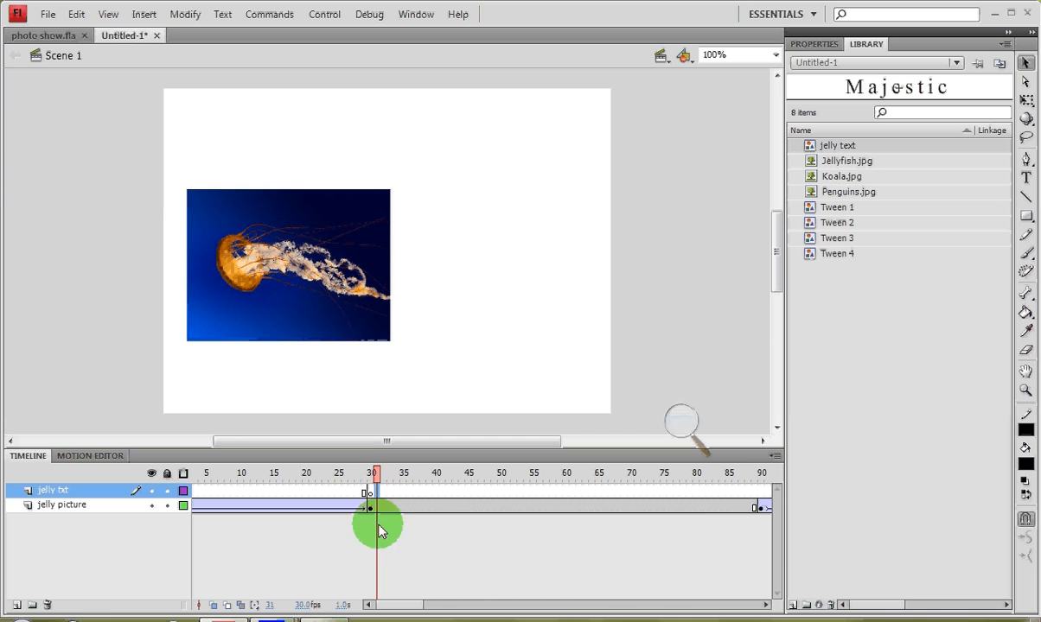
- Remove frames 31 through 120 from the jelly txt layer
left_click(351, 491)
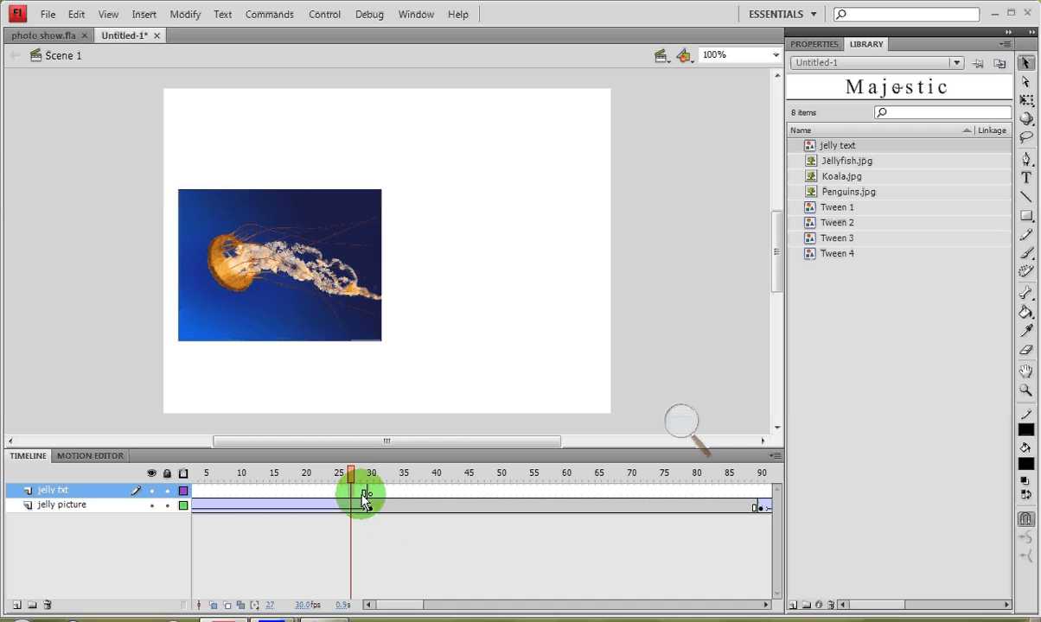
left_click(376, 490)
left_click_drag(378, 494, 702, 504)
right_click(662, 493)
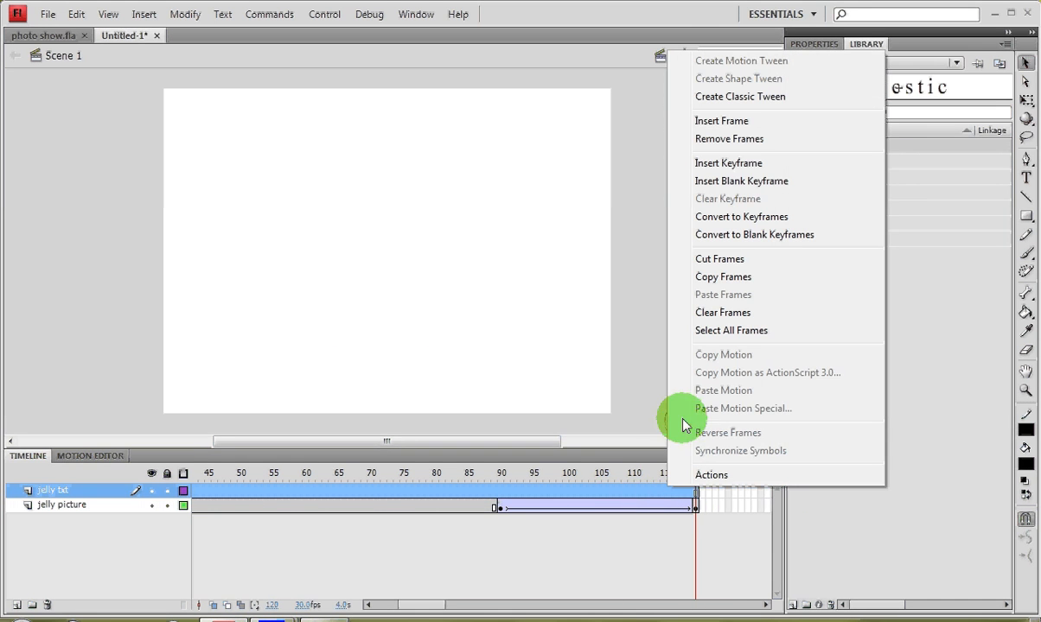
left_click(731, 152)
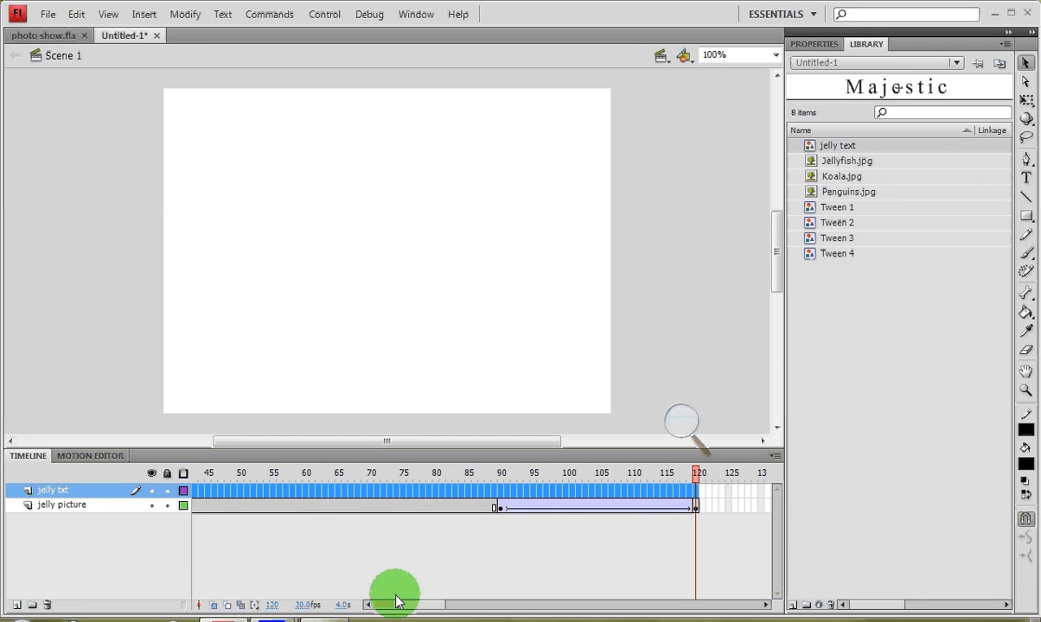
- Place the jelly text symbol beside the jellyfish picture at frame 30 of the jelly txt layer
left_click_drag(403, 605, 383, 605)
left_click(325, 493)
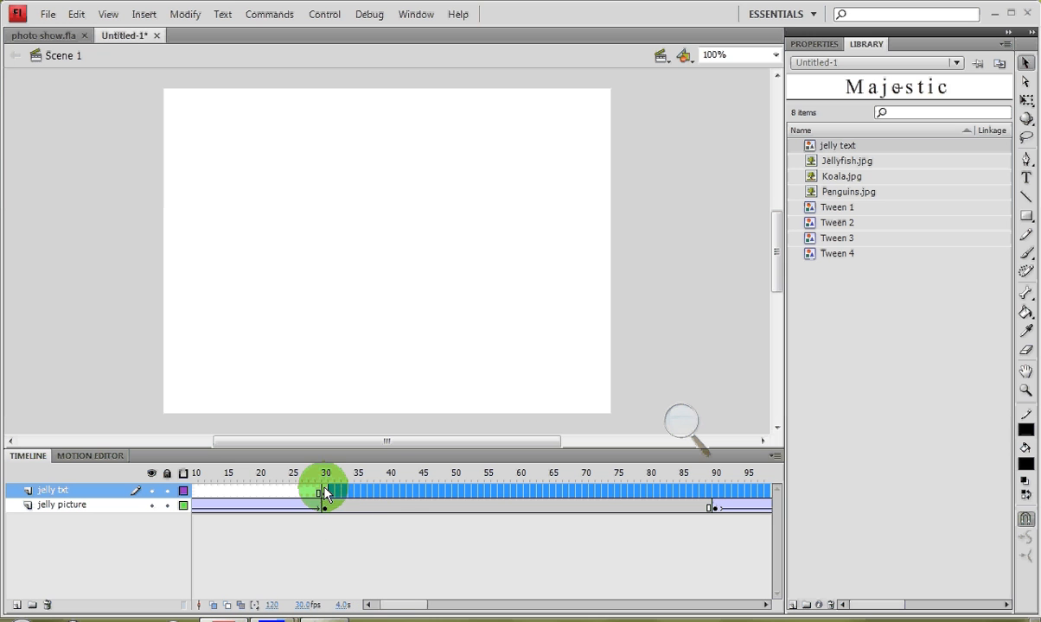
left_click(325, 492)
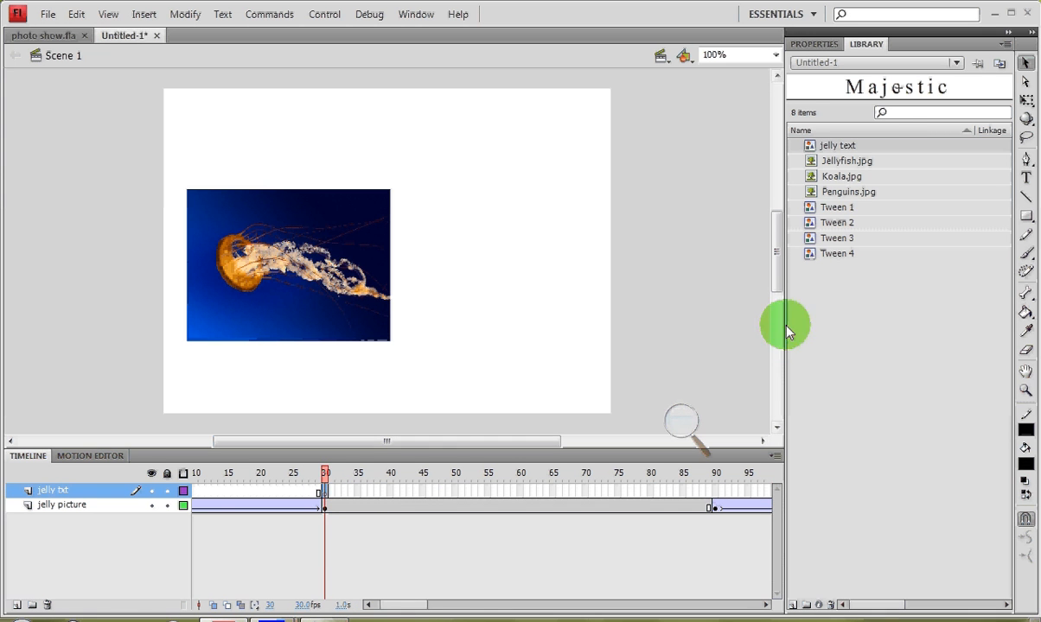
left_click_drag(836, 148, 558, 271)
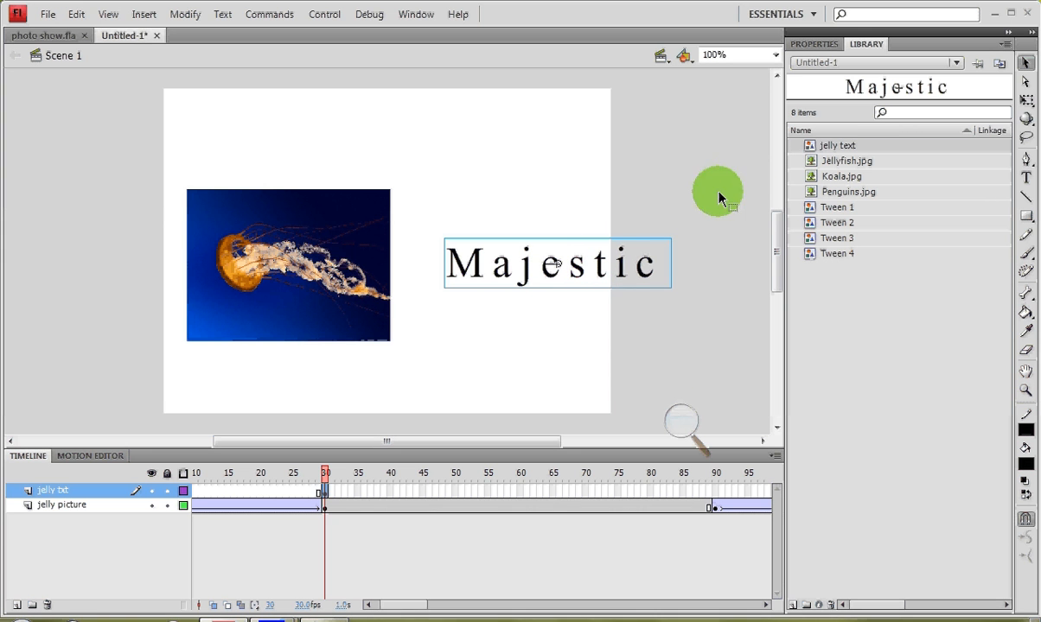
- Inside the jelly text symbol, set Majestic's font size to 37 pt and narrow its text box to about 229 px
double_click(810, 149)
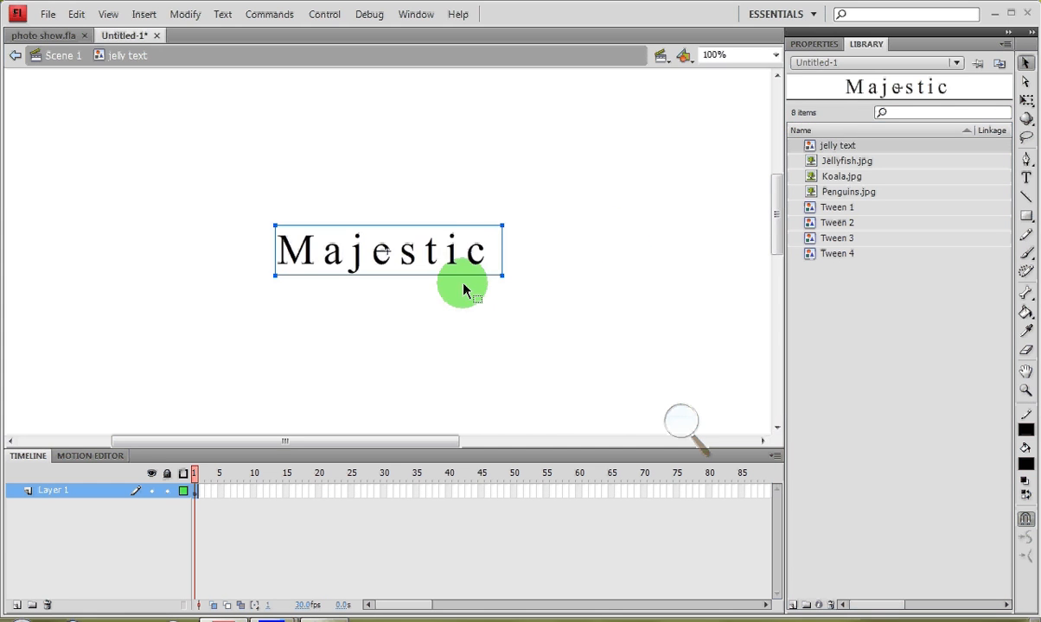
double_click(433, 249)
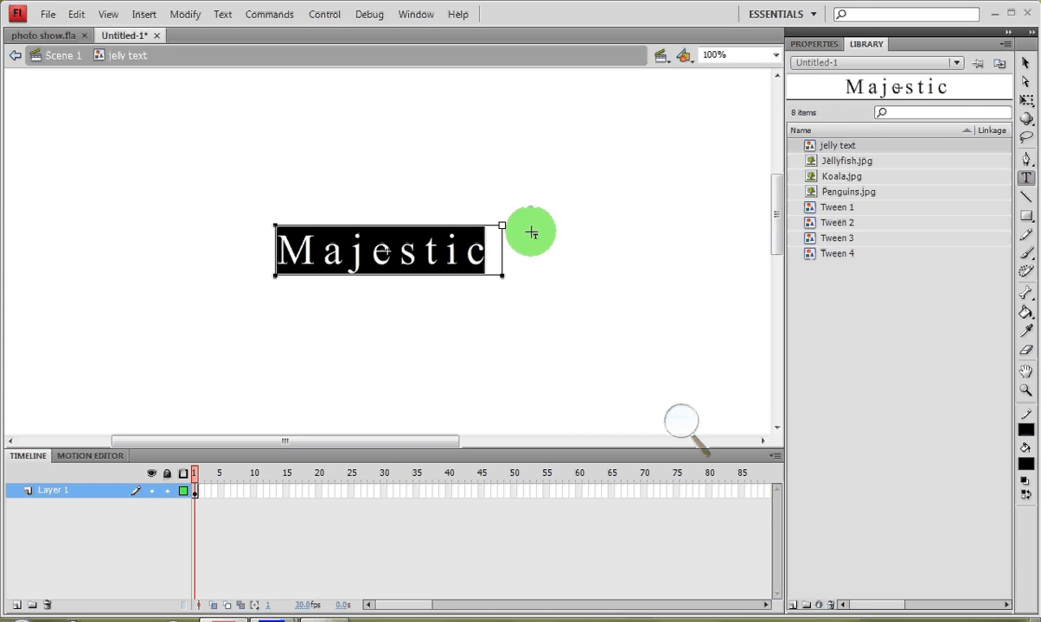
left_click(814, 43)
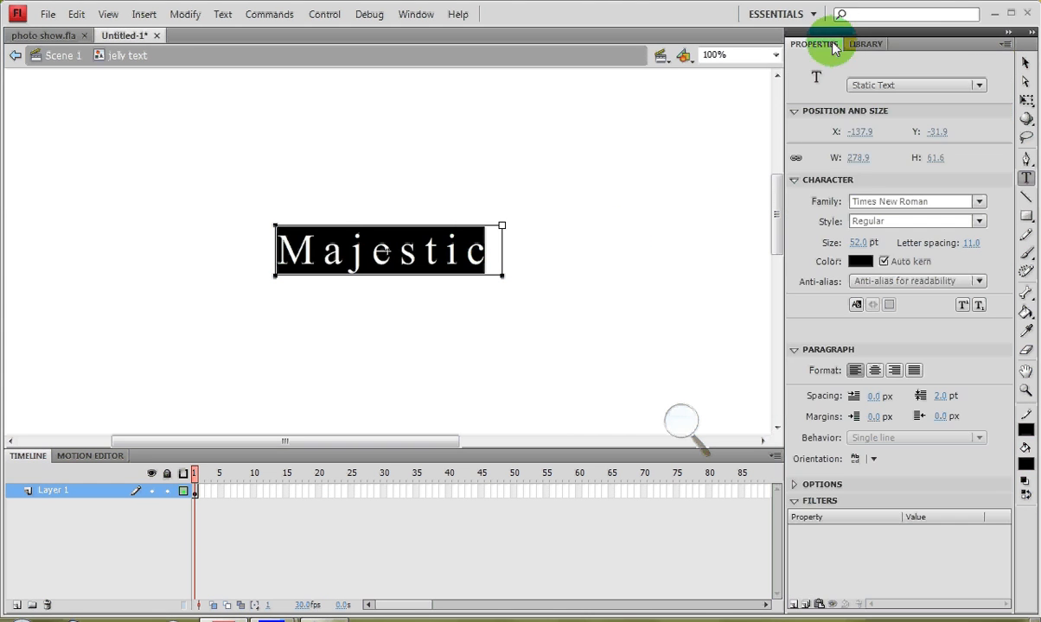
left_click(861, 159)
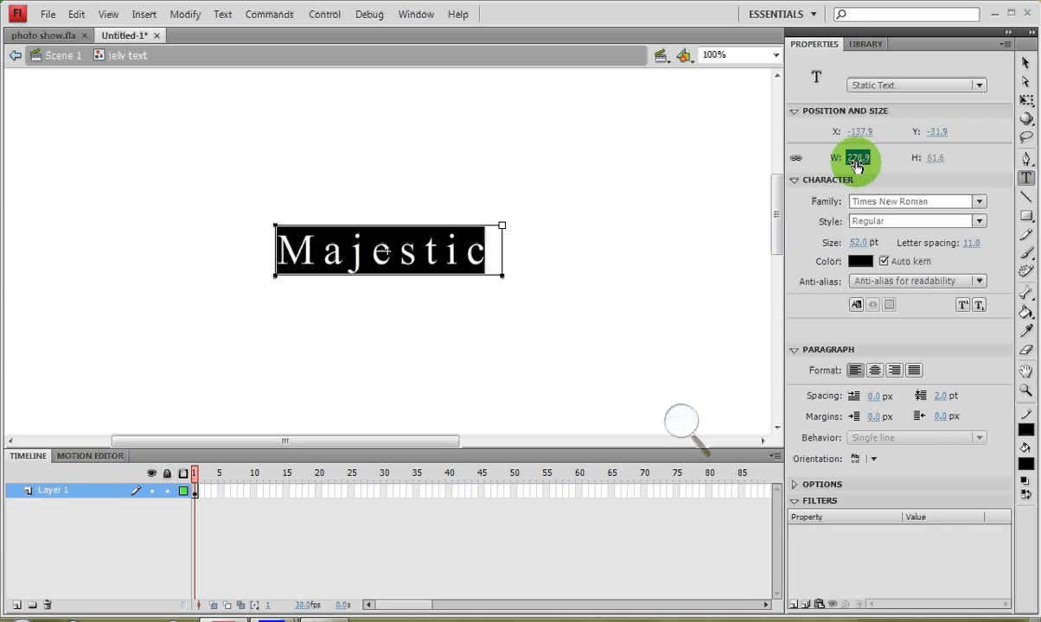
left_click(493, 235)
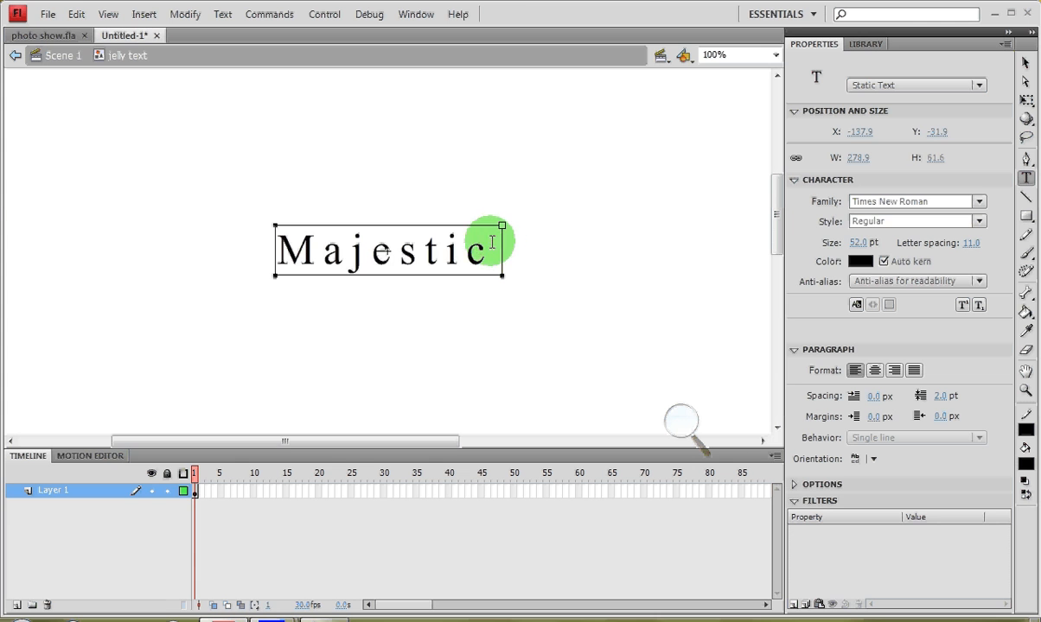
double_click(487, 237)
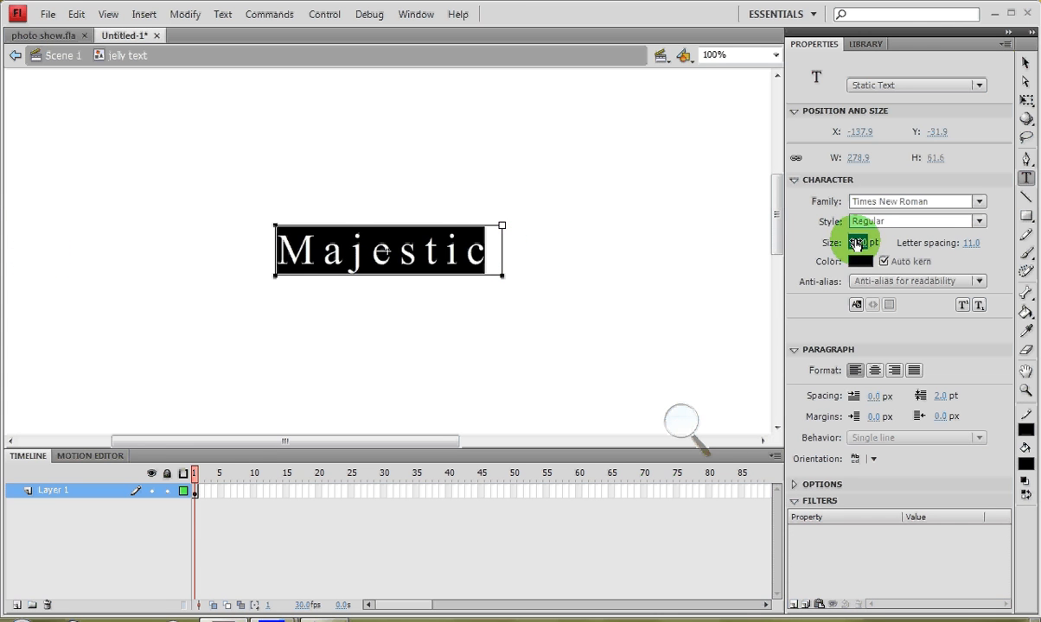
left_click_drag(855, 242, 791, 235)
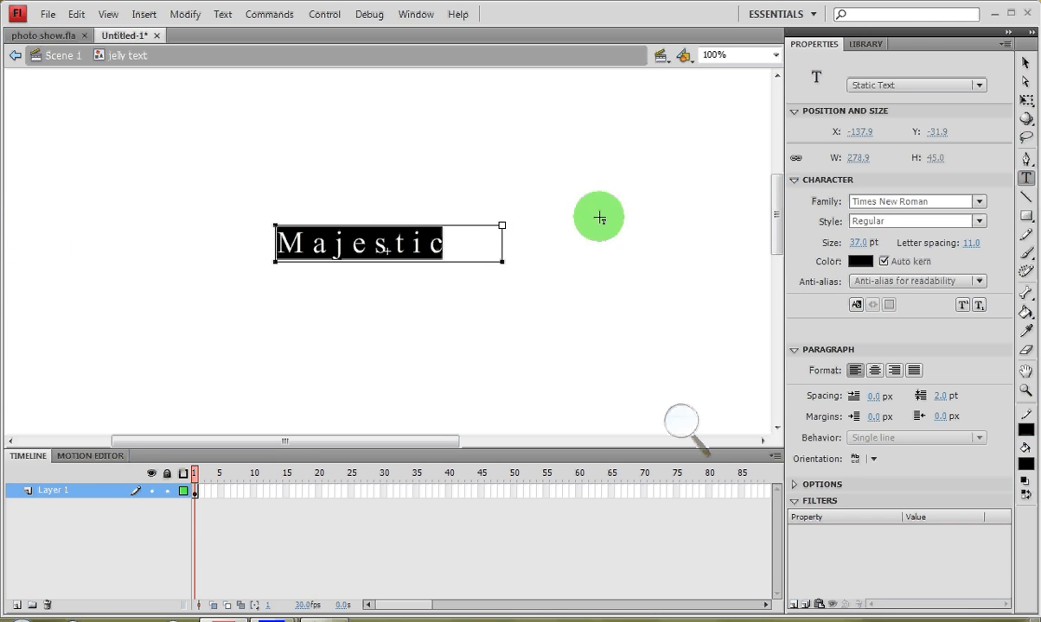
left_click_drag(503, 226, 461, 225)
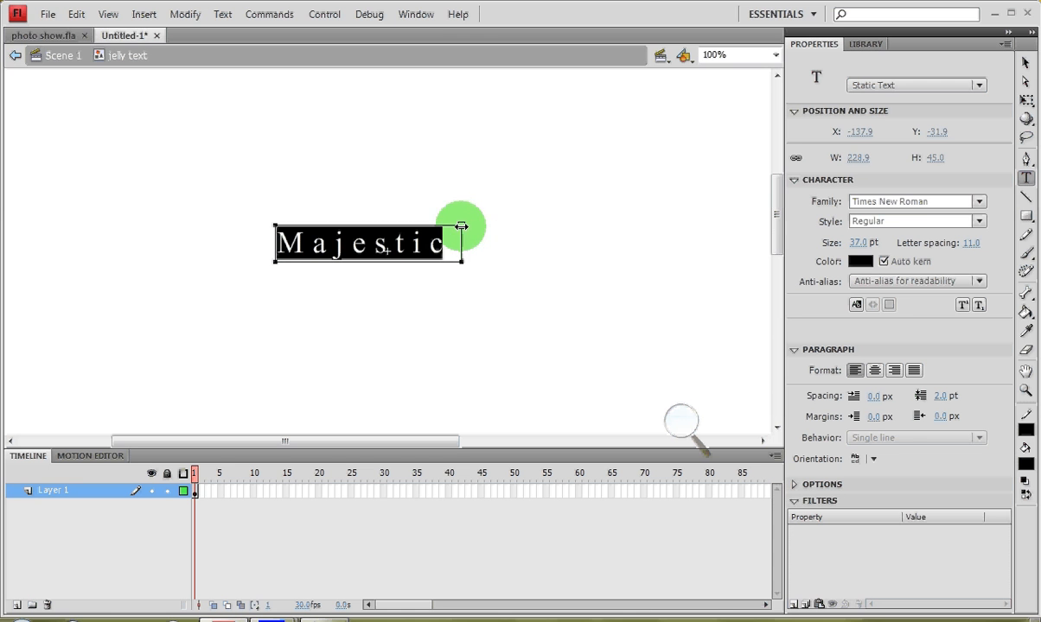
left_click(67, 57)
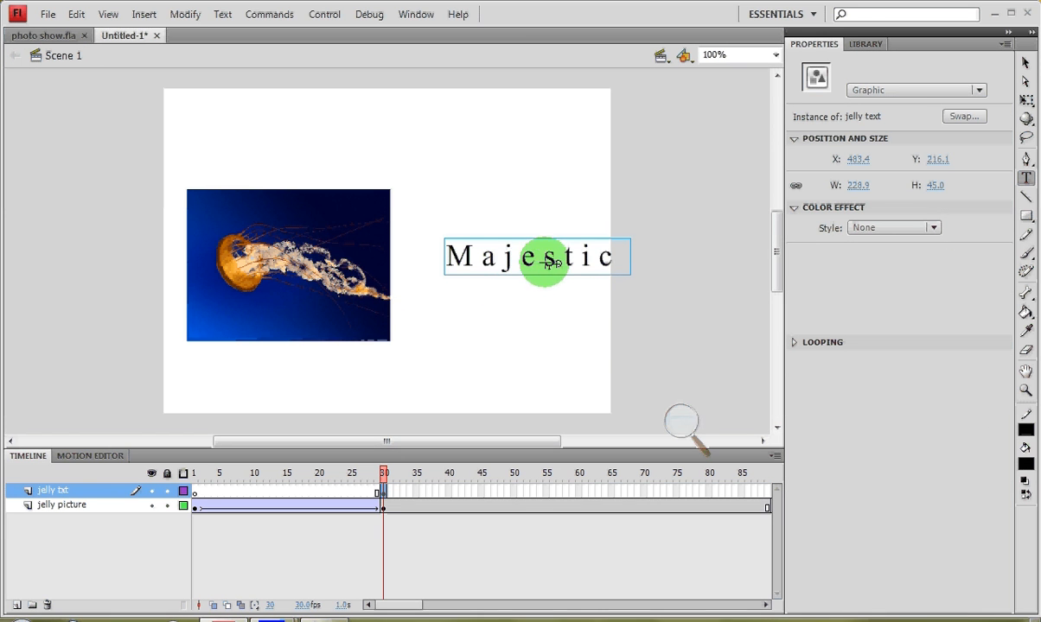
- Reopen the jelly text symbol, reduce Majestic's letter spacing to 8, and return to Scene 1
left_click(865, 44)
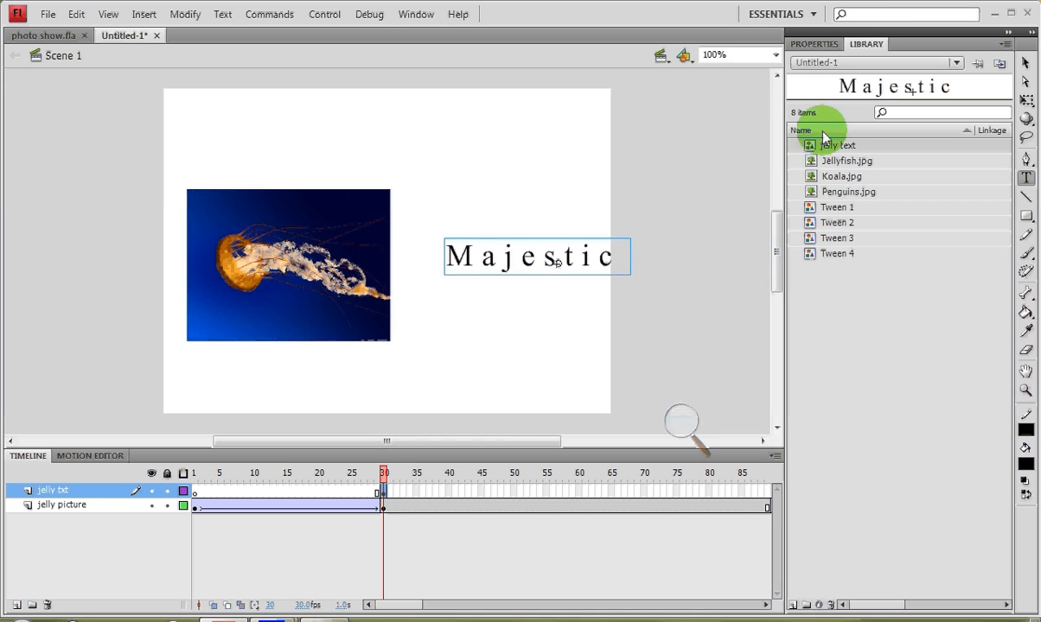
left_click(813, 146)
double_click(812, 147)
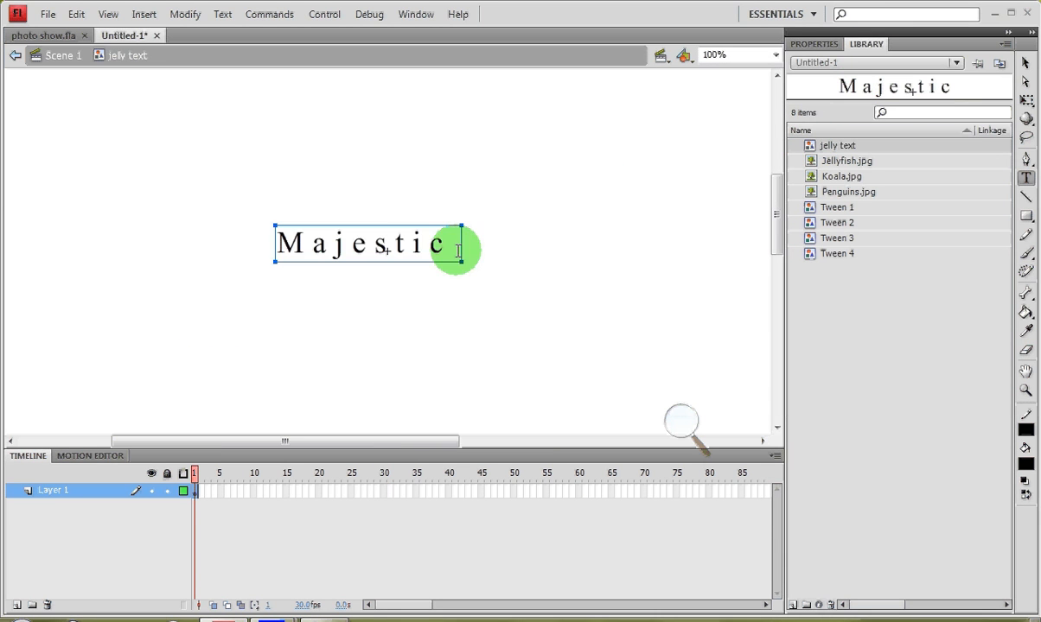
left_click_drag(443, 251, 247, 303)
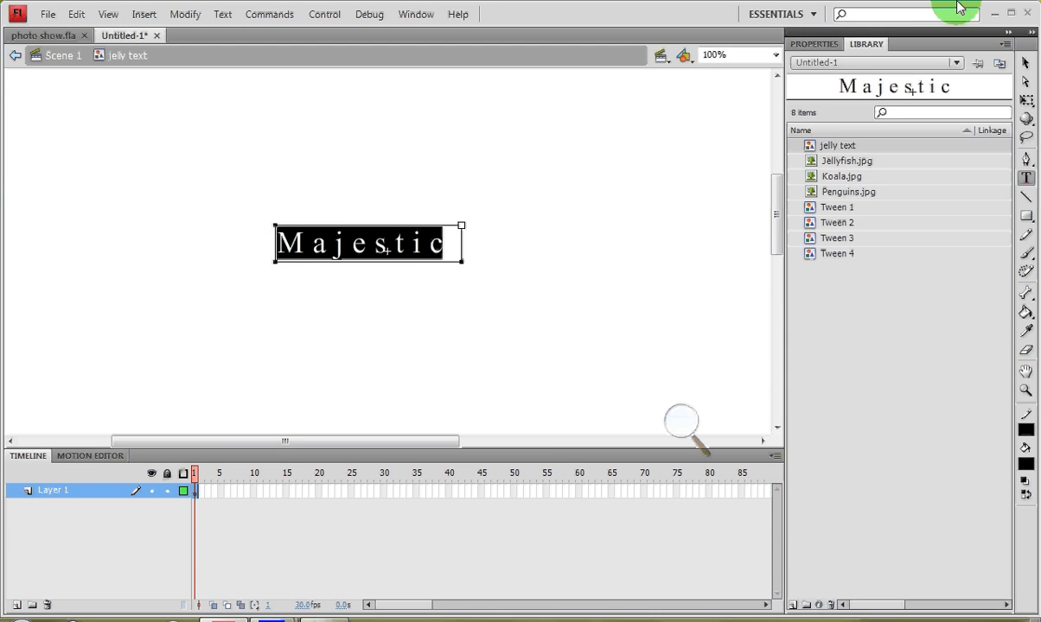
left_click(816, 44)
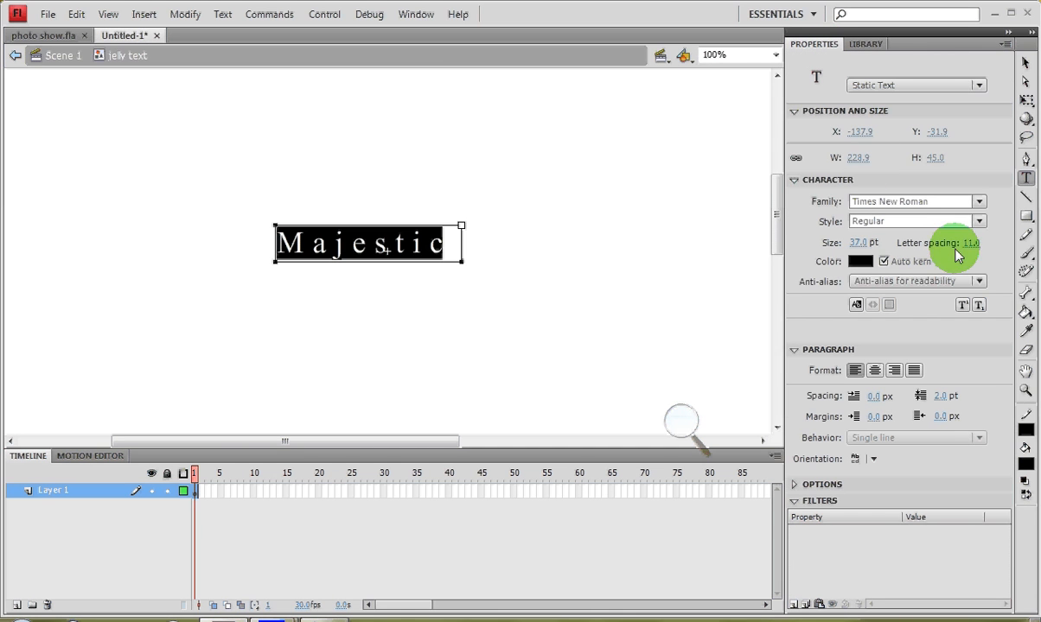
left_click_drag(972, 244, 969, 246)
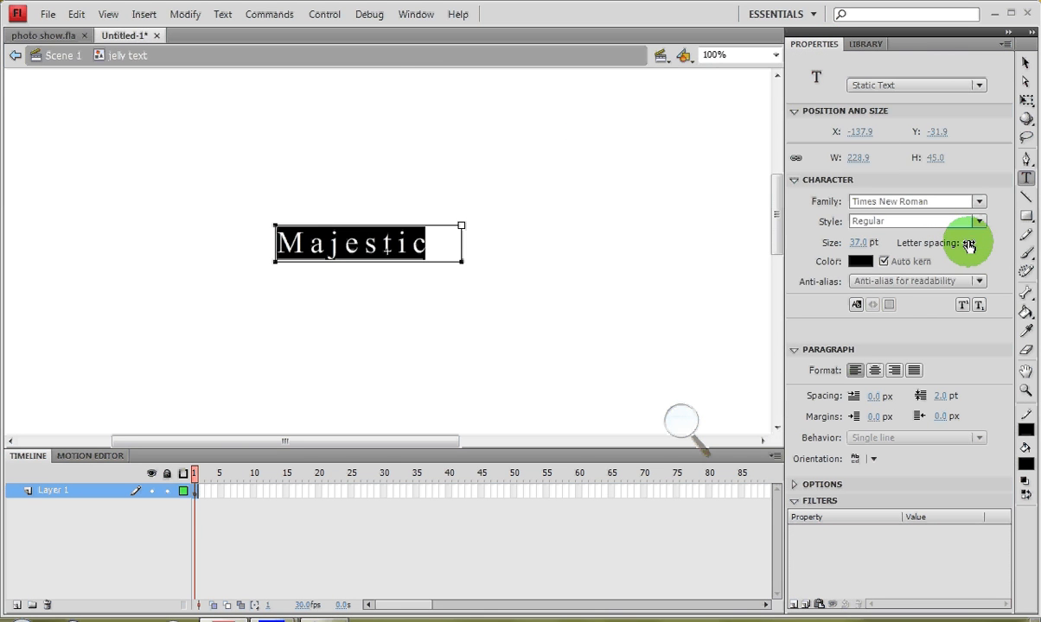
left_click(53, 56)
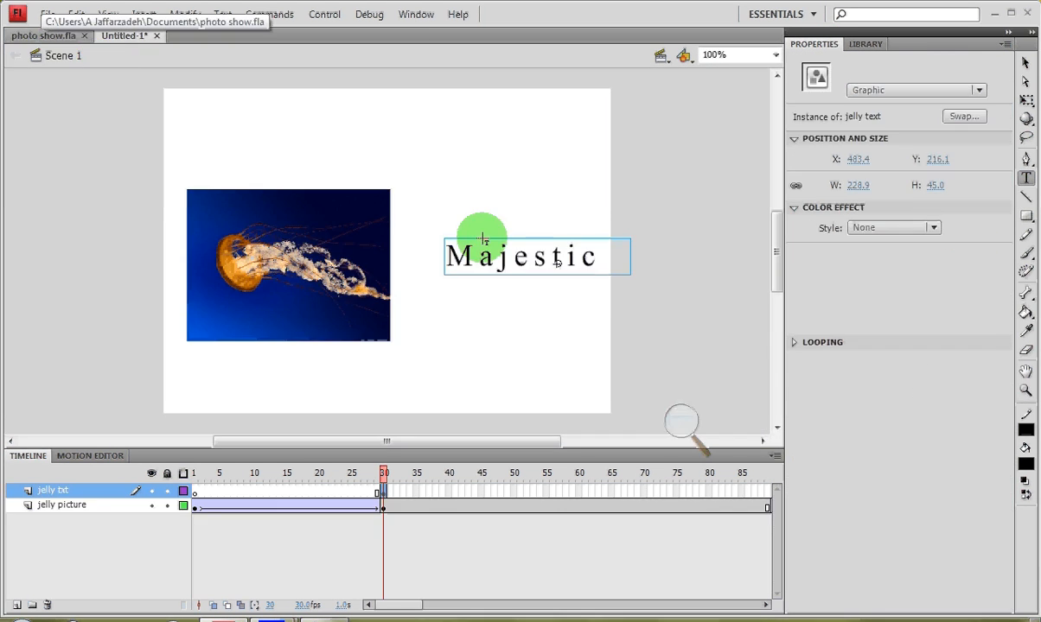
- Shift the Majestic caption at frame 30 partly past the stage's right edge, to about X 551.5
left_click(543, 259)
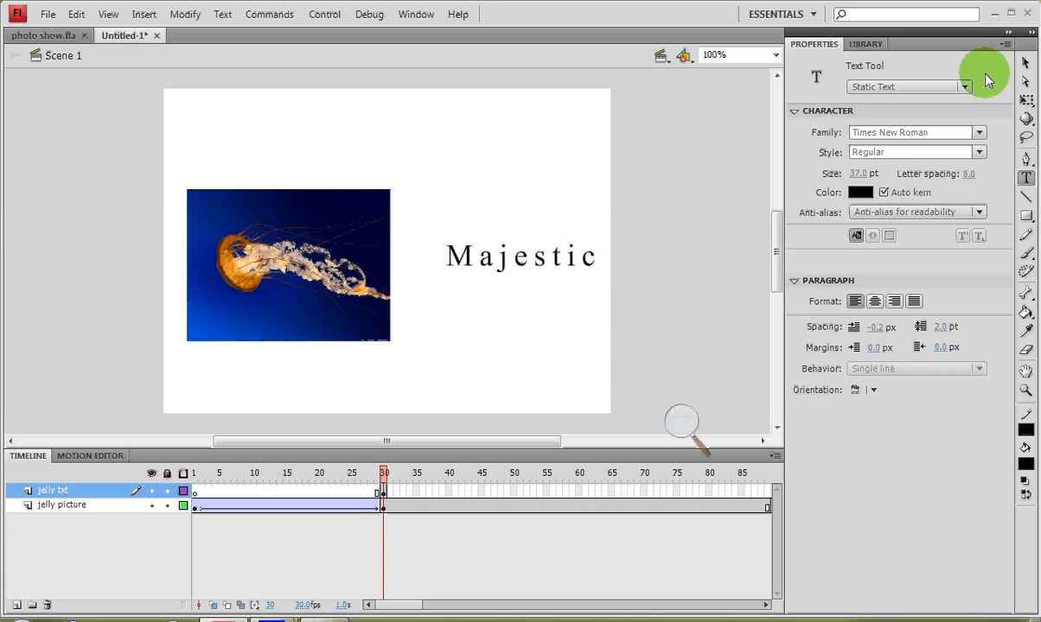
left_click(1025, 63)
left_click_drag(453, 266, 531, 260)
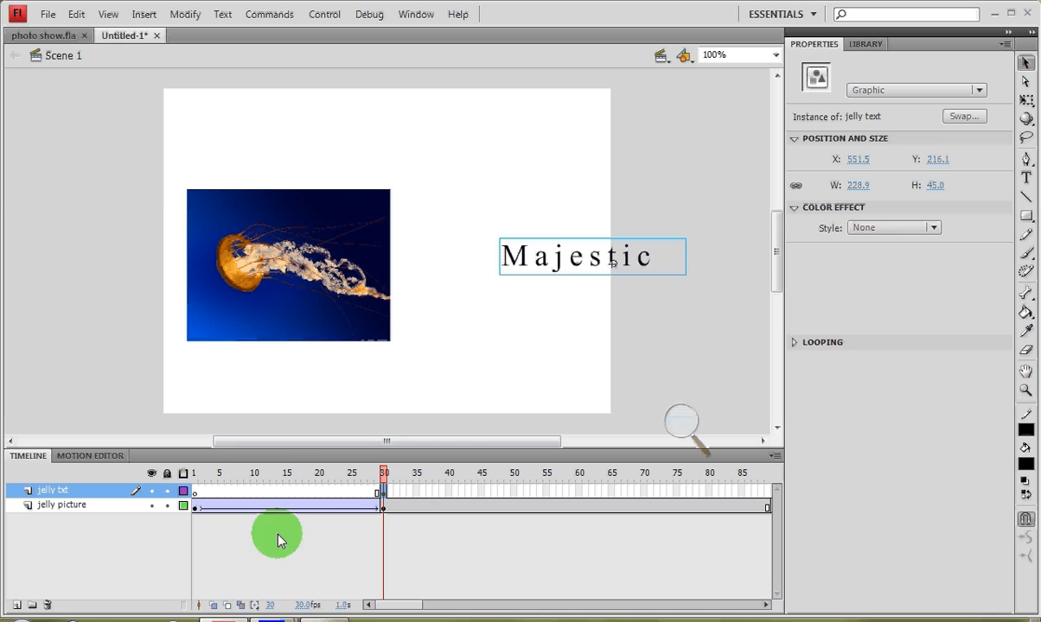
- Insert a keyframe at frame 60 of jelly txt and move the caption back onto the stage at about X 448
left_click(578, 494)
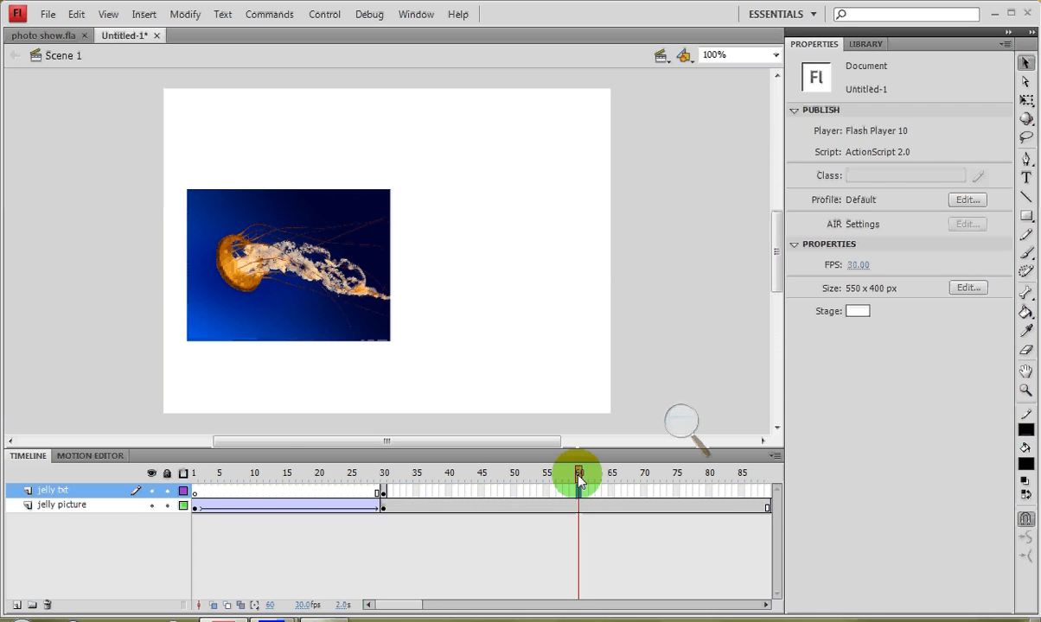
key("F6")
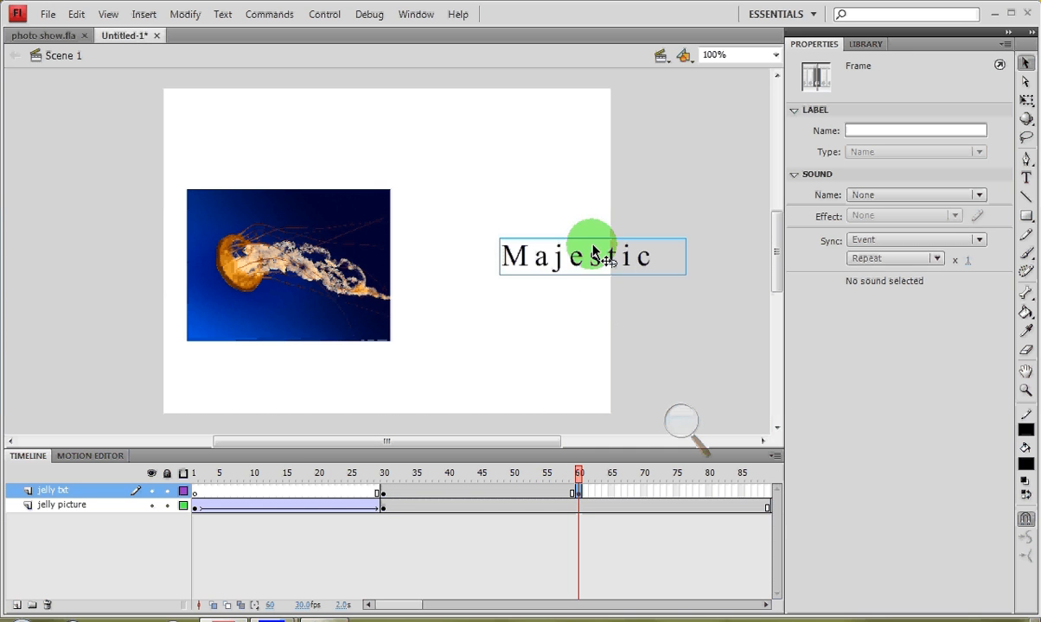
left_click_drag(593, 264, 517, 278)
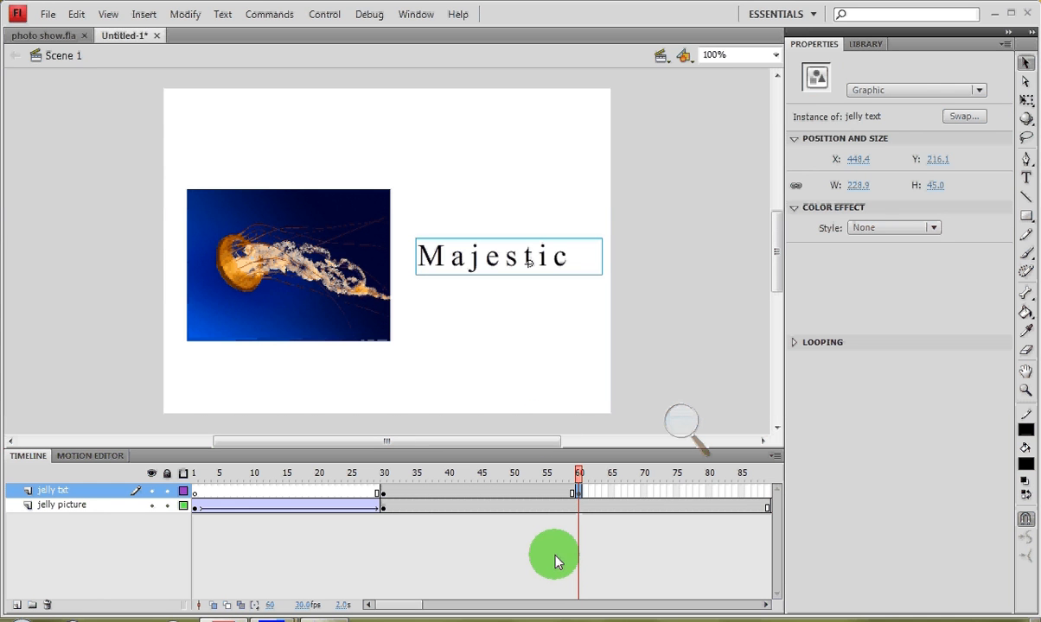
- Add a keyframe at frame 90 of the jelly txt layer, keeping the caption in the same place
left_click_drag(761, 605, 737, 600)
left_click(541, 489)
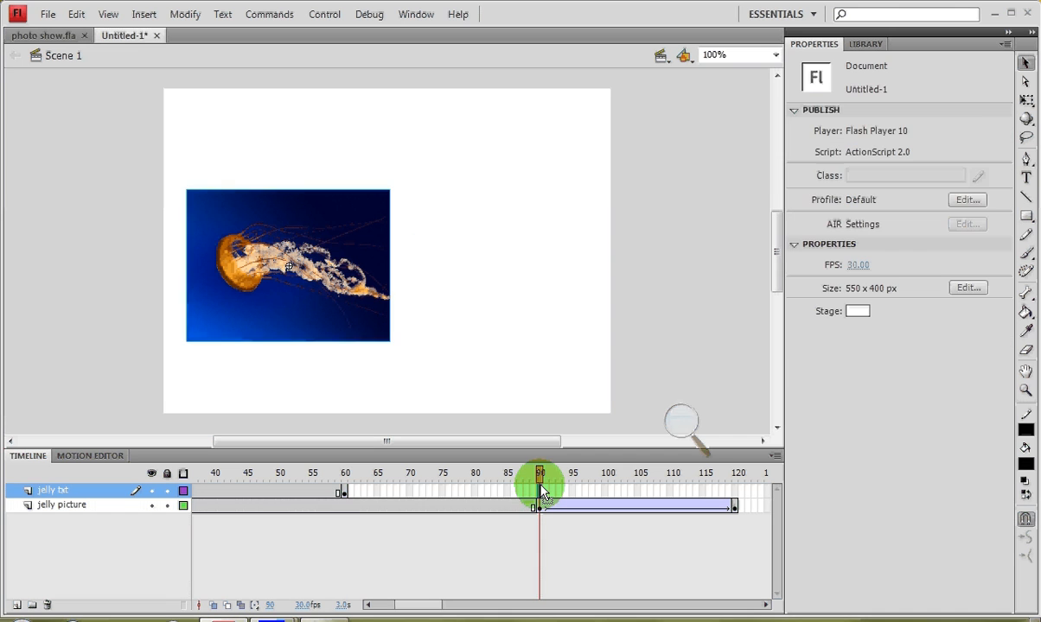
key("F5")
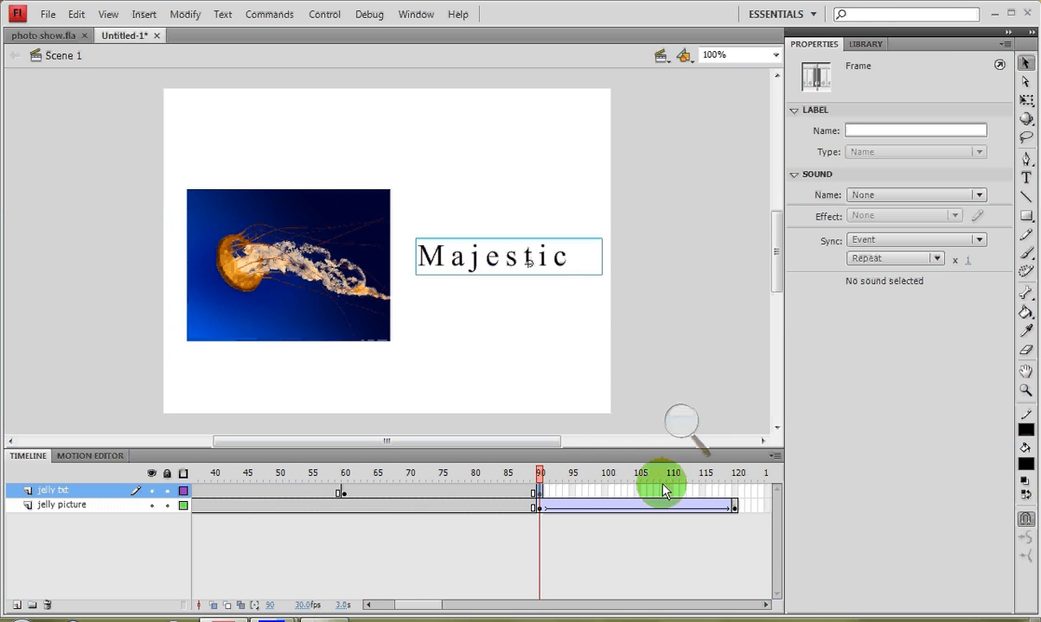
- Insert a keyframe at frame 120 of jelly txt and move the caption toward the stage center, to about X 342
left_click(734, 491)
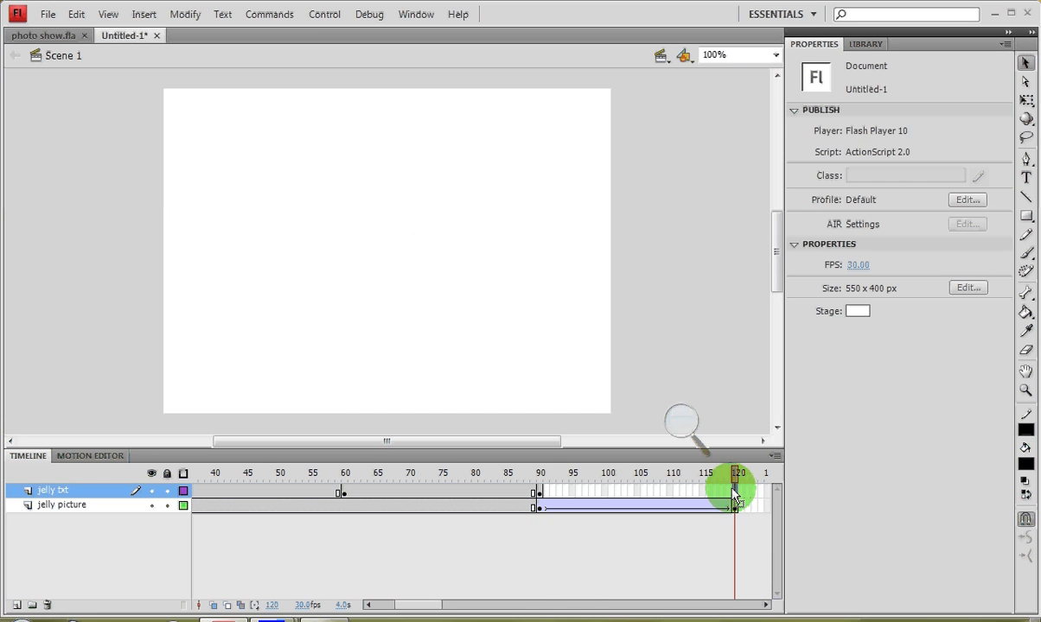
key("F6")
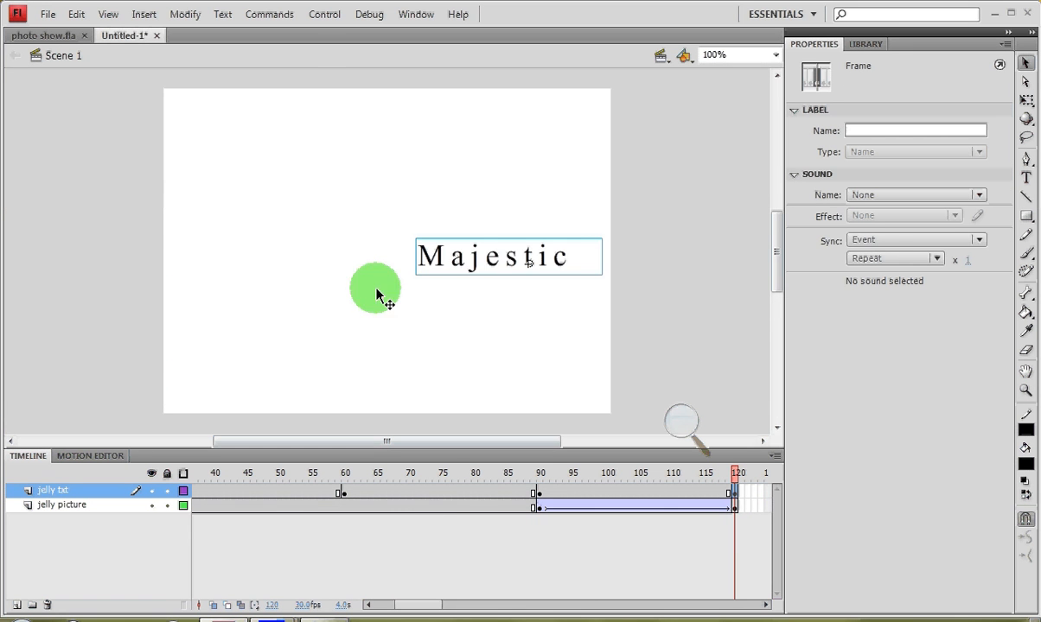
left_click_drag(470, 270, 382, 269)
- Play the timeline to preview the caption together with the jellyfish animation
left_click(395, 536)
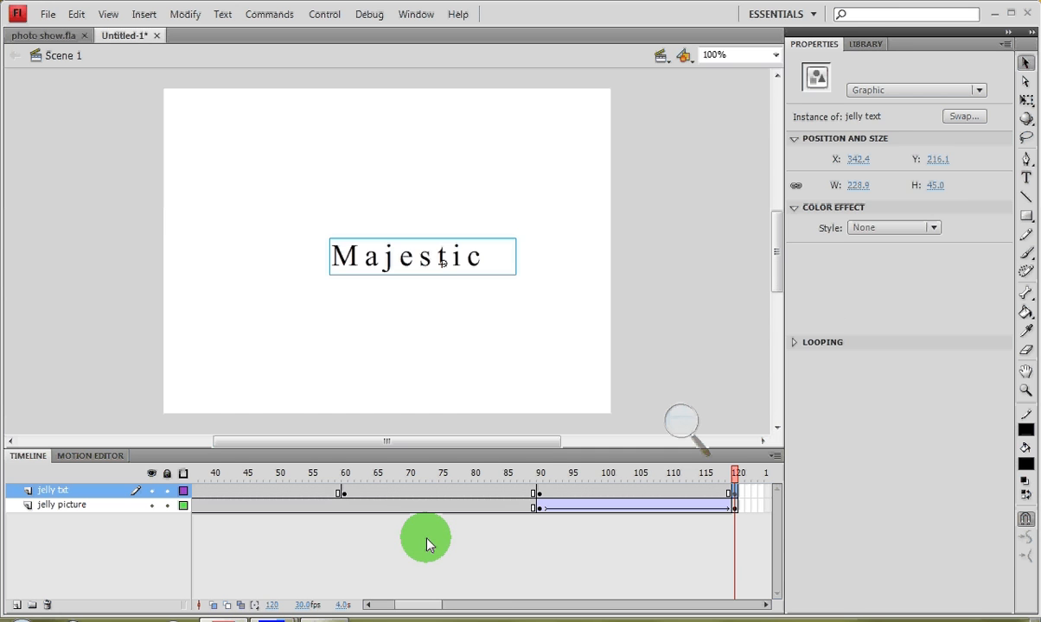
key("Return")
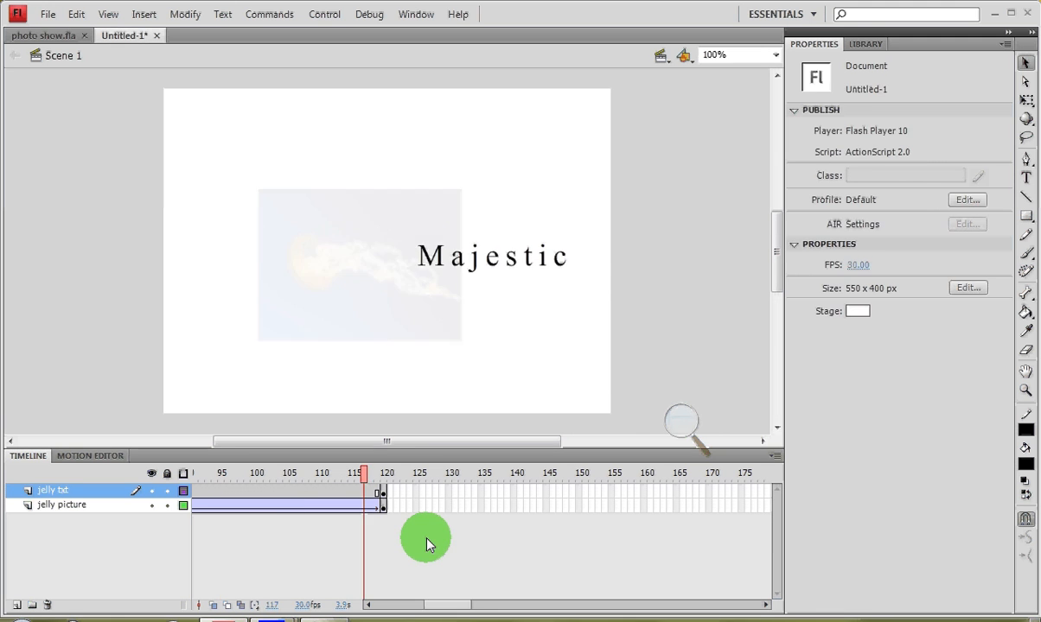
- Create a classic tween on the jelly txt layer between the keyframes at frames 30 and 60
left_click(390, 604)
left_click(380, 490)
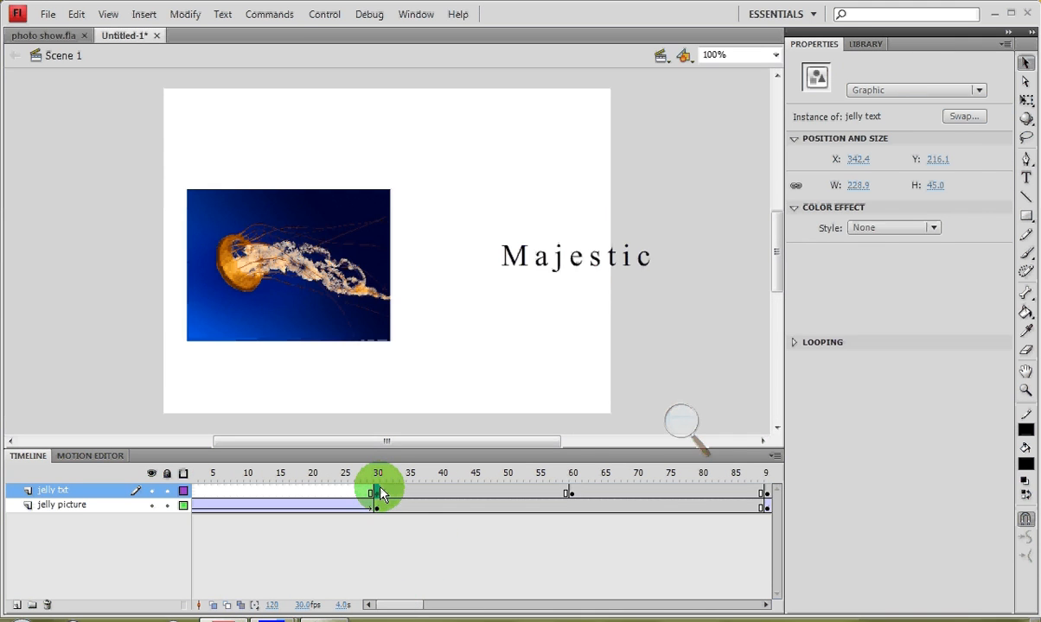
right_click(381, 491)
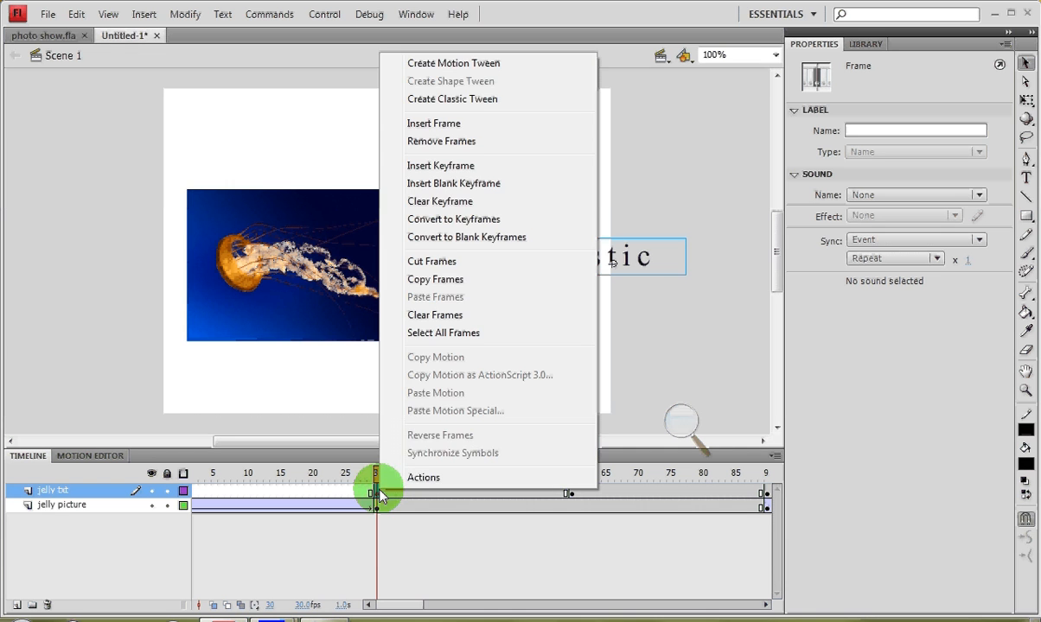
left_click(456, 99)
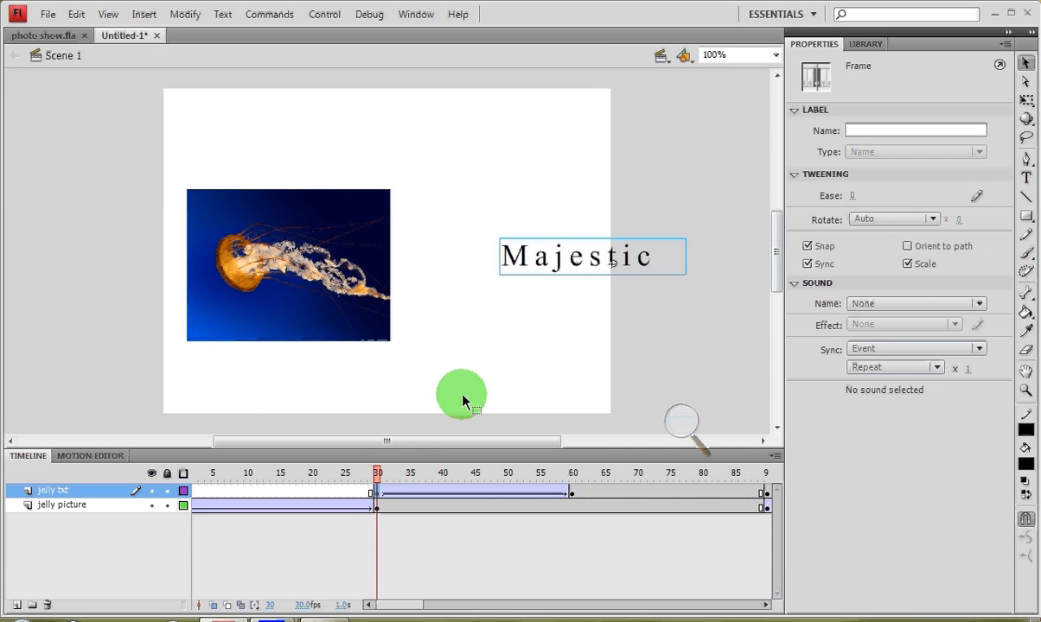
- Apply an Alpha color effect of 0% to the Majestic caption at frame 30
mouse_move(378, 474)
left_mouse_down()
mouse_move(572, 473)
mouse_move(395, 503)
mouse_move(377, 494)
left_mouse_up()
left_click(575, 256)
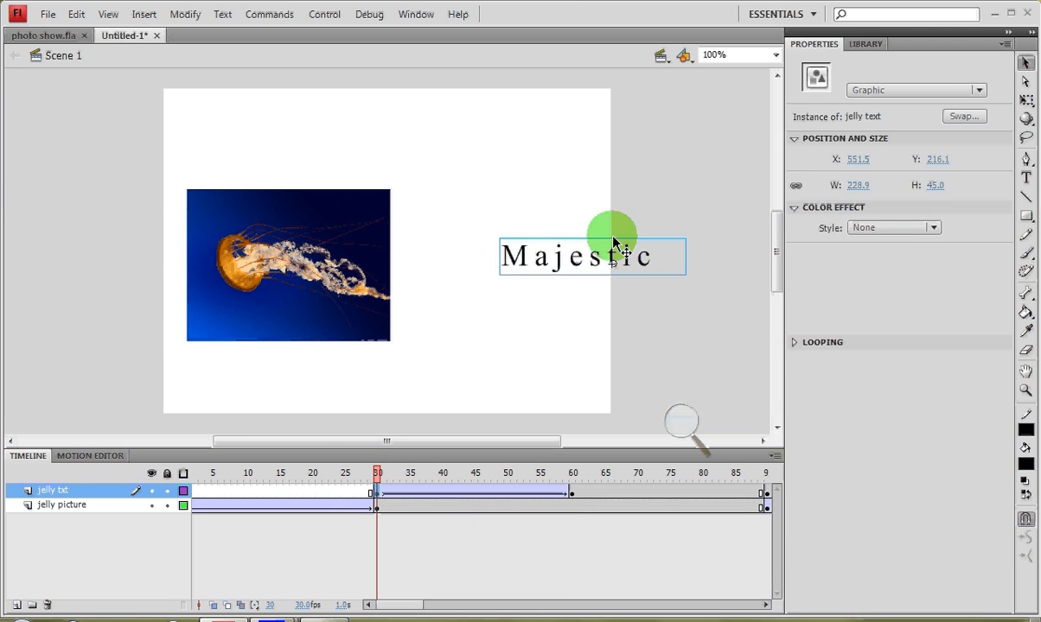
left_click(890, 227)
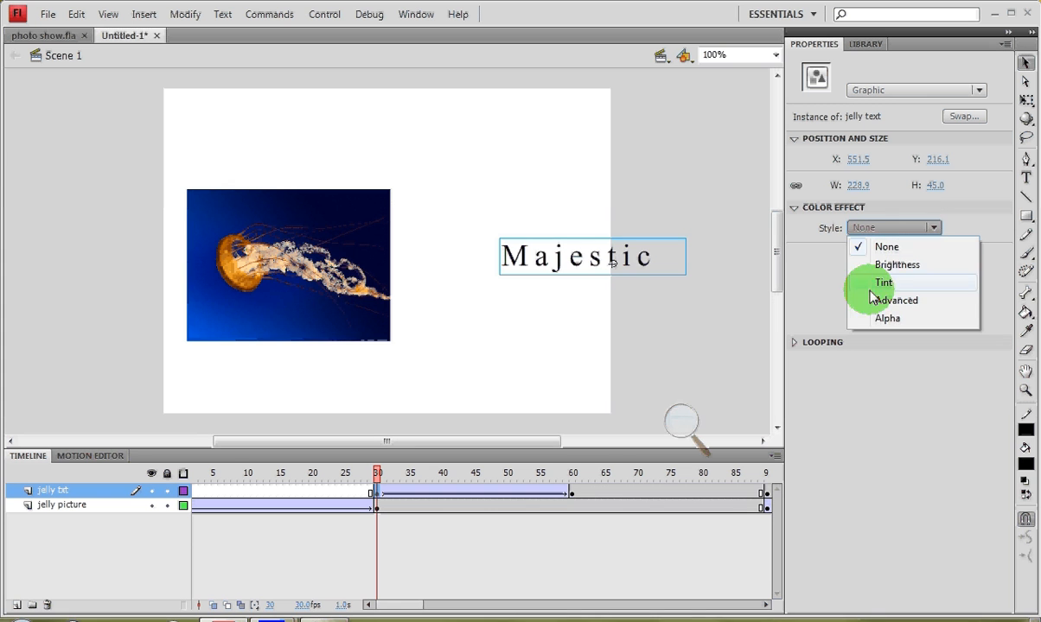
left_click(900, 327)
left_click_drag(932, 254, 849, 258)
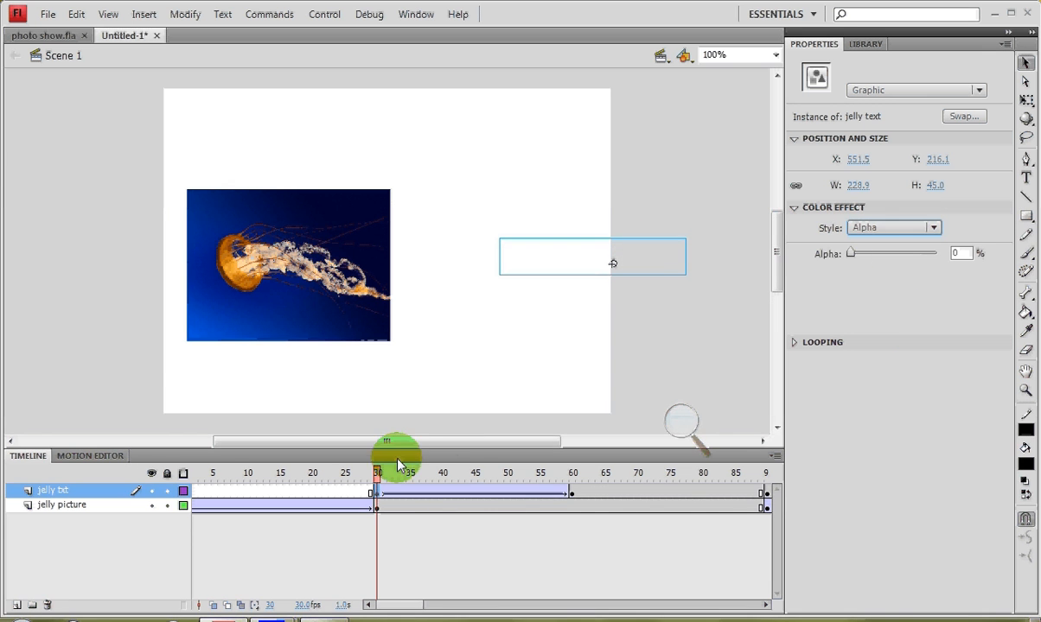
- Create a classic tween on the jelly txt layer between the keyframes at frames 90 and 120
left_click_drag(397, 465, 714, 471)
left_click(765, 606)
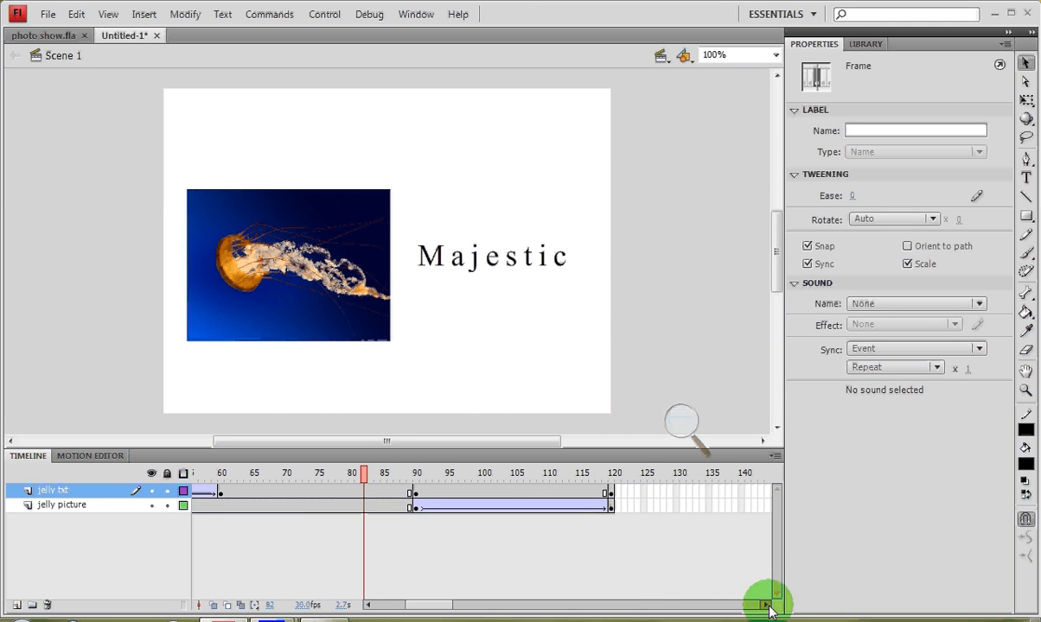
left_click(415, 495)
right_click(416, 495)
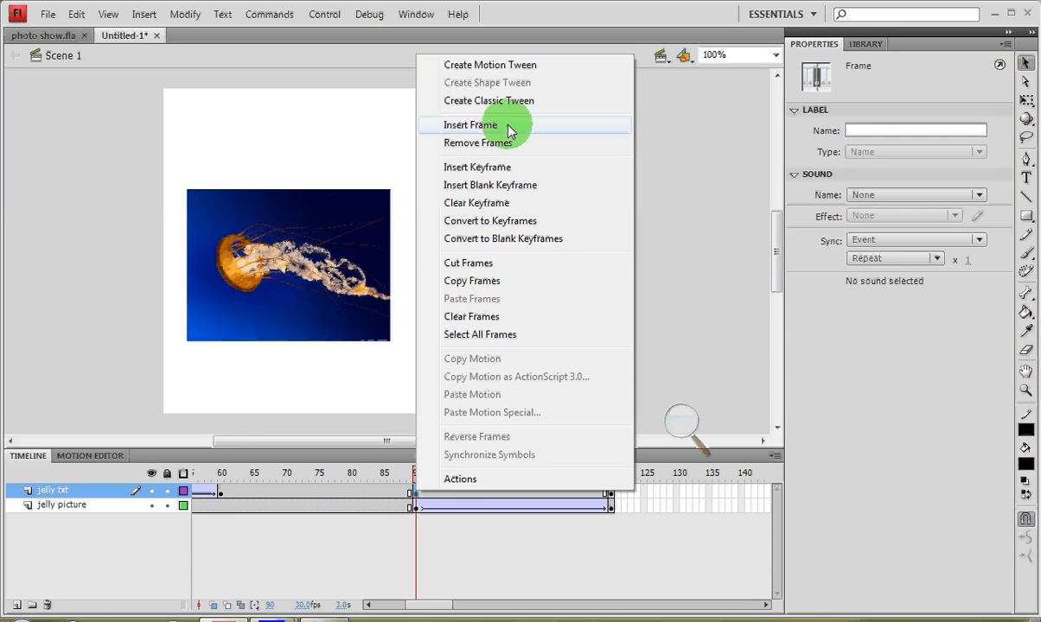
left_click(489, 101)
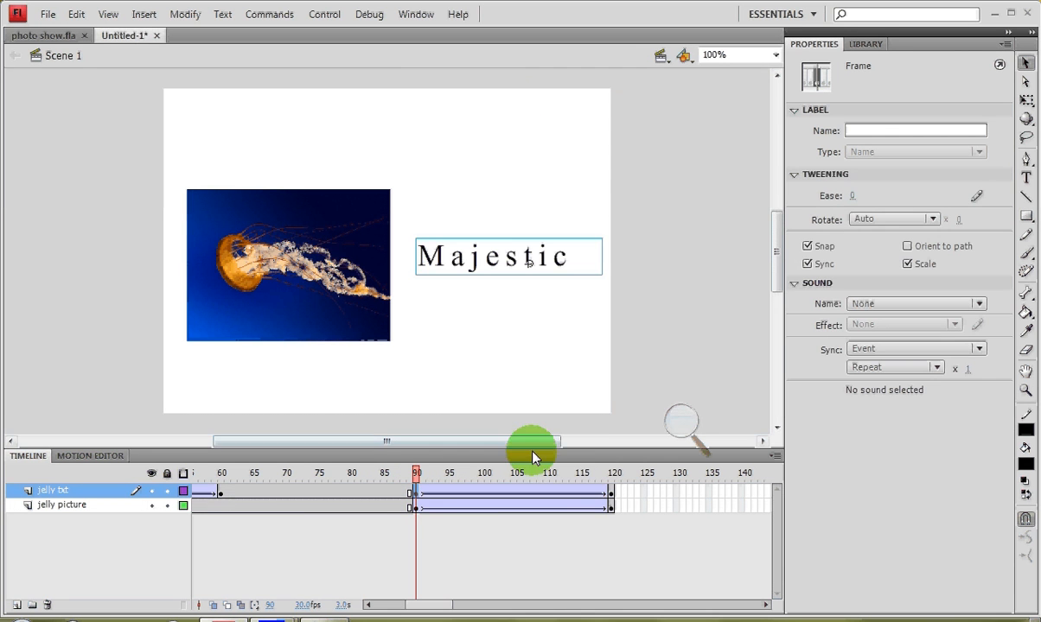
- Apply an Alpha color effect of 0% to the Majestic caption at frame 120
left_click(615, 492)
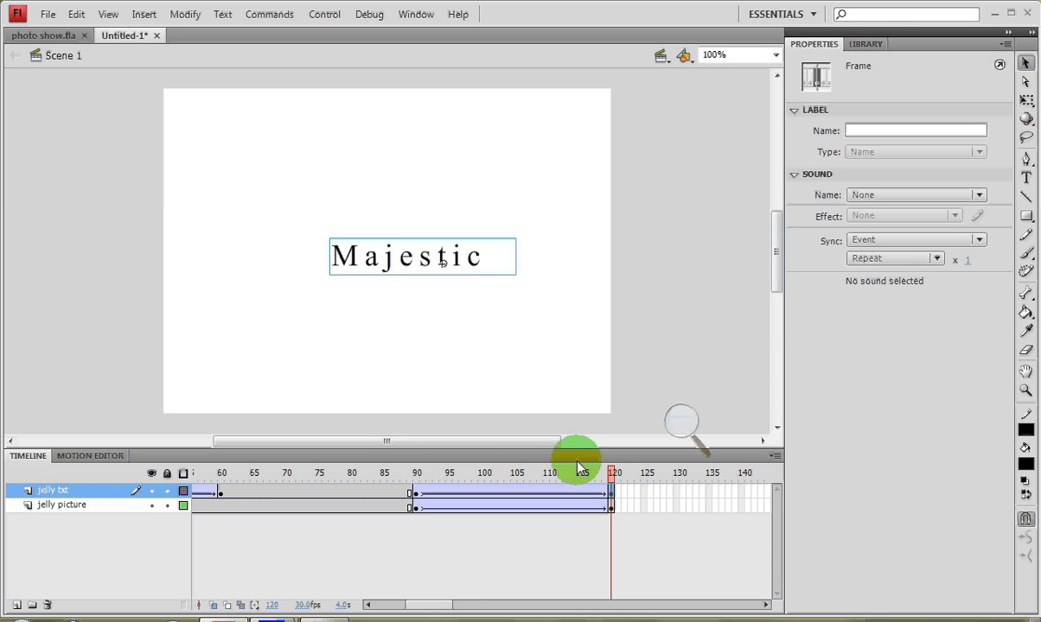
left_click(456, 271)
left_click(852, 234)
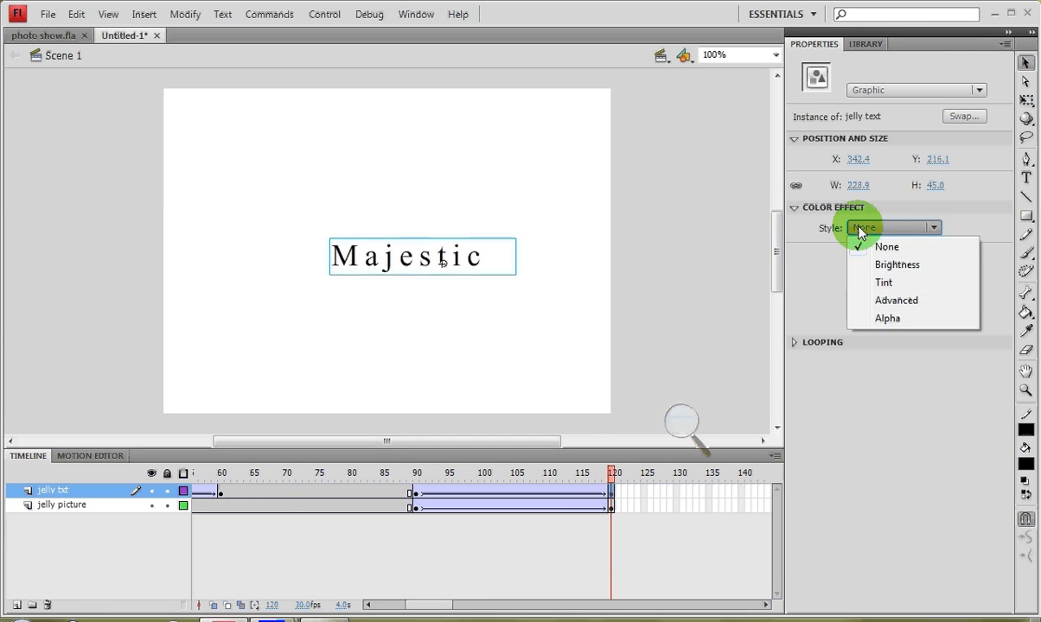
left_click(890, 320)
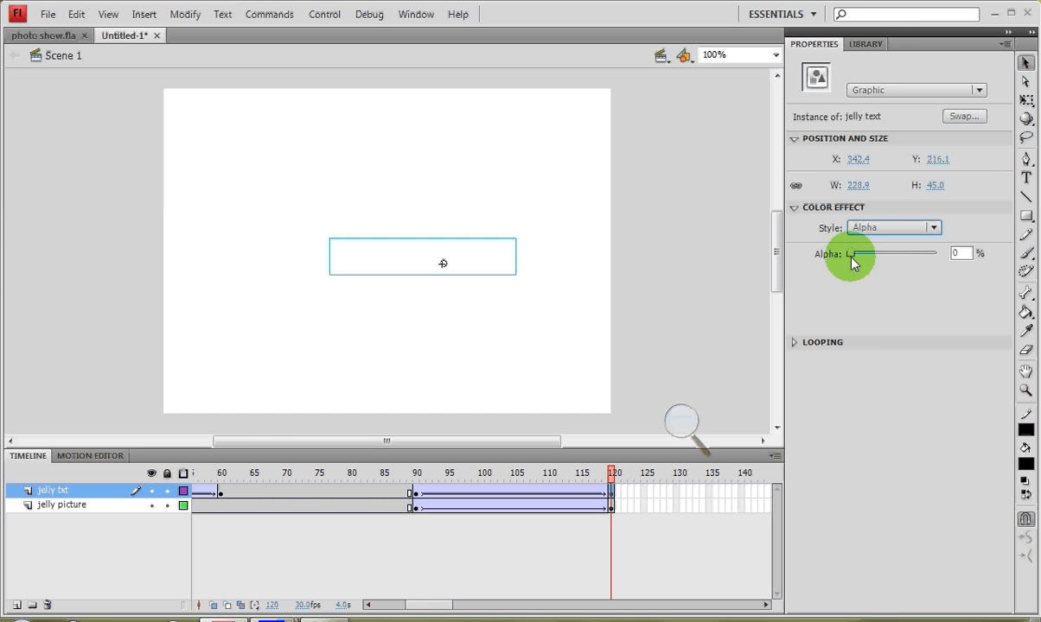
- Test the movie to check the caption and jellyfish fades, and close the preview window
left_click(656, 412)
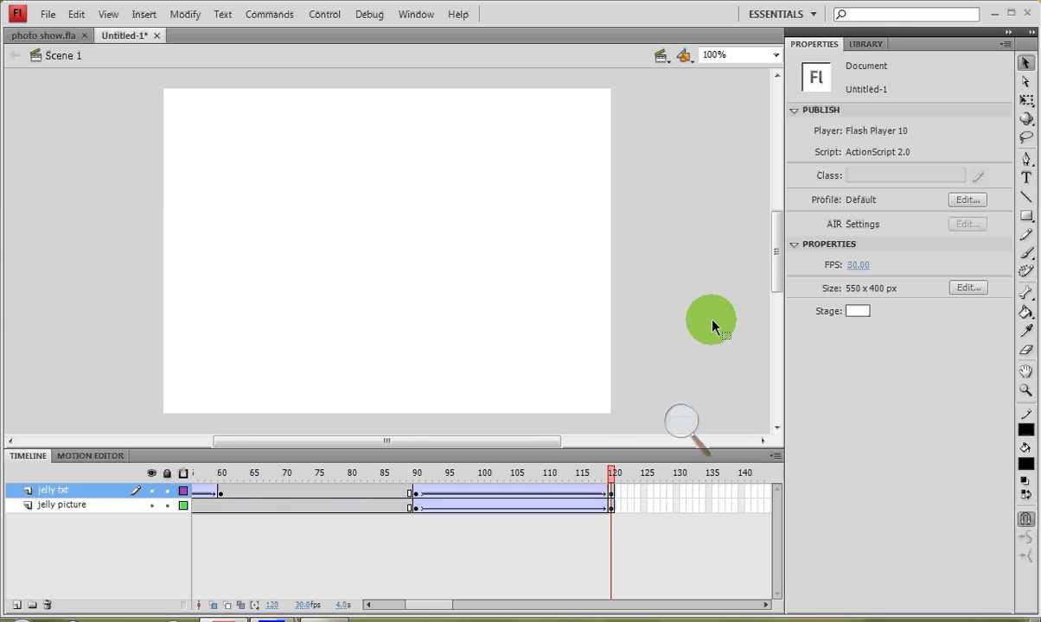
key("ctrl+Return")
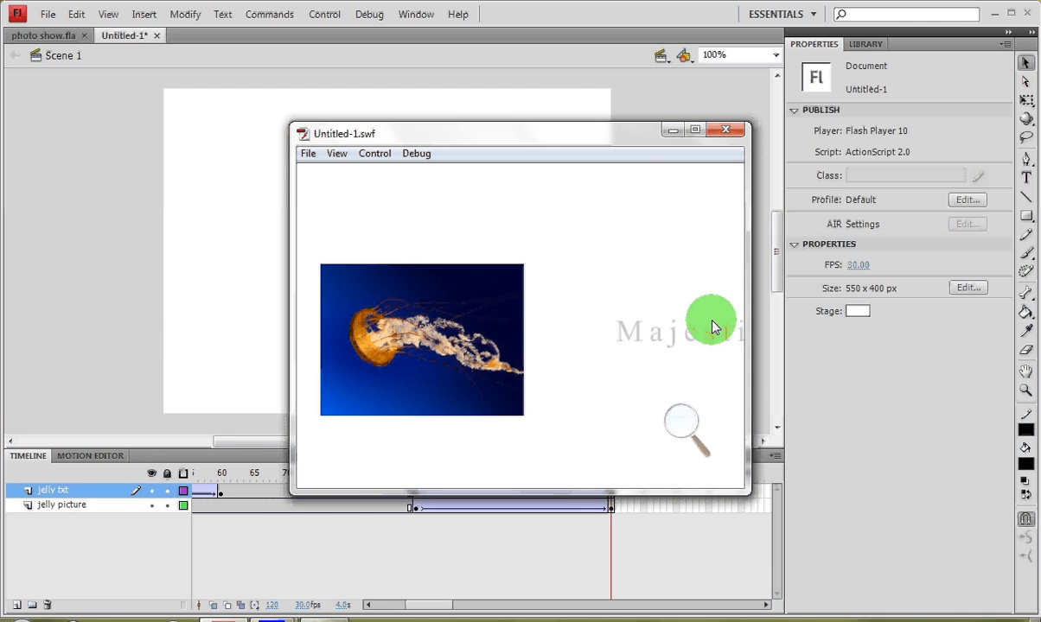
left_click(735, 130)
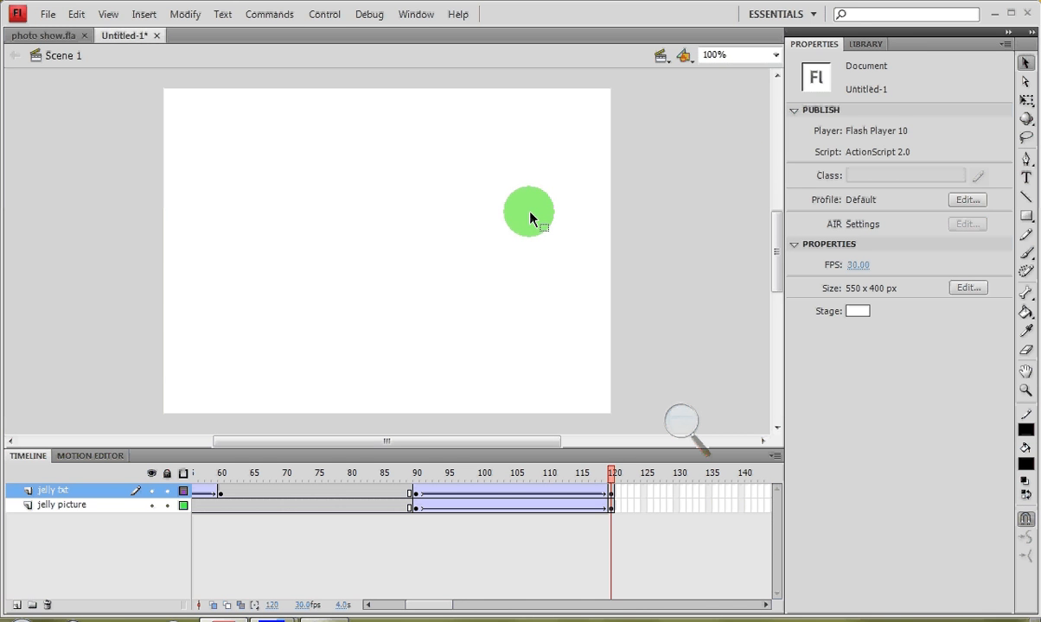
- Add a new layer above jelly txt and name it "koala pic"
left_click(15, 605)
double_click(57, 490)
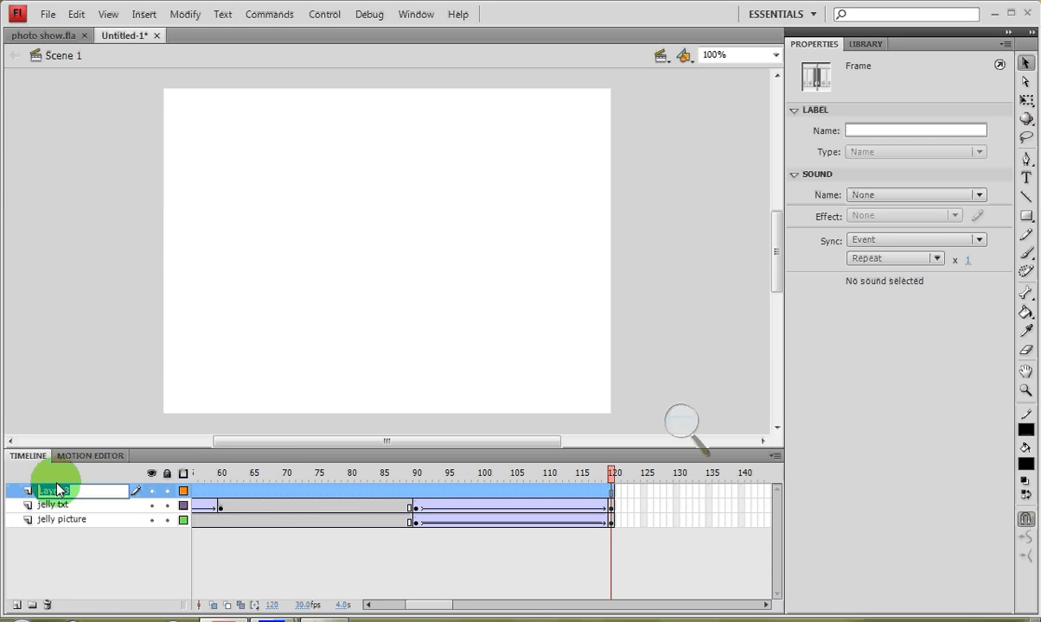
type("koala pic")
key("Return")
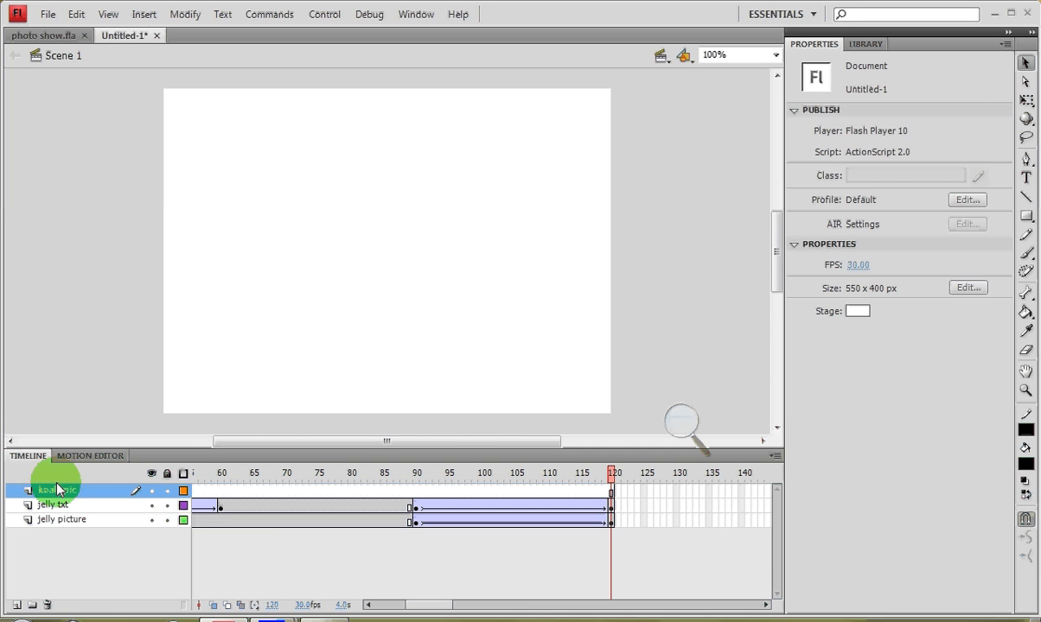
- Insert a keyframe at frame 121 of koala pic and place Koala.jpg from the library on the stage
left_click(617, 492)
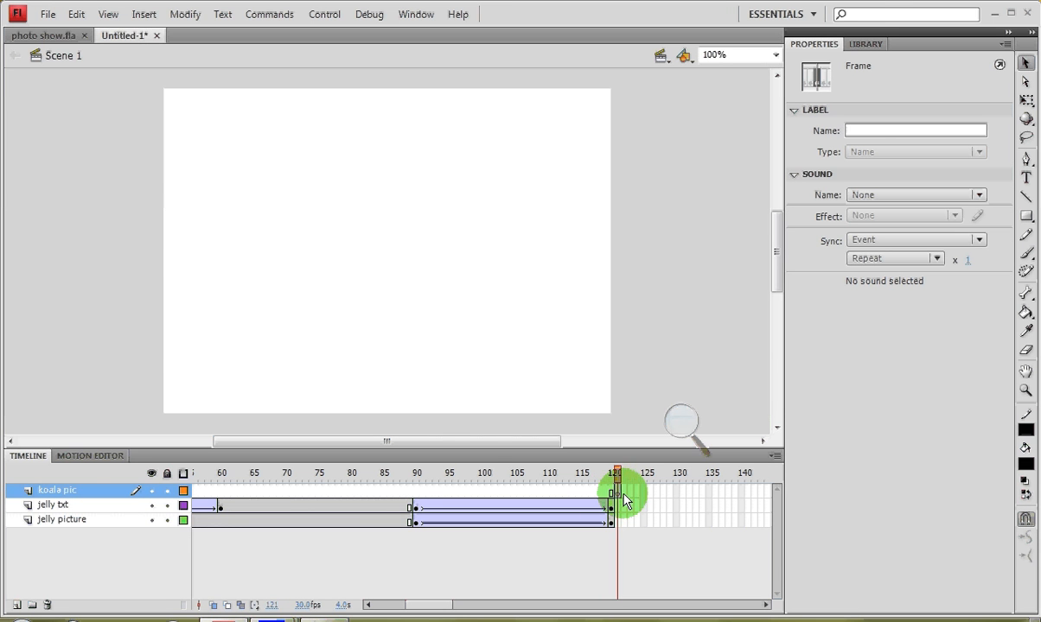
left_click(865, 44)
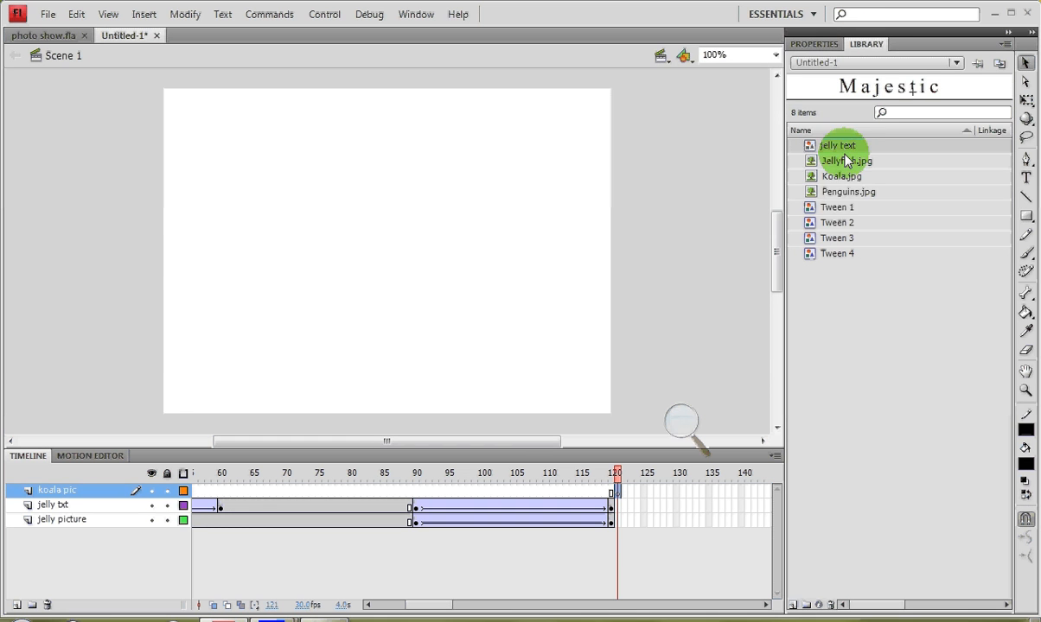
left_click_drag(825, 176, 413, 365)
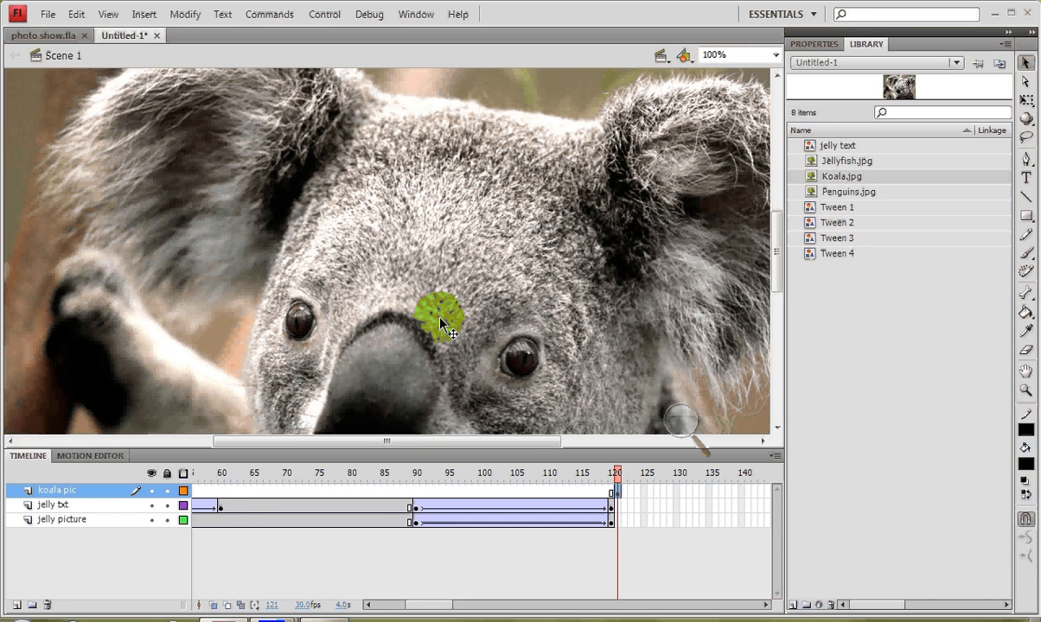
- Set the koala picture's width to 250 and move it to about X -32, Y 112, overlapping the stage's left edge
left_click(825, 47)
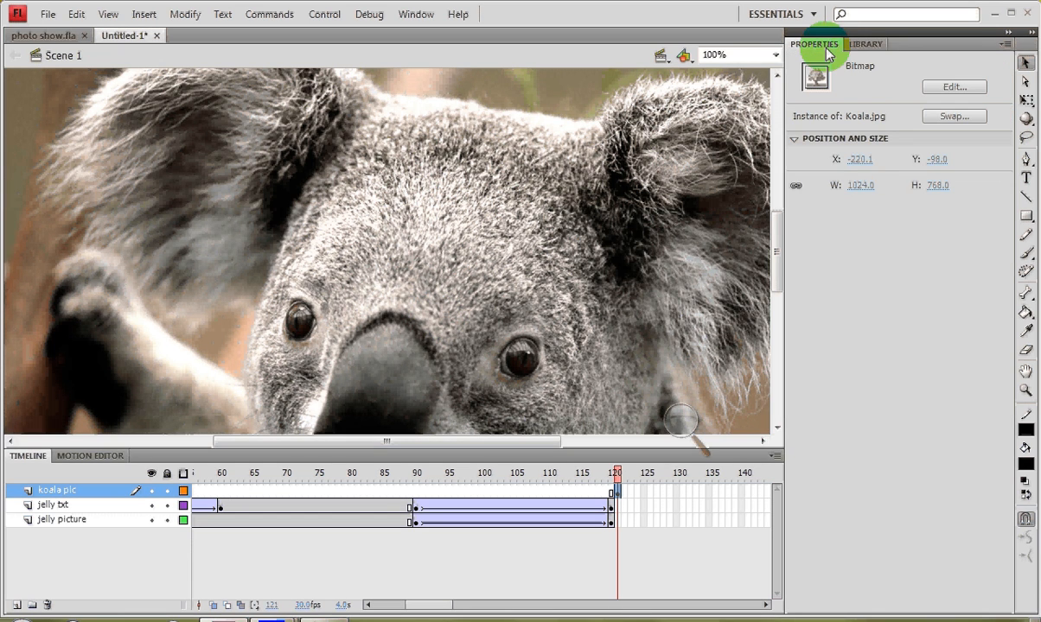
left_click(864, 192)
type("2")
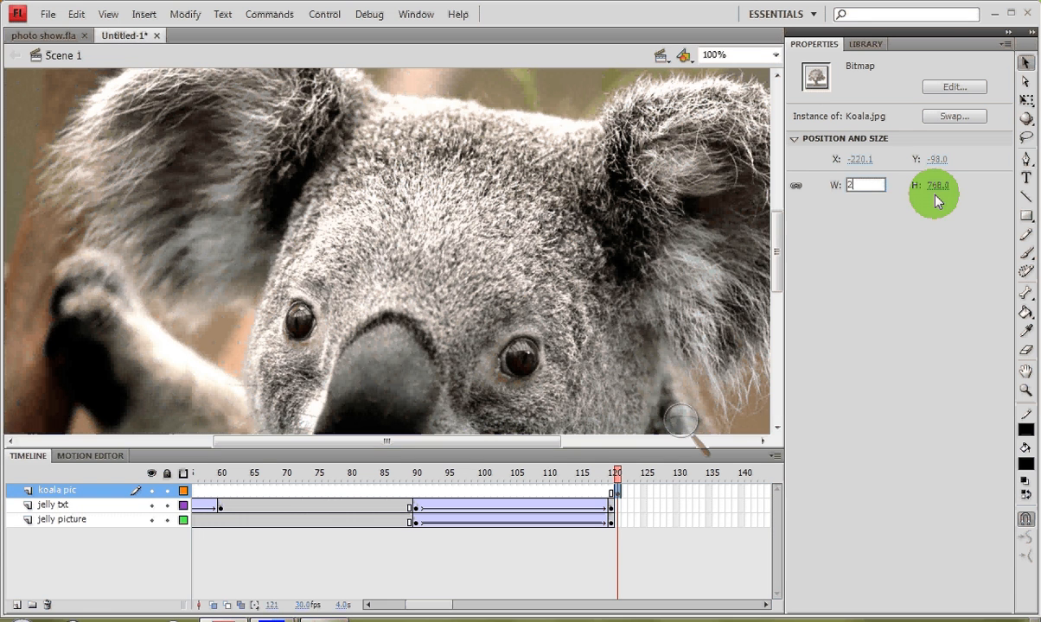
type("50")
key("Return")
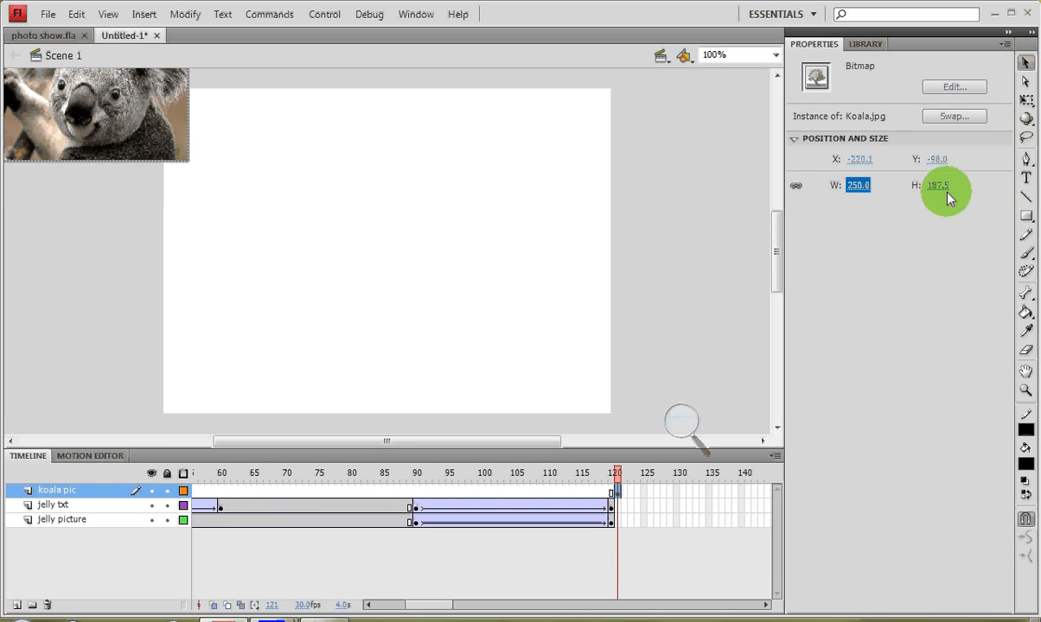
left_click_drag(86, 88, 270, 288)
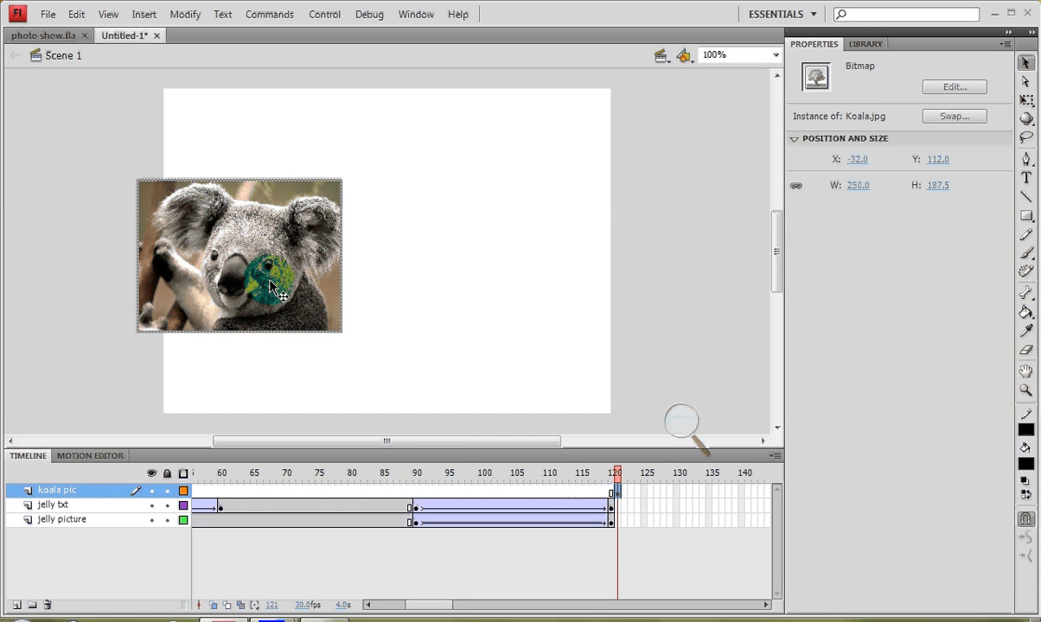
- Insert a keyframe at frame 150 of koala pic and move the picture right onto the stage, to about X 40
left_click(766, 605)
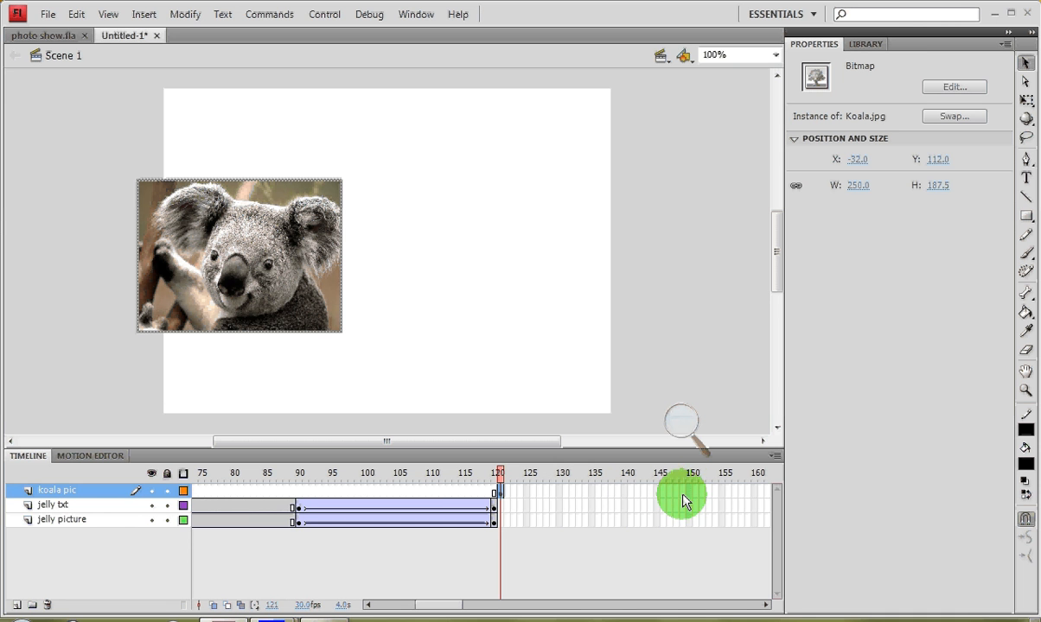
left_click(766, 606)
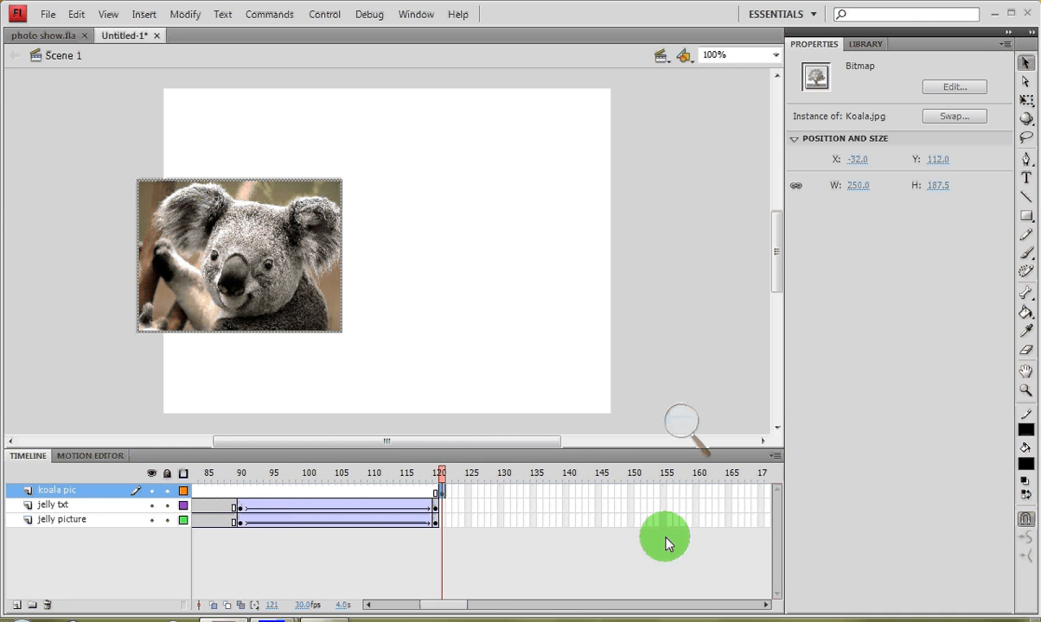
left_click(630, 492)
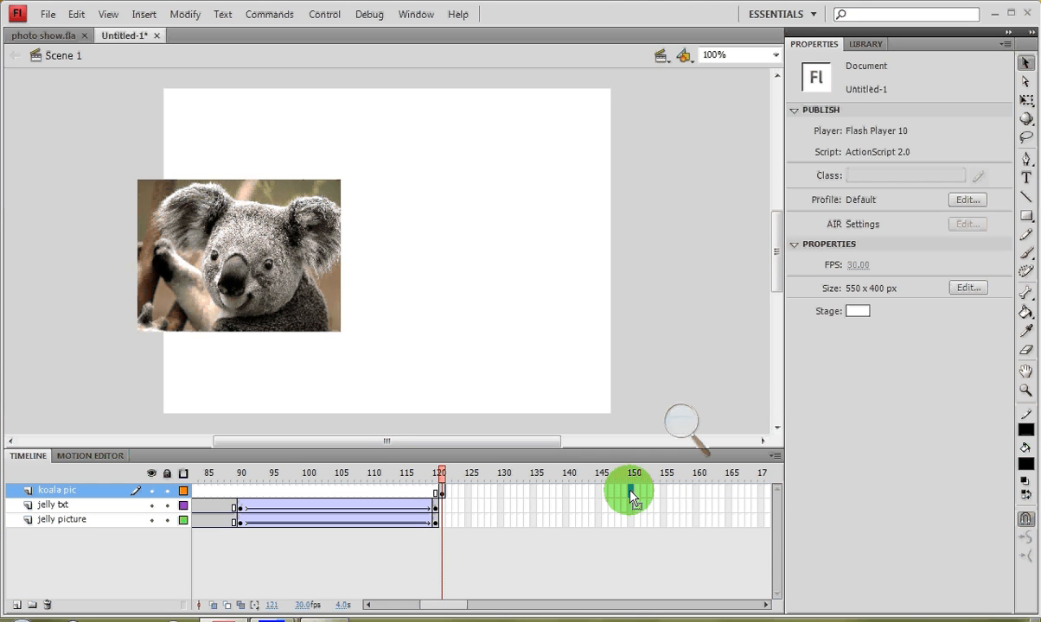
key("F6")
left_click_drag(294, 286, 354, 289)
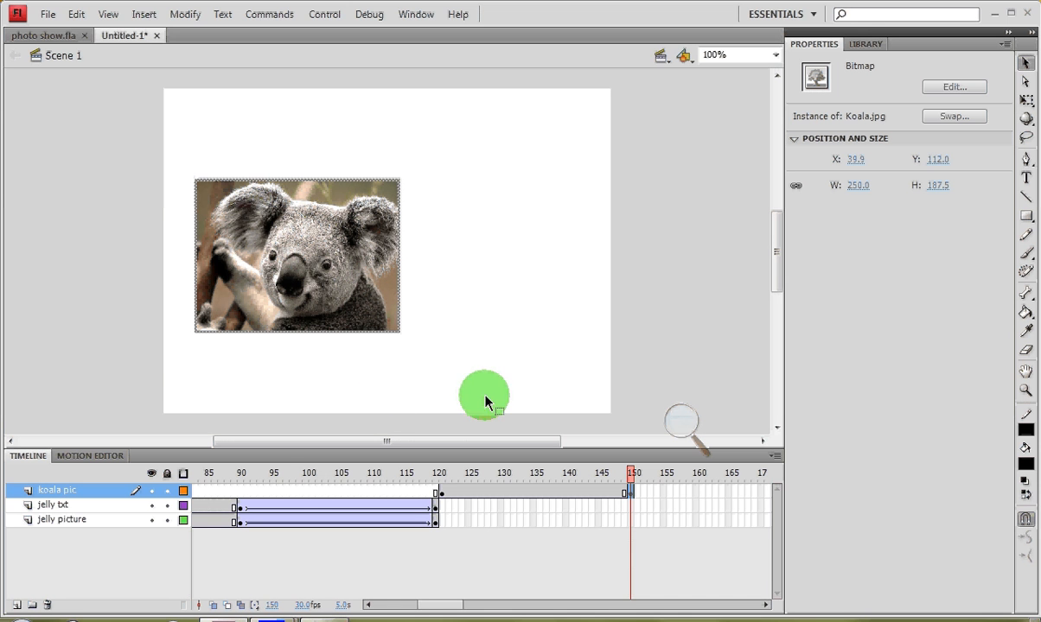
- Add a keyframe at frame 210 of the koala pic layer, keeping the picture in the same place
left_click(766, 605)
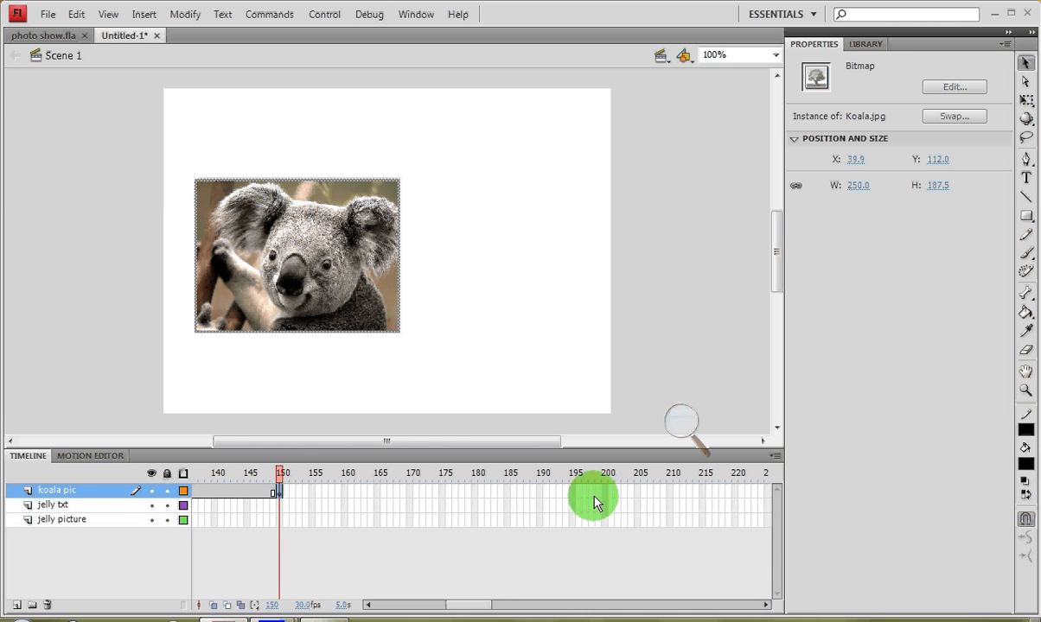
left_click(669, 493)
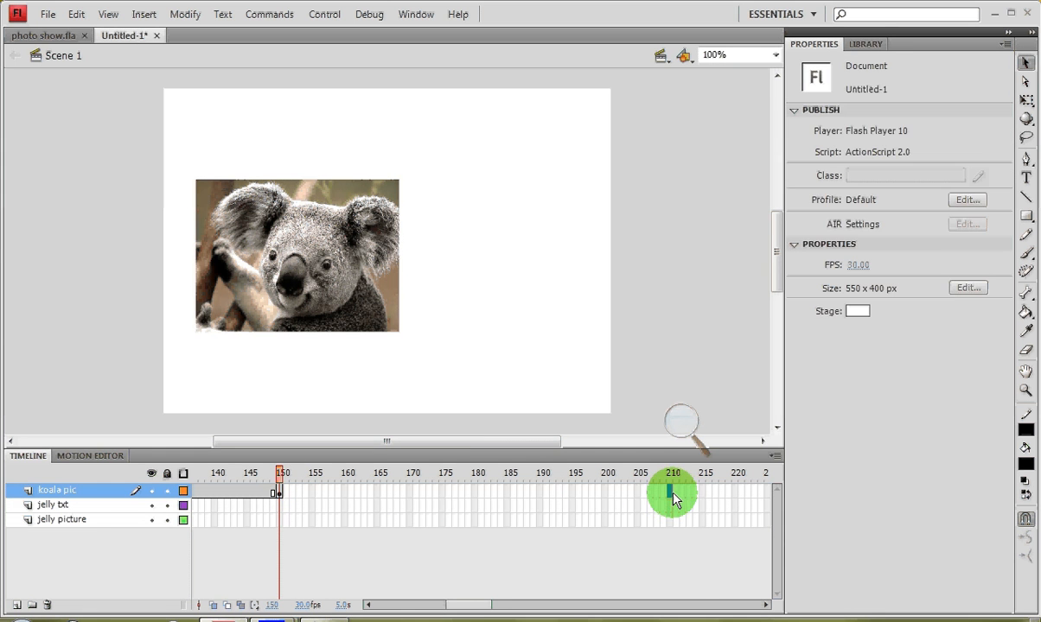
key("F6")
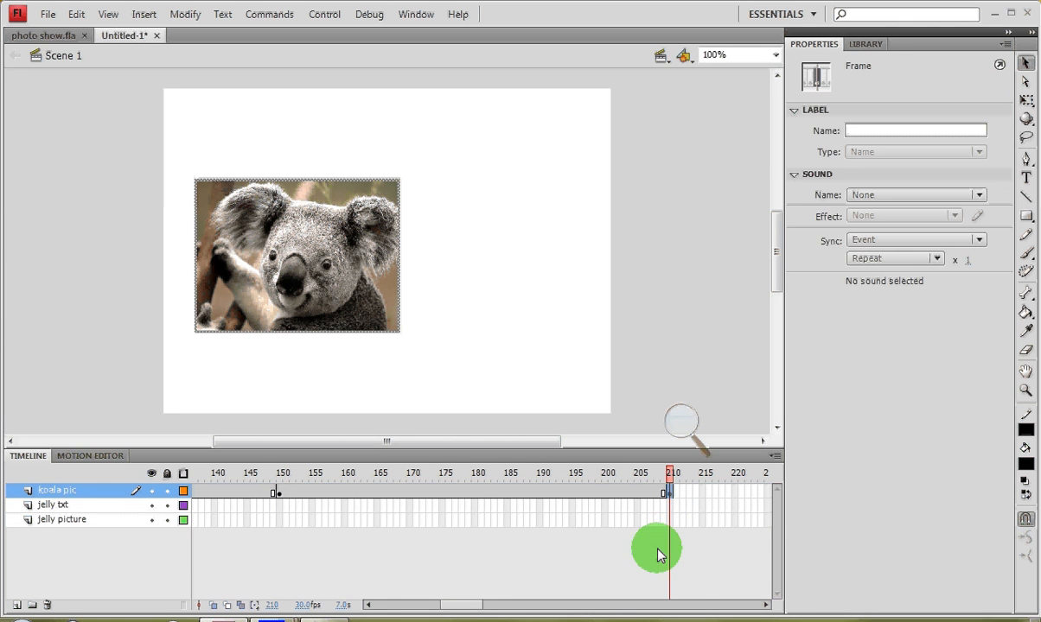
- Insert a keyframe at frame 240 of koala pic and move the picture right toward the stage center
left_click(765, 605)
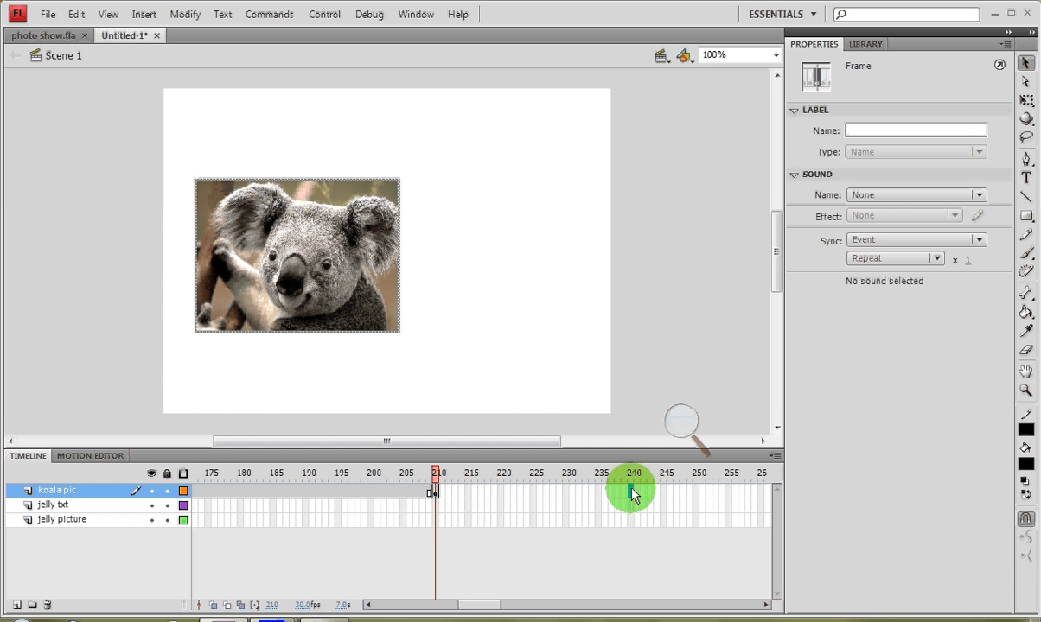
key("F5")
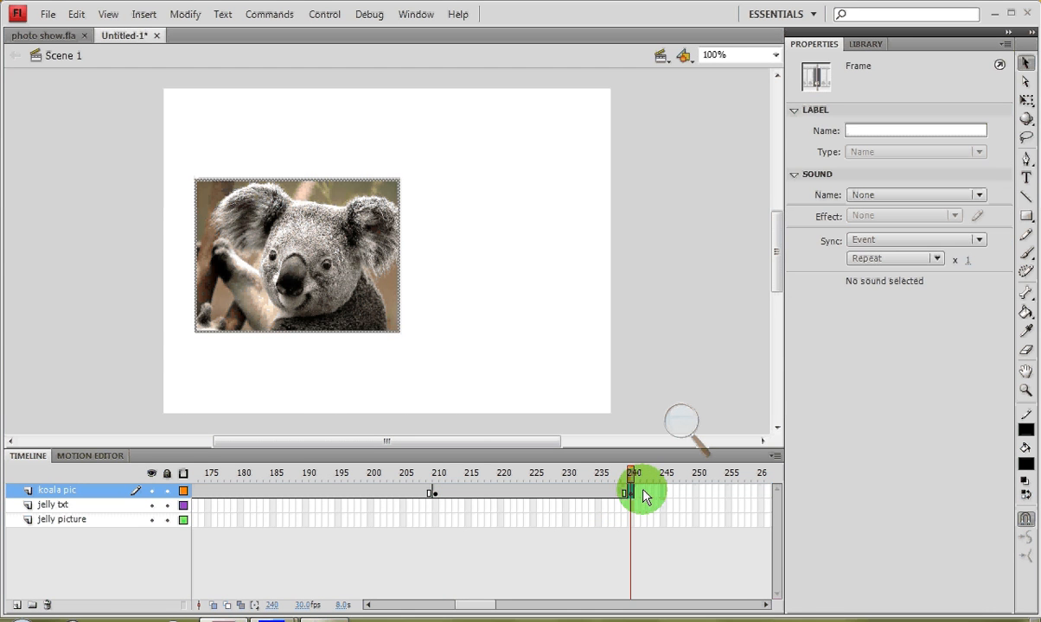
left_click_drag(311, 296, 364, 298)
- Create a classic tween on the koala pic layer between the keyframes at frames 121 and 150
left_click_drag(474, 603, 433, 608)
left_click(480, 491)
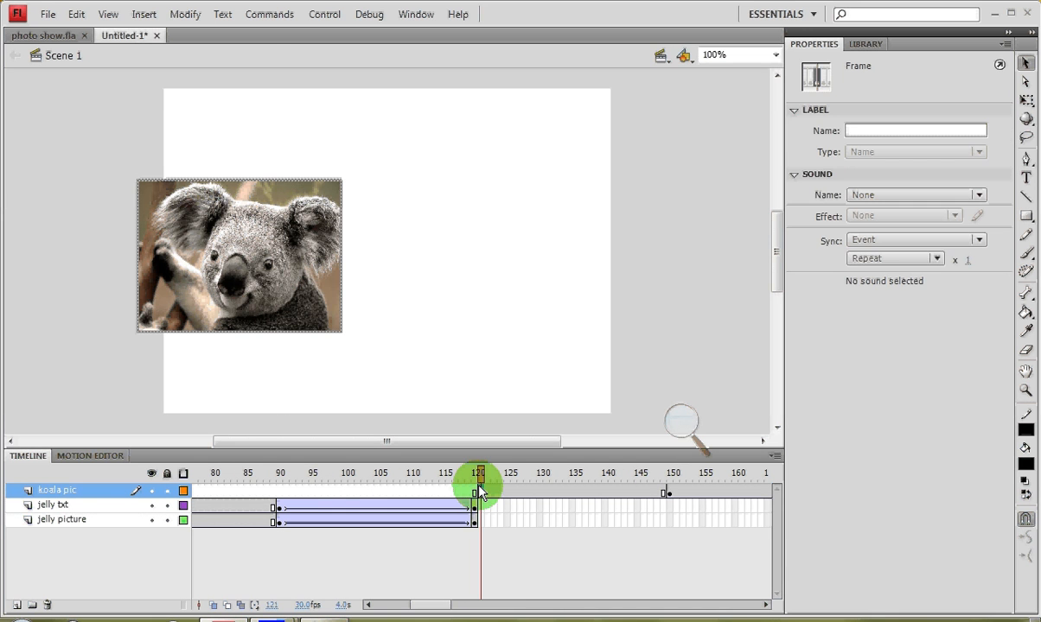
right_click(484, 492)
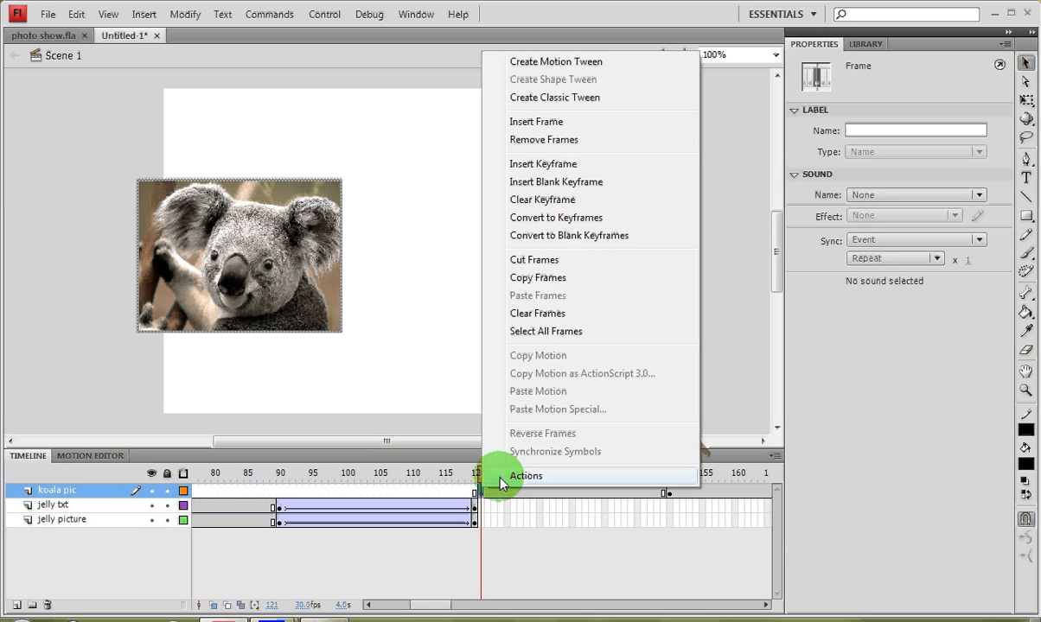
left_click(539, 98)
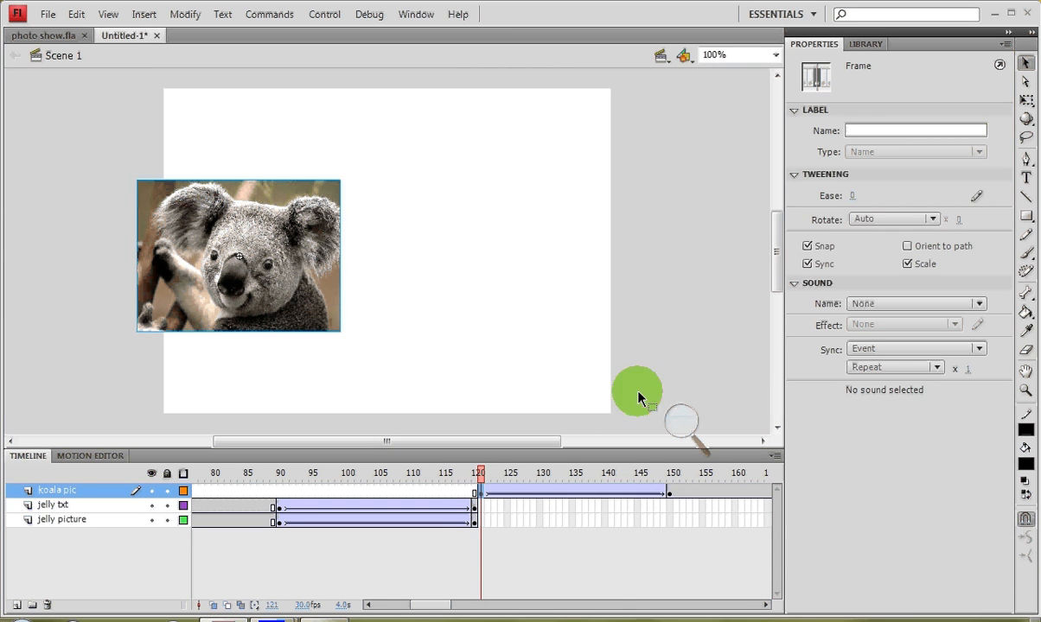
- Apply an Alpha color effect of 0% to the koala picture at frame 121
left_click(226, 250)
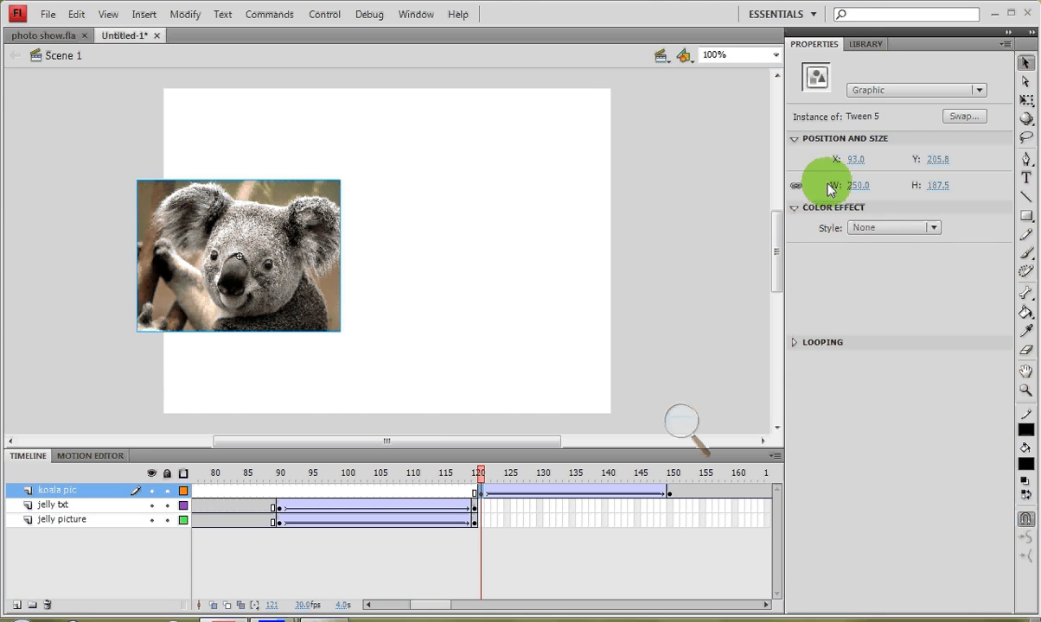
left_click(890, 228)
left_click(890, 318)
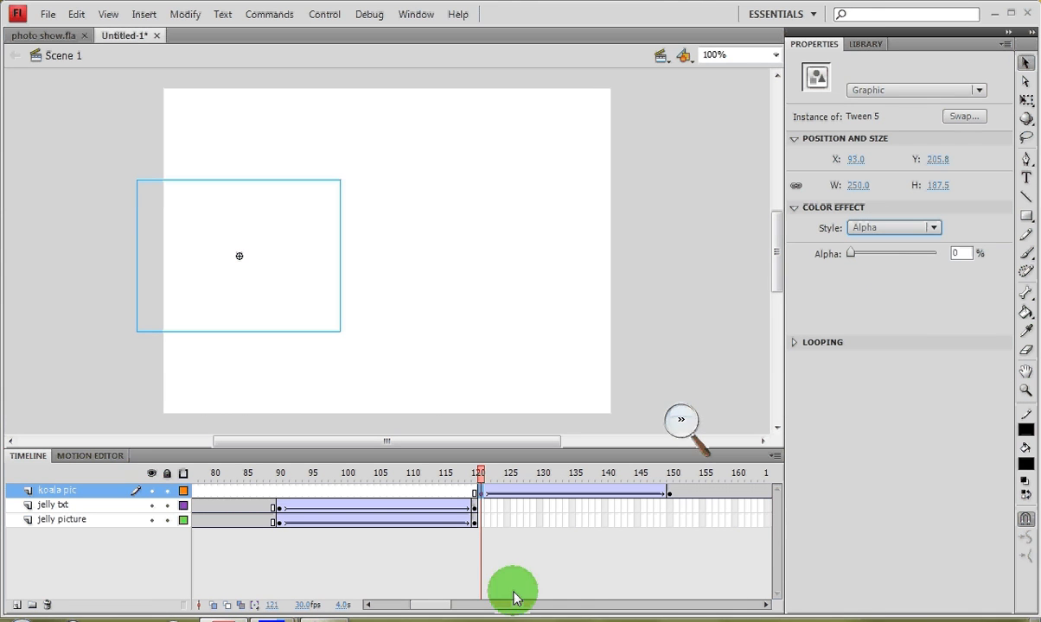
- Create a classic tween on the koala pic layer between the keyframes at frames 210 and 240
left_click_drag(488, 486, 527, 511)
left_click(475, 492)
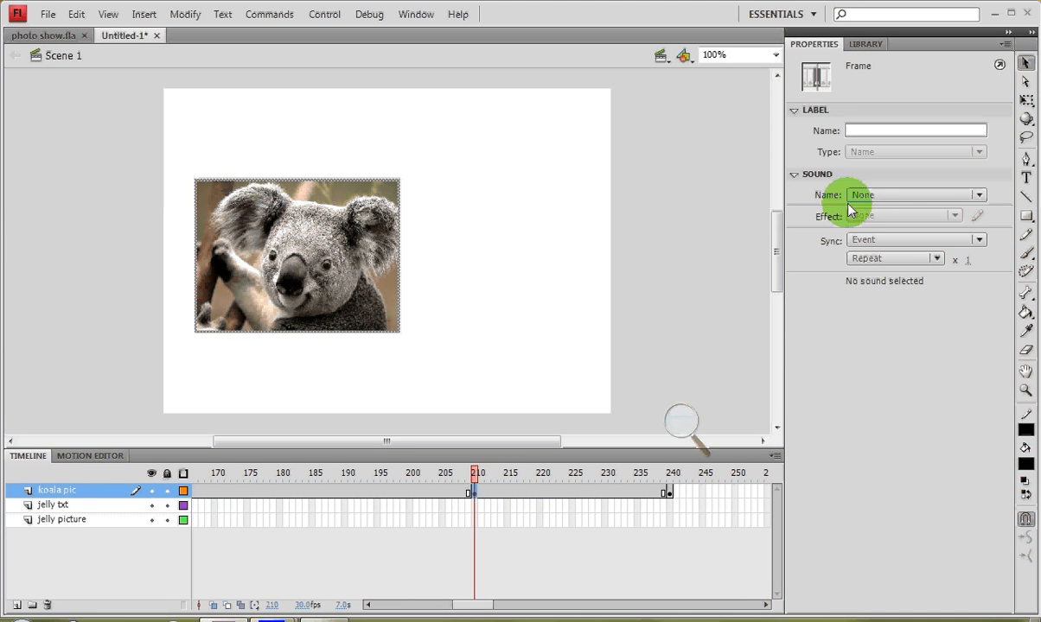
right_click(475, 491)
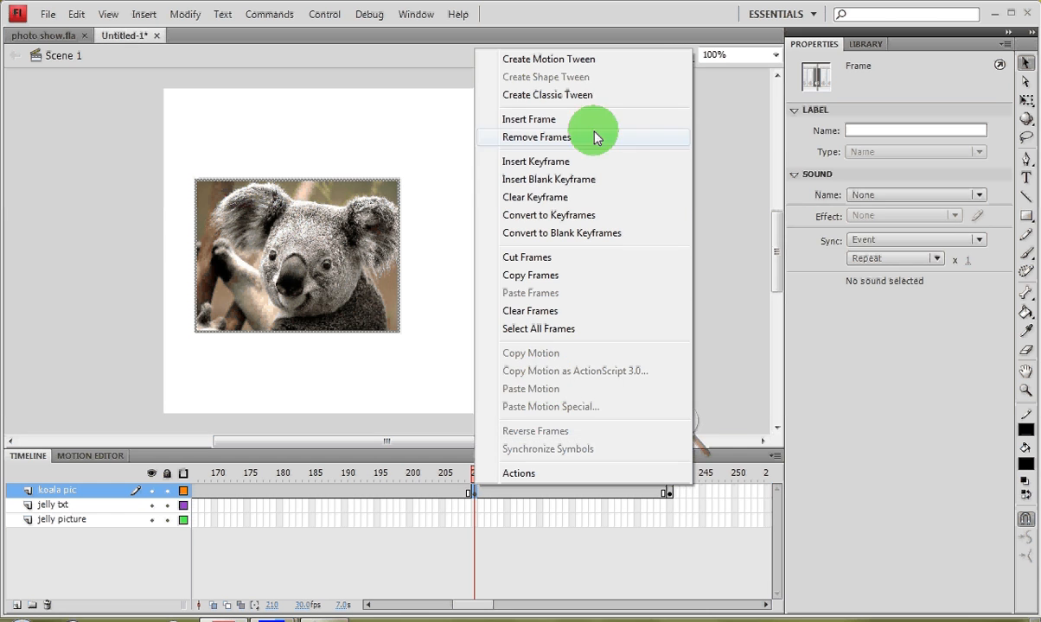
left_click(598, 97)
- Make the koala picture fully transparent at frame 240 using the Alpha color effect
left_click(670, 491)
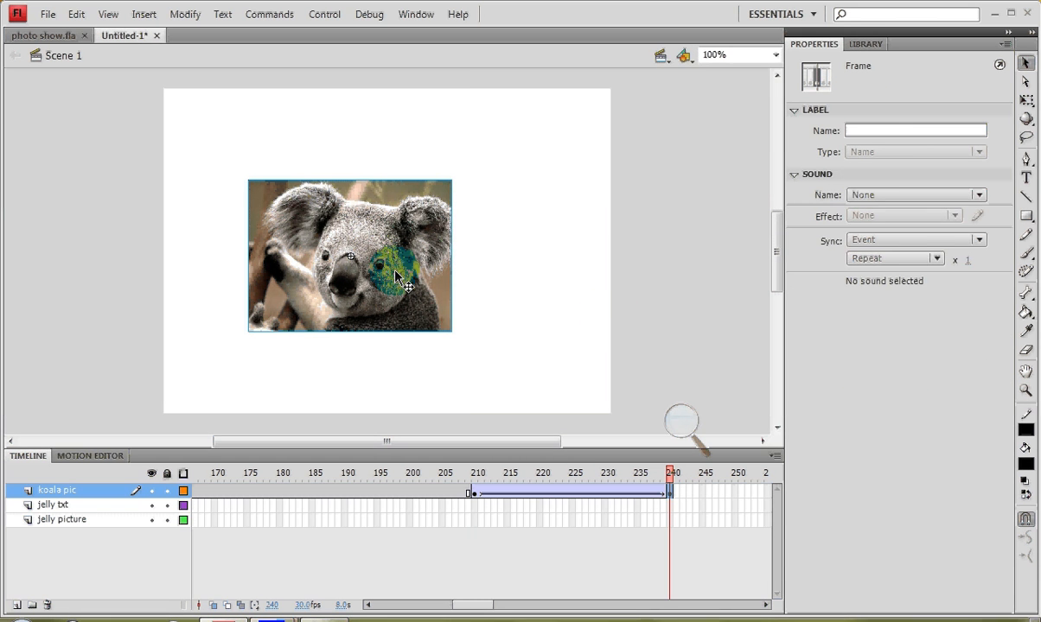
left_click(383, 295)
left_click(865, 229)
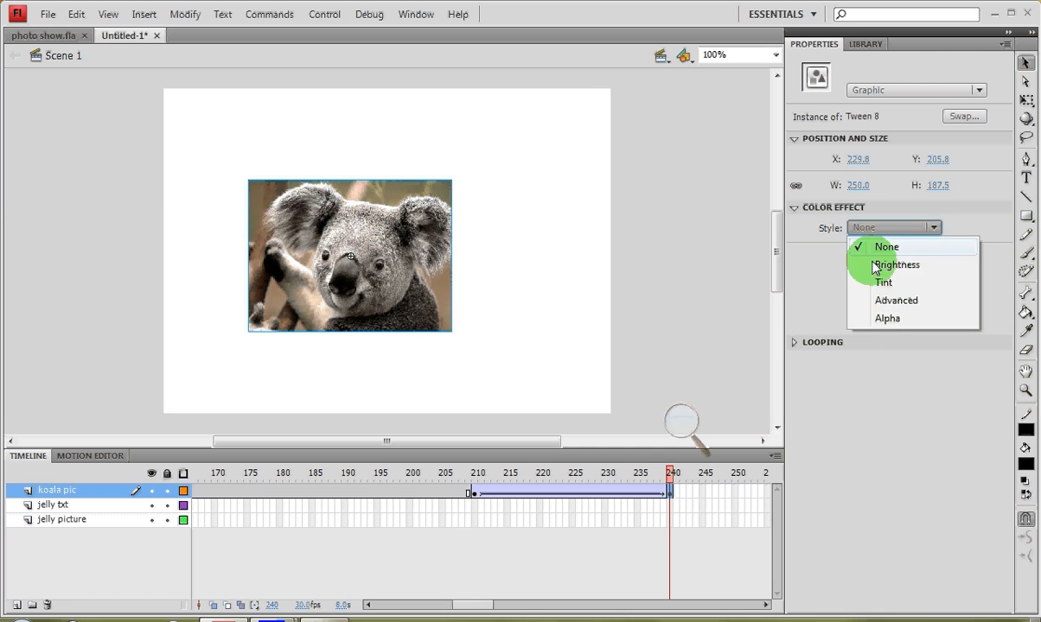
left_click(888, 318)
left_click(503, 388)
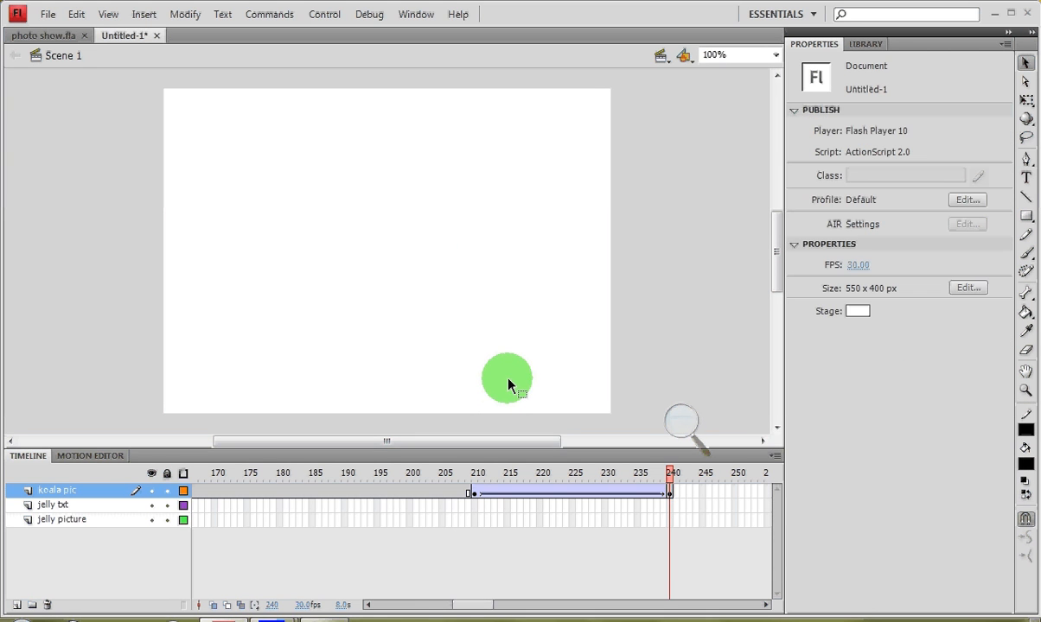
- Play the animation and scrub through the opening frames to review the jellyfish picture and its caption
key("Return")
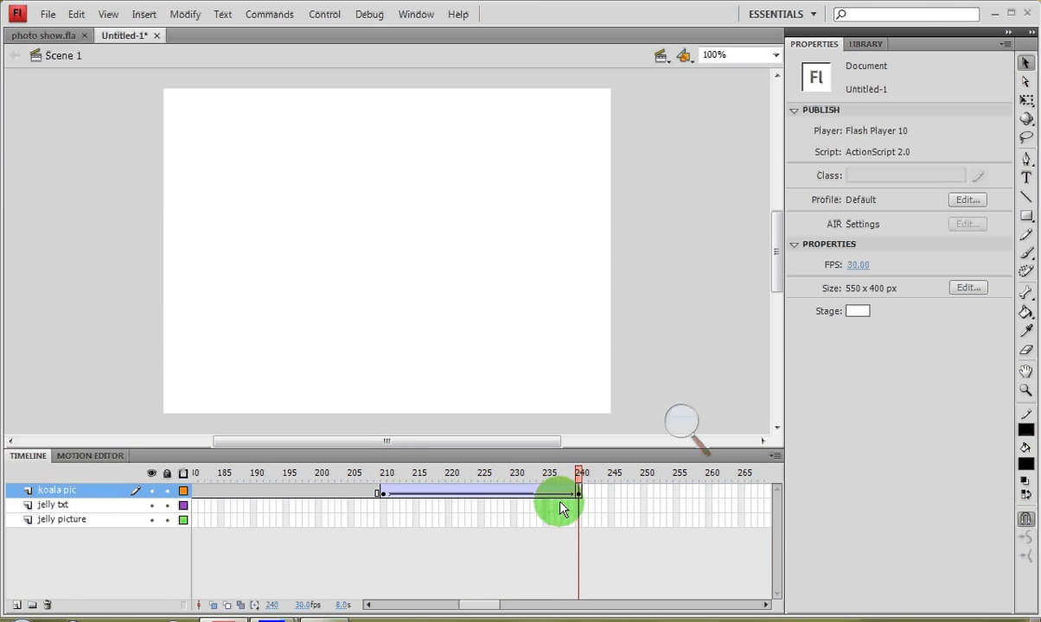
left_click_drag(474, 607, 336, 609)
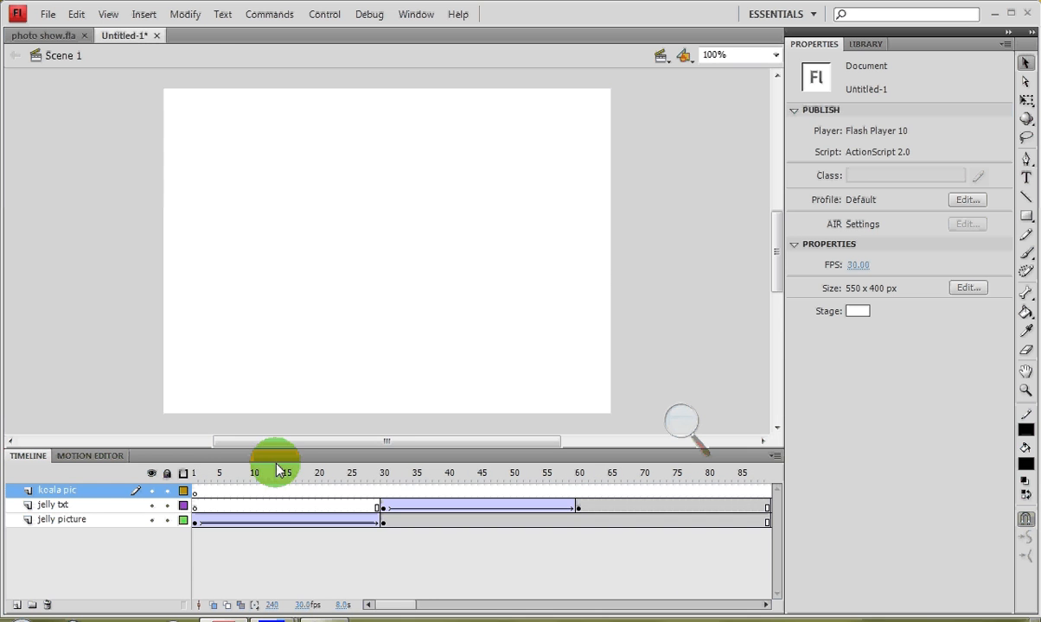
left_click_drag(274, 469, 384, 473)
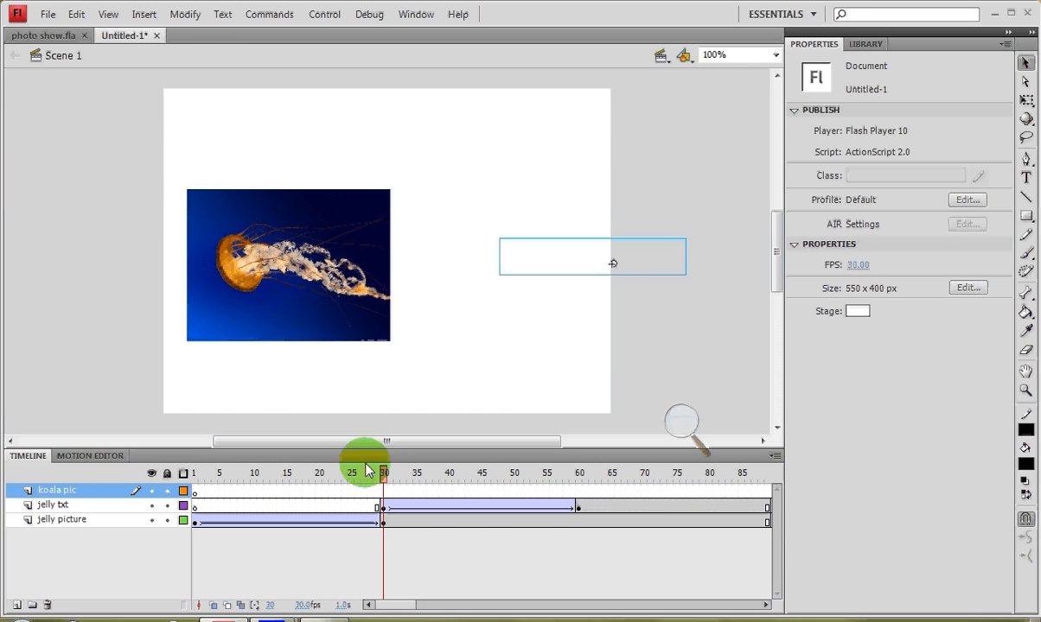
left_click_drag(384, 473, 489, 477)
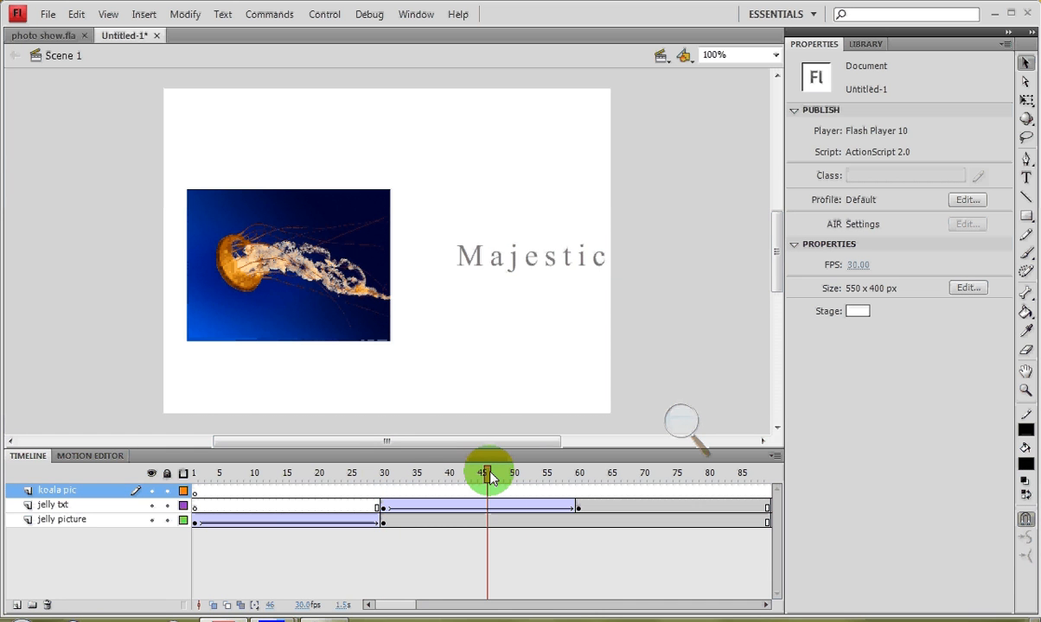